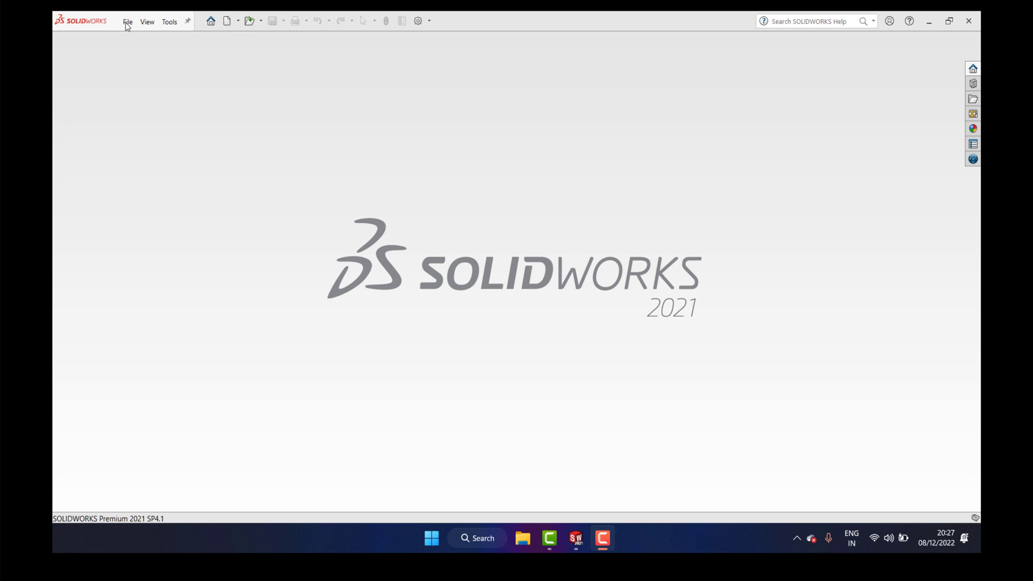
- Create a new part and start a line sketch on the Front Plane, viewed face-on
{"action": "left_click", "coordinate": [211, 21]}
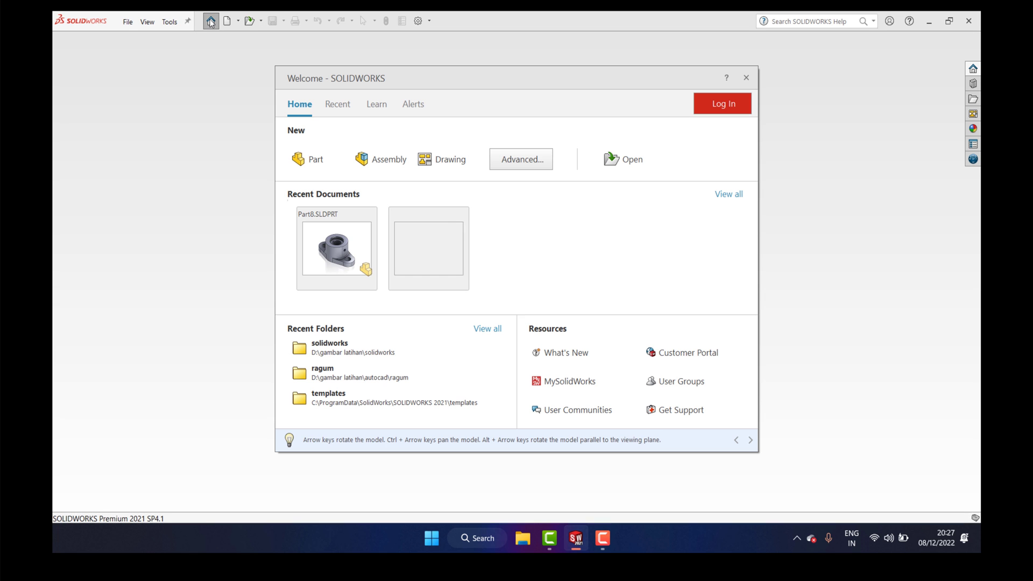
{"action": "left_click", "coordinate": [313, 160]}
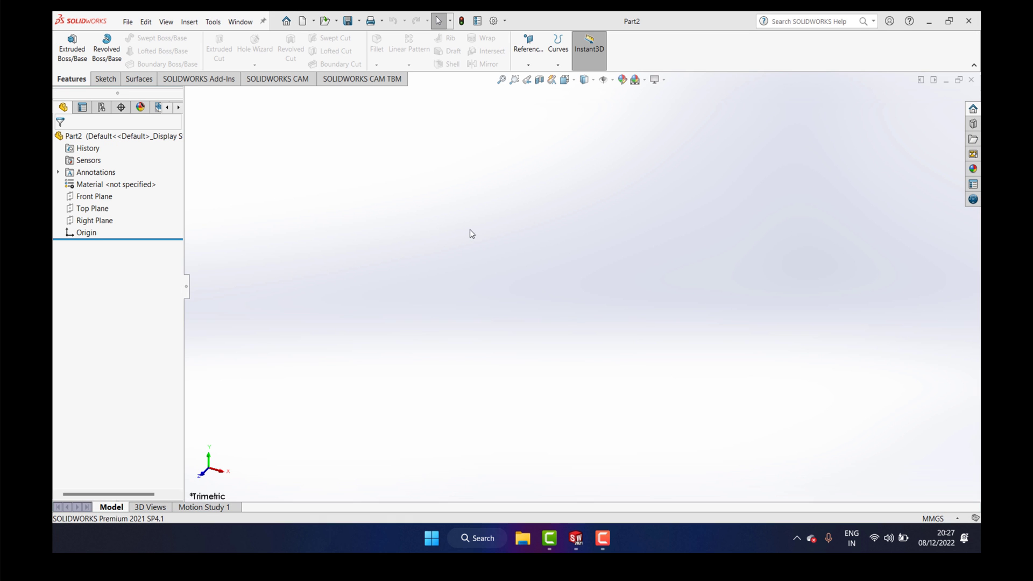
{"action": "left_click", "coordinate": [96, 197]}
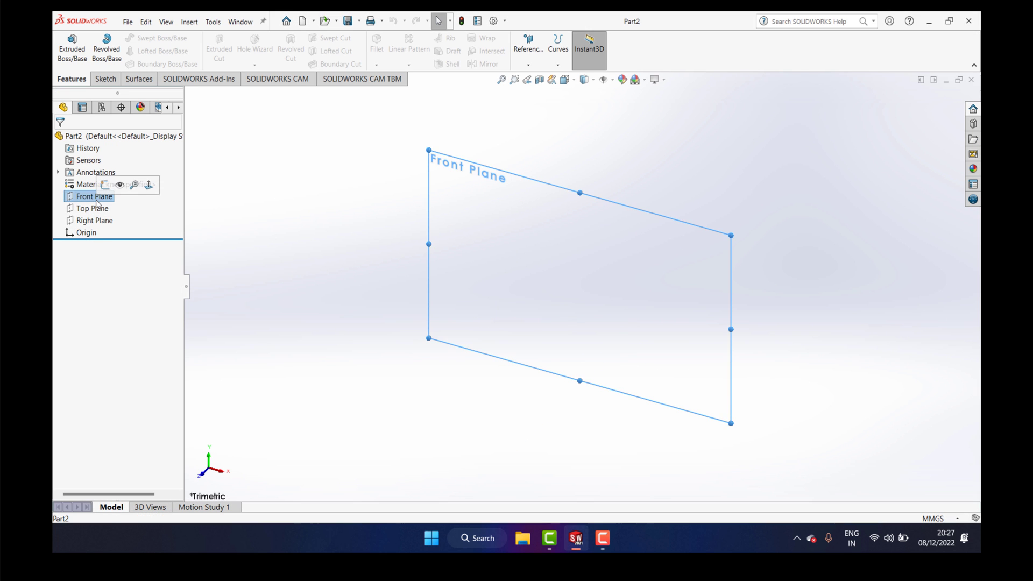
{"action": "left_click", "coordinate": [150, 188]}
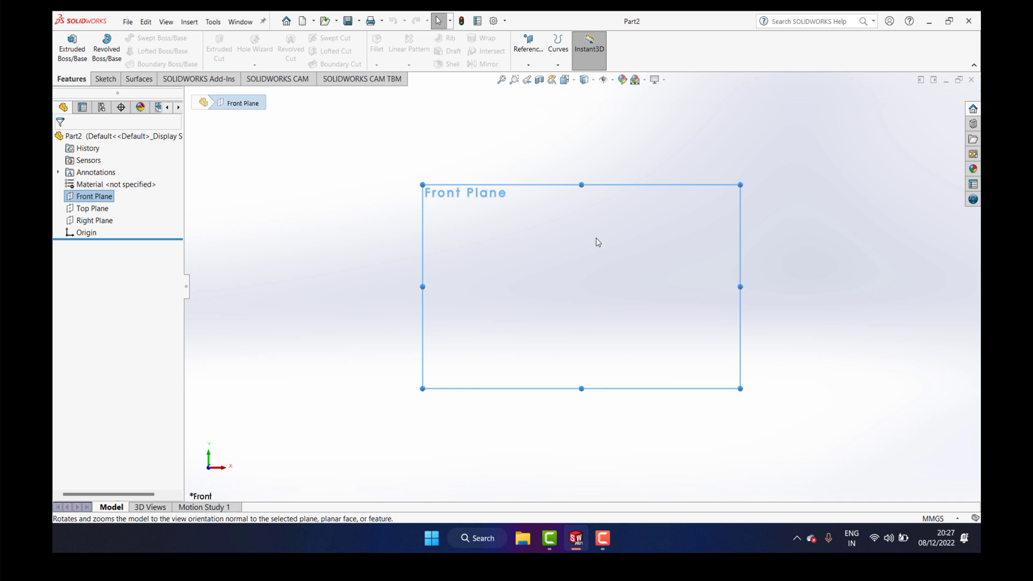
{"action": "left_click", "coordinate": [105, 79]}
{"action": "left_click", "coordinate": [143, 38]}
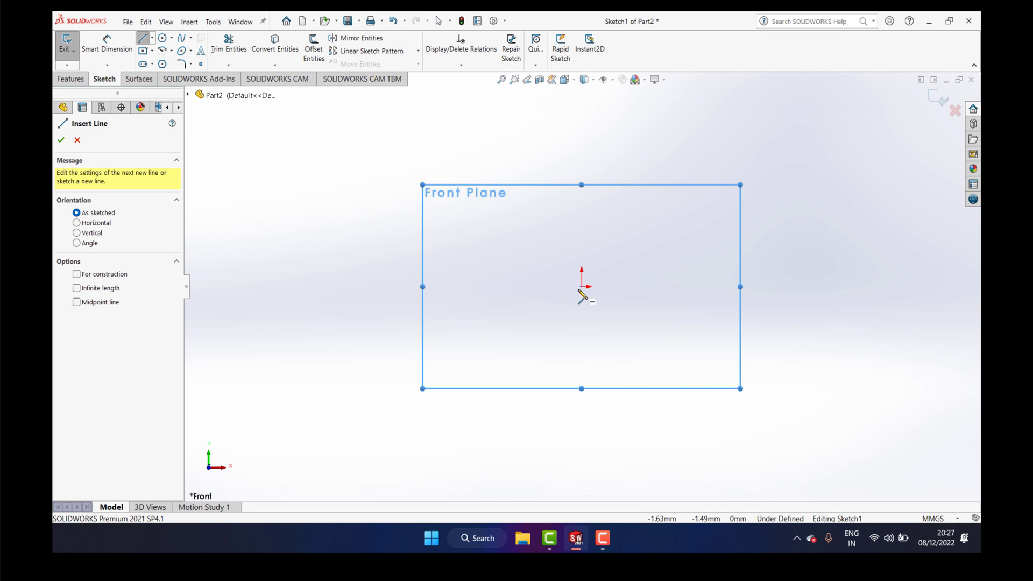
- Draw an L from the origin: a vertical line up, then a horizontal line right
{"action": "left_click", "coordinate": [581, 287]}
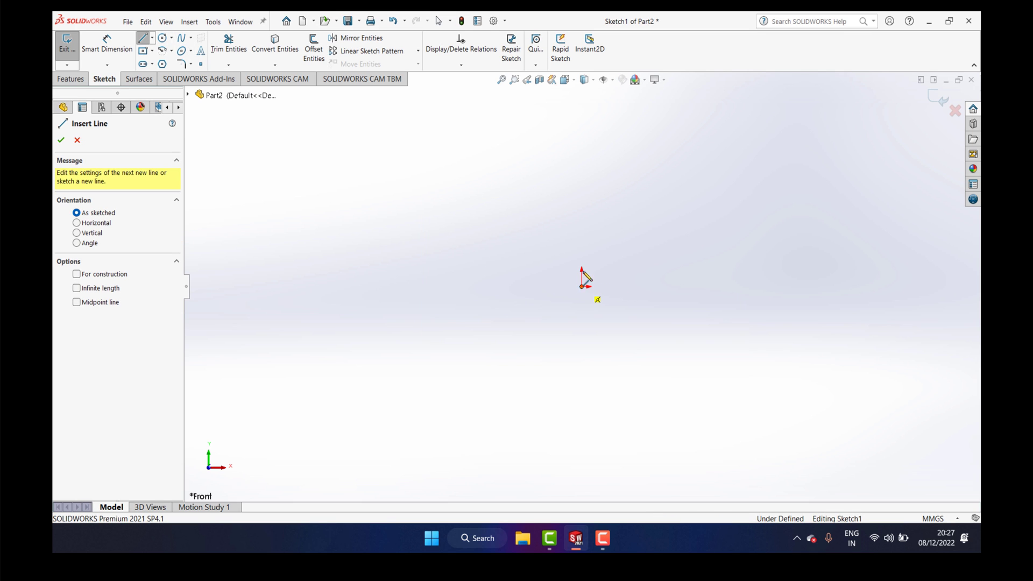
{"action": "left_click", "coordinate": [581, 196]}
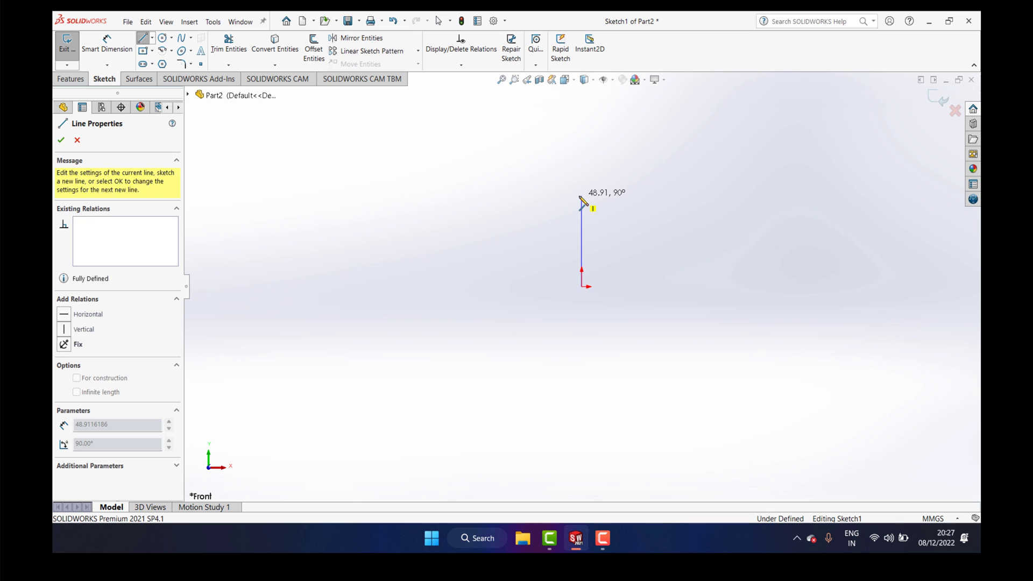
{"action": "left_click", "coordinate": [655, 196]}
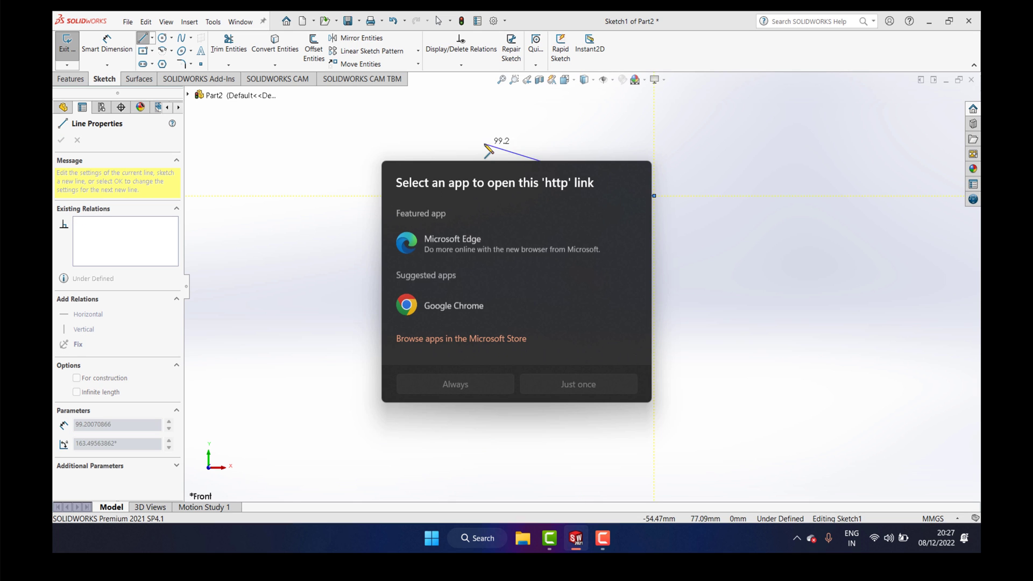
{"action": "key", "text": "Escape"}
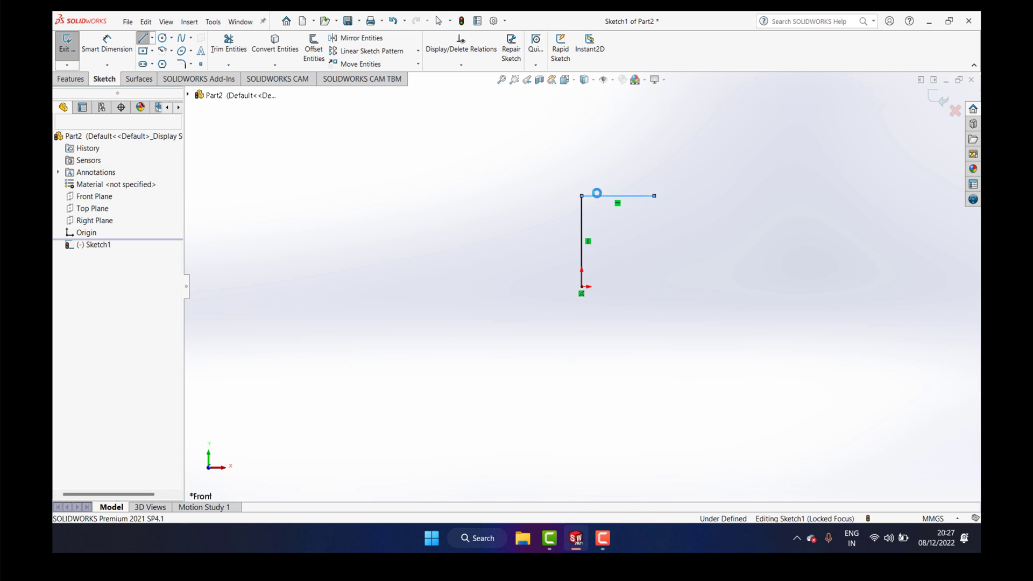
- Dimension both the vertical and horizontal lines to 100 mm
{"action": "left_click", "coordinate": [107, 43]}
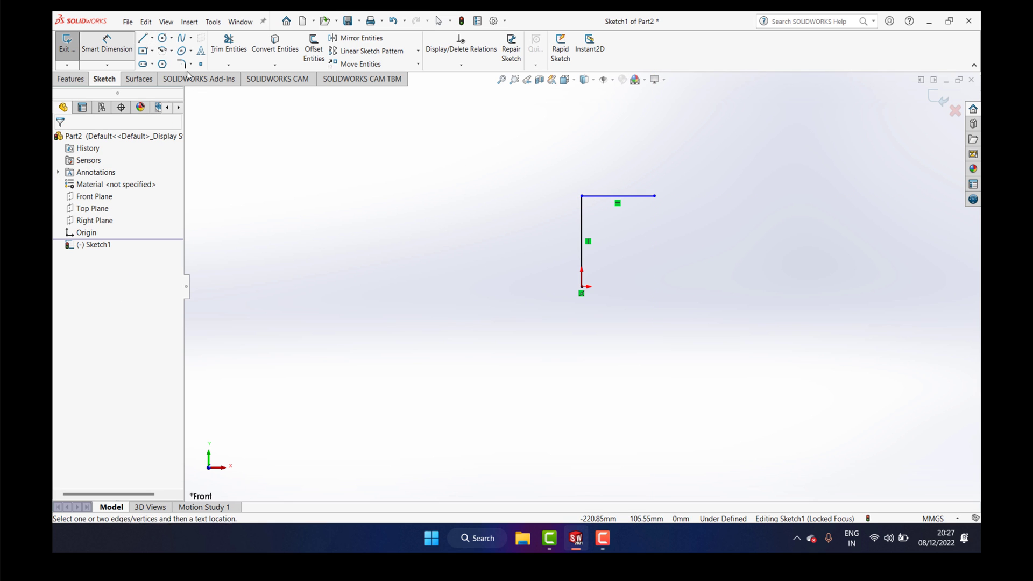
{"action": "left_click", "coordinate": [581, 236]}
{"action": "left_click", "coordinate": [552, 229]}
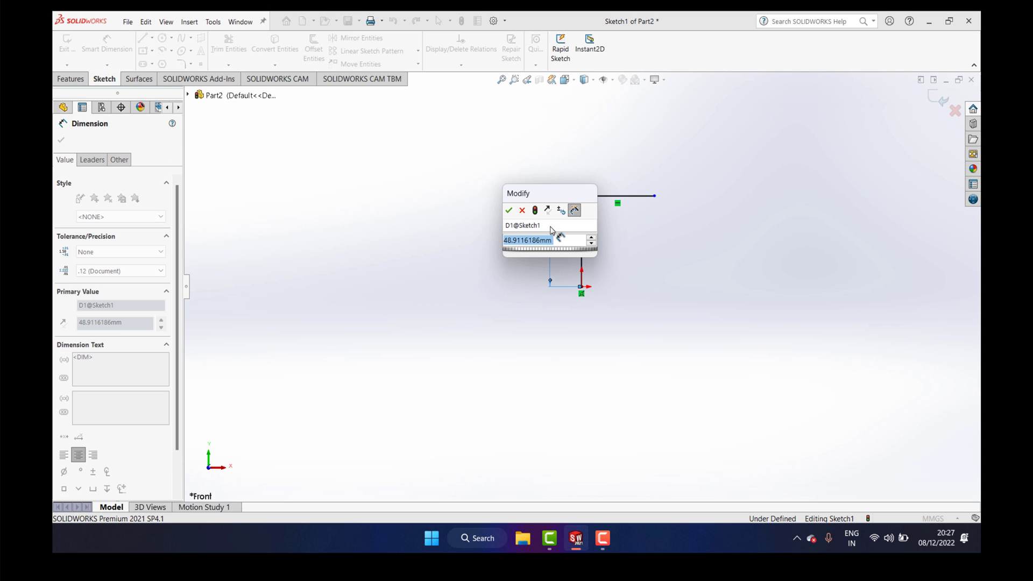
{"action": "type", "text": "1"}
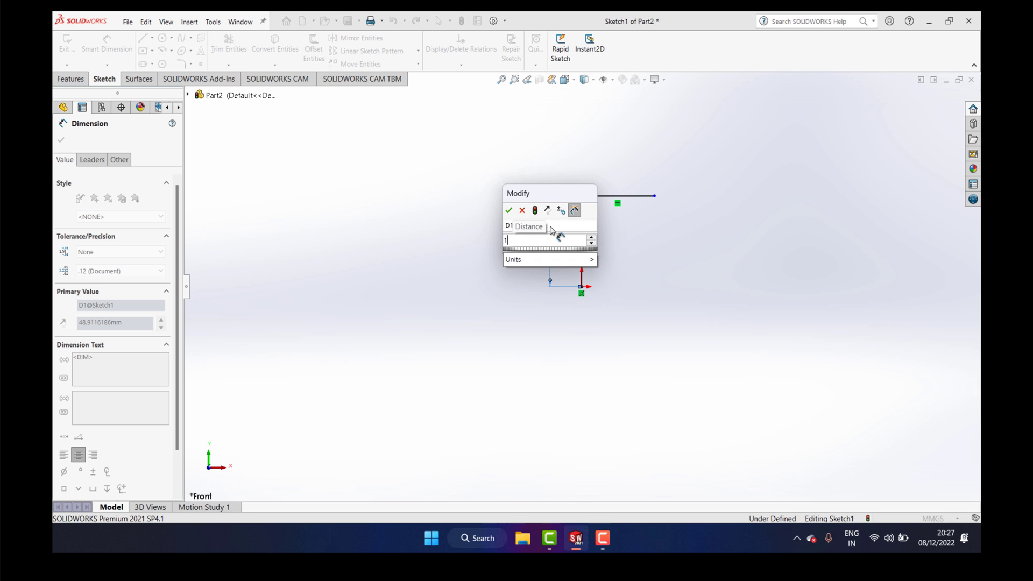
{"action": "type", "text": "00"}
{"action": "key", "text": "Return"}
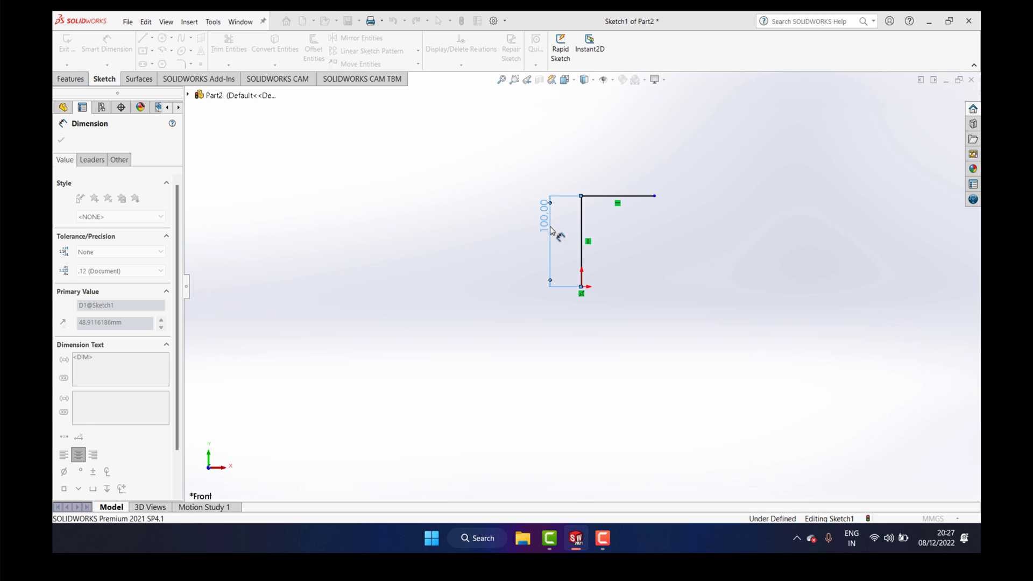
{"action": "left_click", "coordinate": [606, 197]}
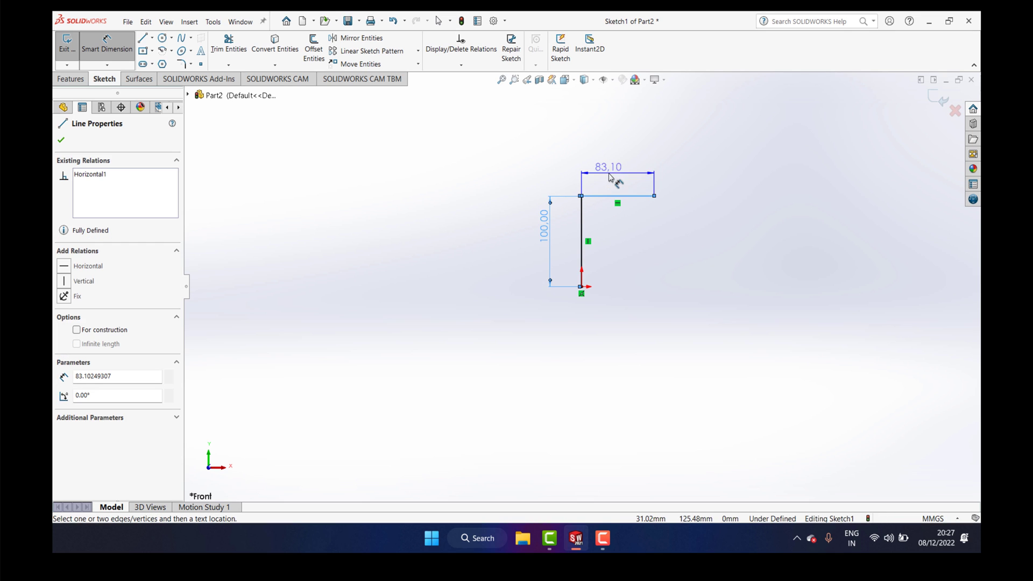
{"action": "left_click", "coordinate": [608, 176]}
{"action": "type", "text": "100"}
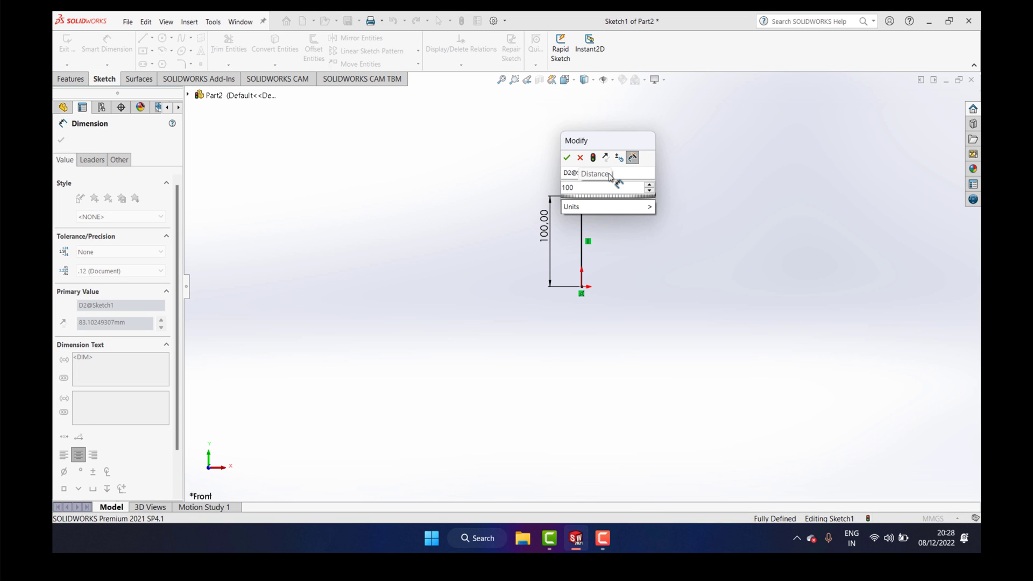
{"action": "key", "text": "Escape"}
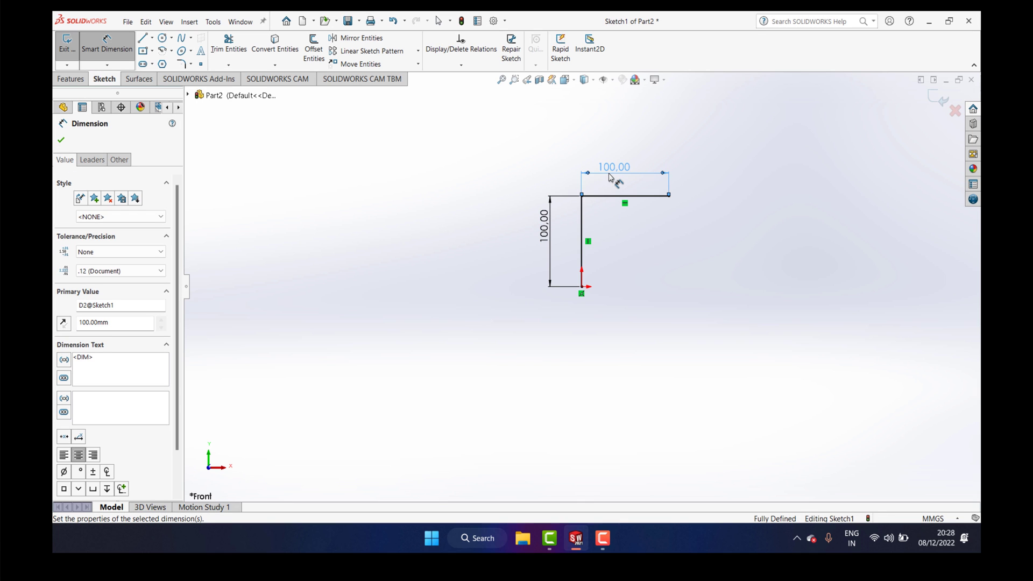
{"action": "scroll", "coordinate": [613, 193], "scroll_direction": "down", "scroll_amount": 3}
{"action": "scroll", "coordinate": [599, 270], "scroll_direction": "down", "scroll_amount": 3}
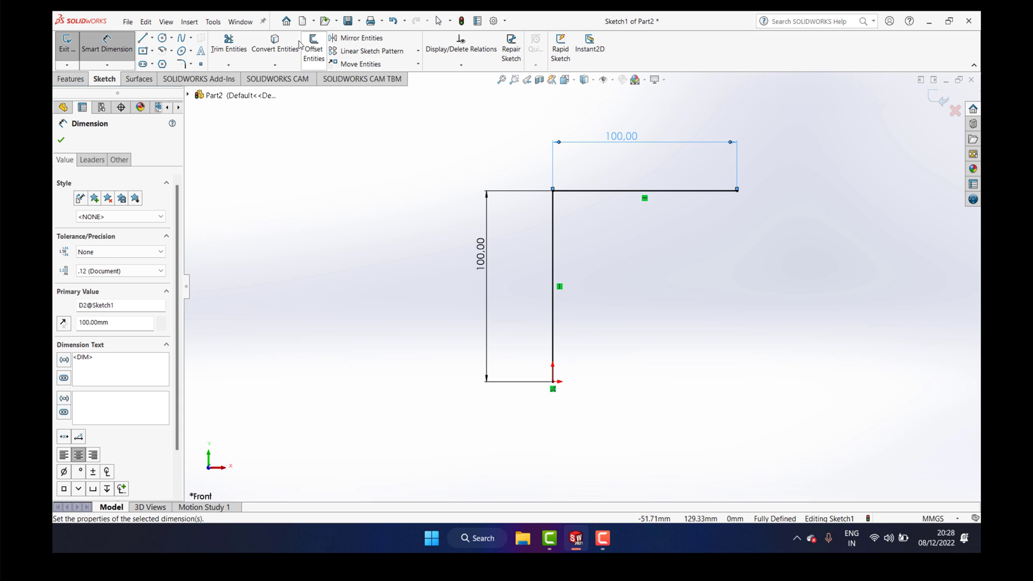
- Fillet the L's corner with a 30 mm sketch fillet and exit Sketch1
{"action": "left_click", "coordinate": [182, 64]}
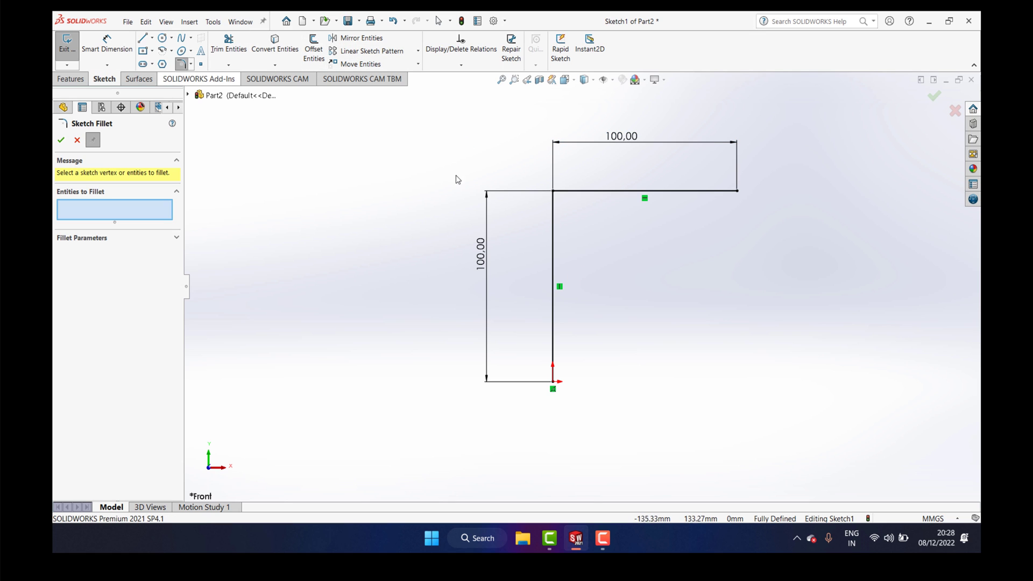
{"action": "left_click", "coordinate": [554, 223]}
{"action": "left_click", "coordinate": [579, 192]}
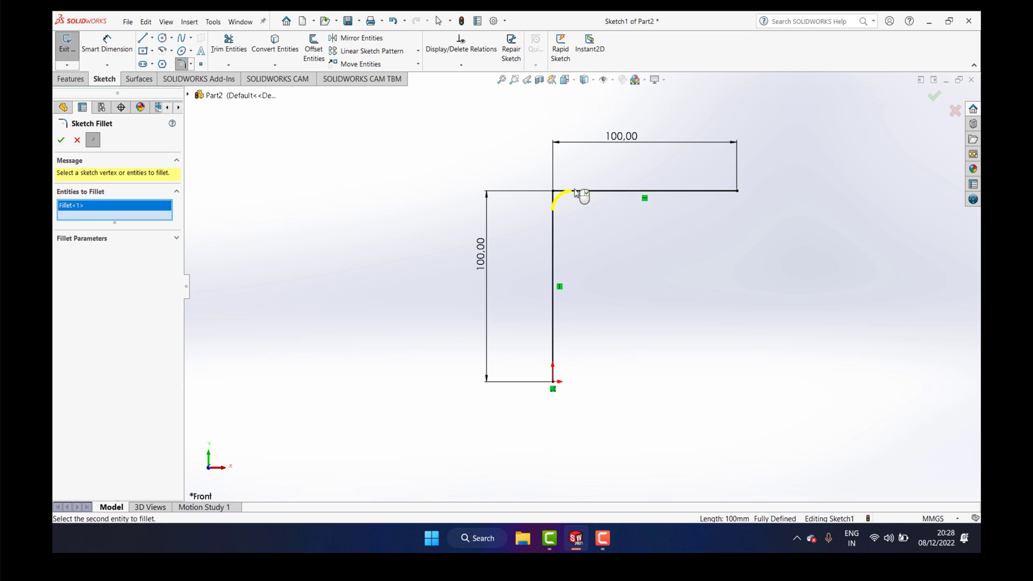
{"action": "left_click", "coordinate": [176, 237]}
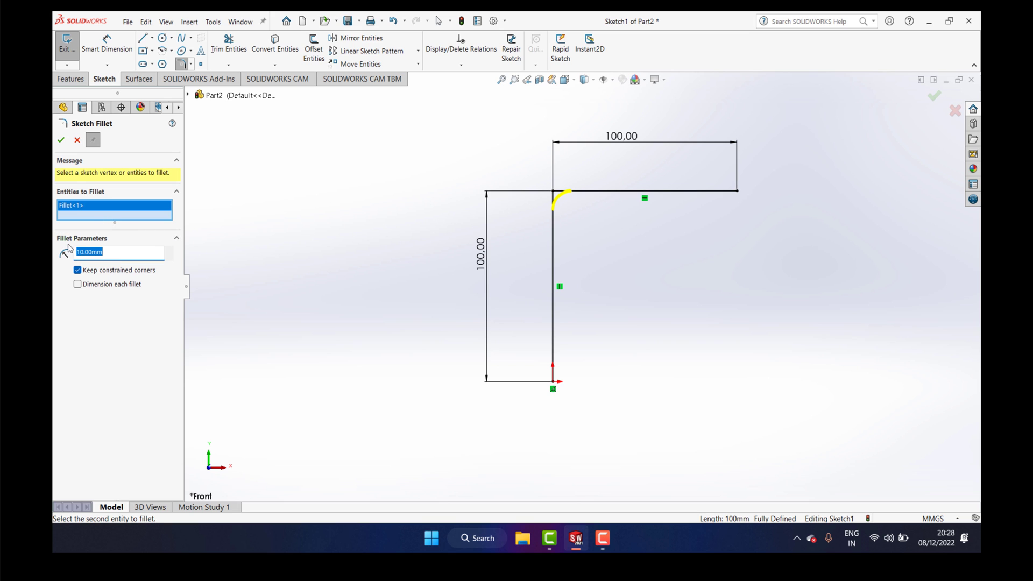
{"action": "type", "text": "30"}
{"action": "left_click", "coordinate": [123, 240]}
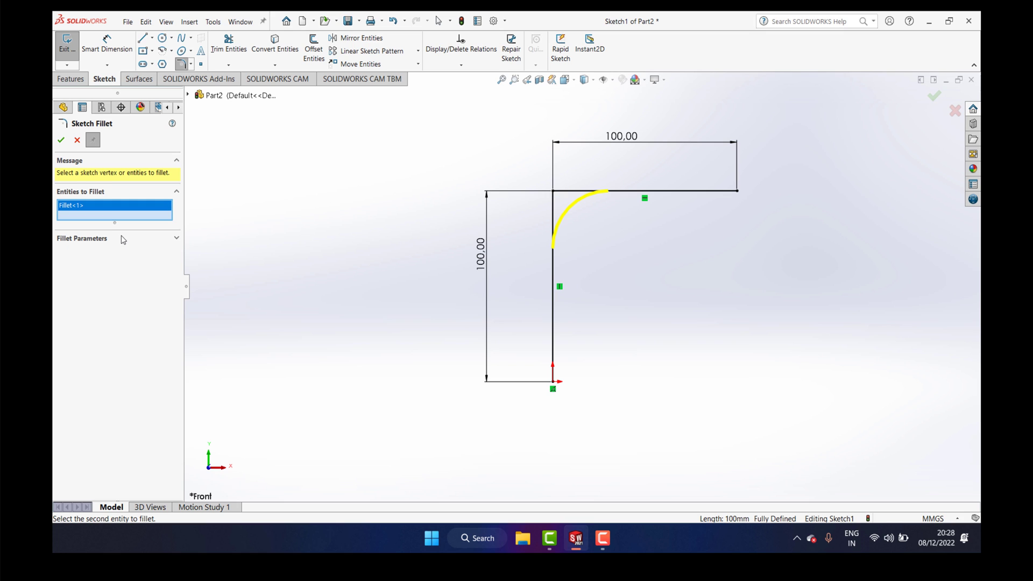
{"action": "left_click", "coordinate": [63, 141]}
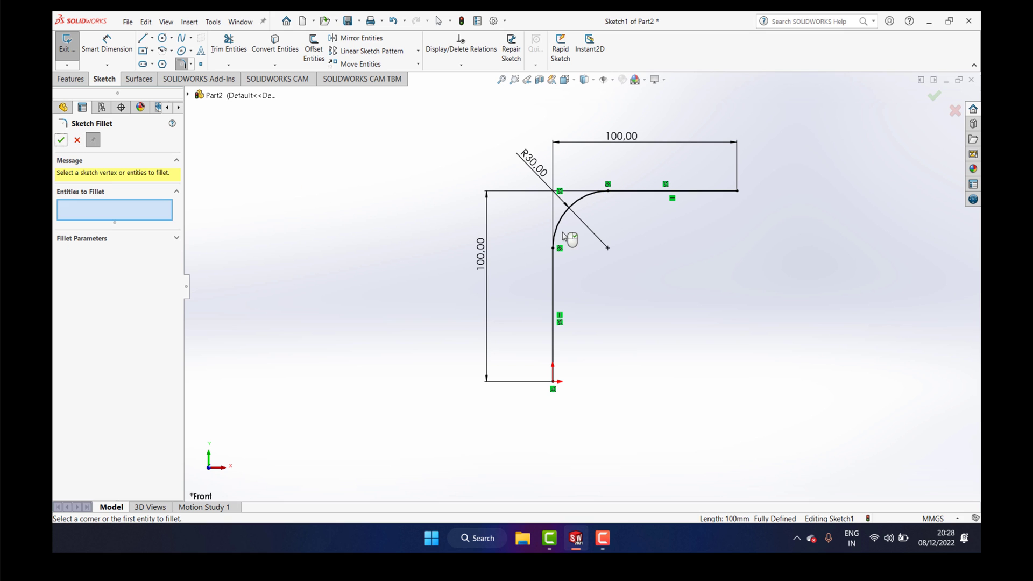
{"action": "left_click", "coordinate": [64, 141]}
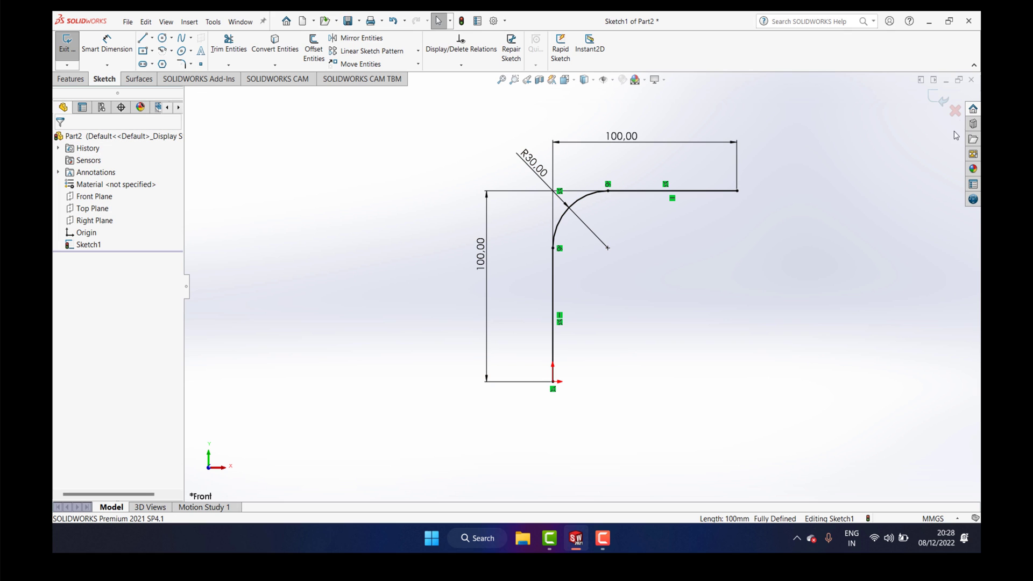
{"action": "left_click", "coordinate": [937, 107]}
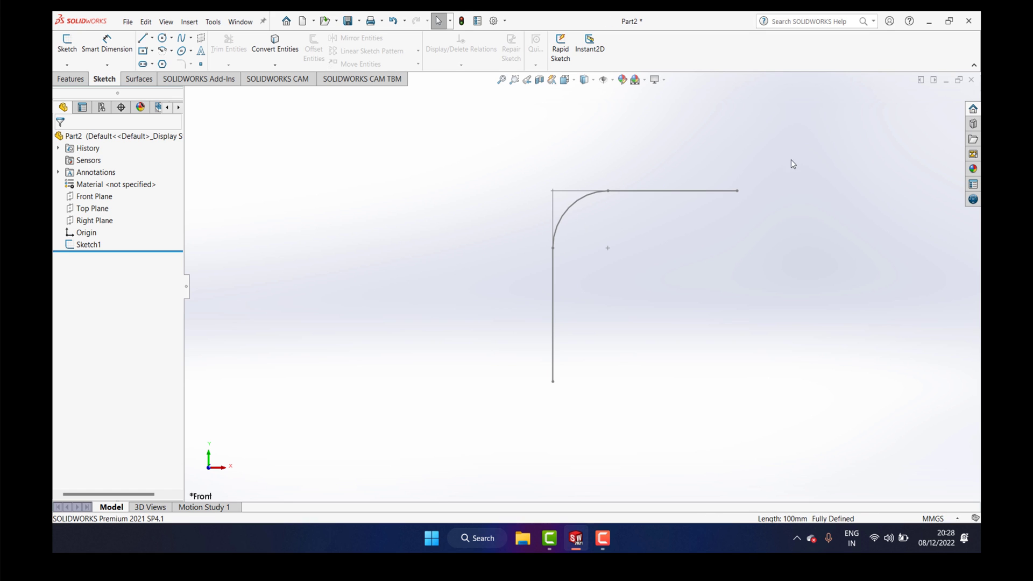
- Sweep a 30 mm diameter circular profile along Sketch1 to preview a bent tube
{"action": "left_click", "coordinate": [70, 79]}
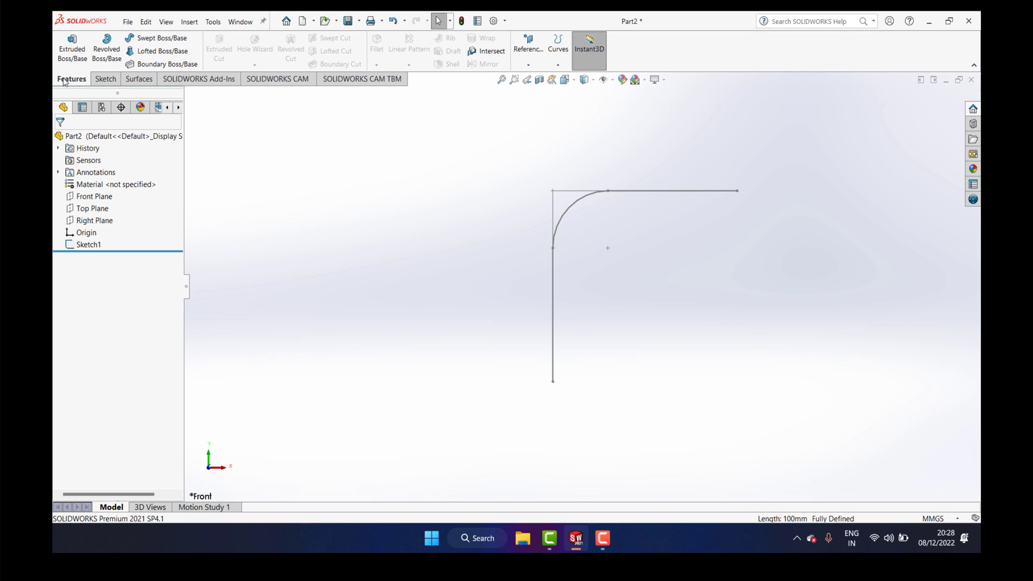
{"action": "left_click", "coordinate": [156, 42]}
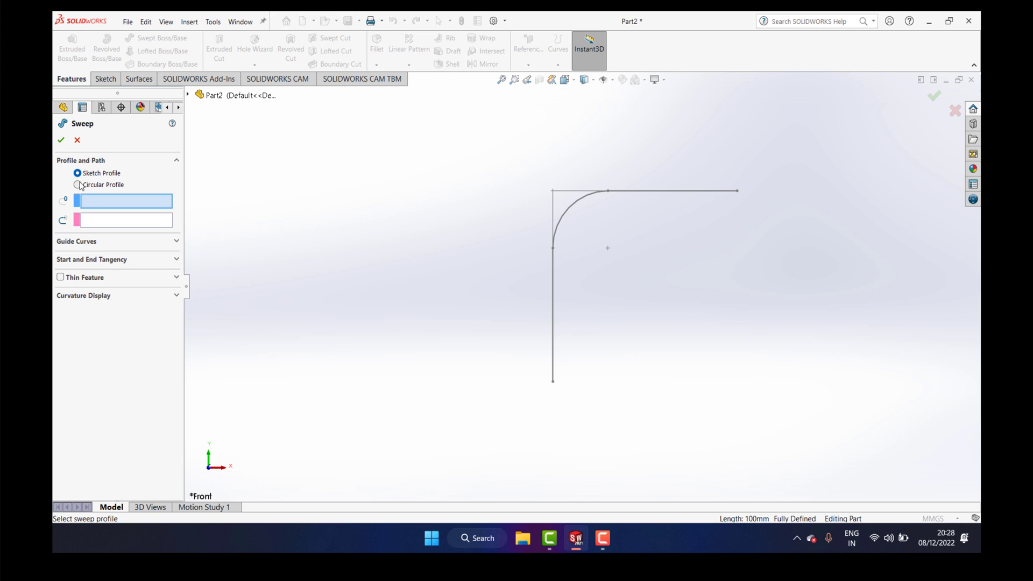
{"action": "left_click", "coordinate": [79, 185]}
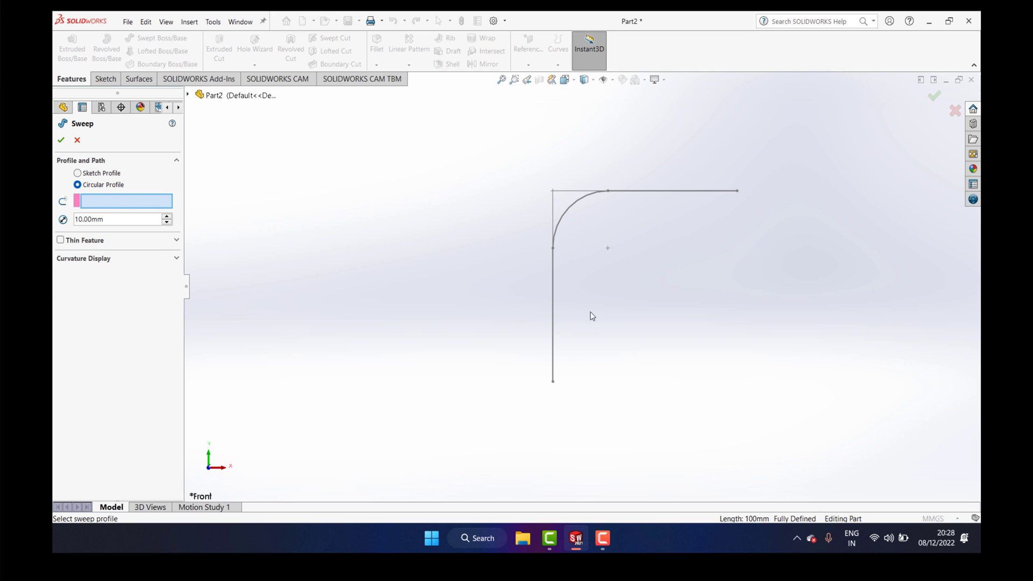
{"action": "left_click", "coordinate": [552, 312]}
{"action": "scroll", "coordinate": [602, 389], "scroll_direction": "down", "scroll_amount": 2}
{"action": "scroll", "coordinate": [557, 380], "scroll_direction": "down", "scroll_amount": 2}
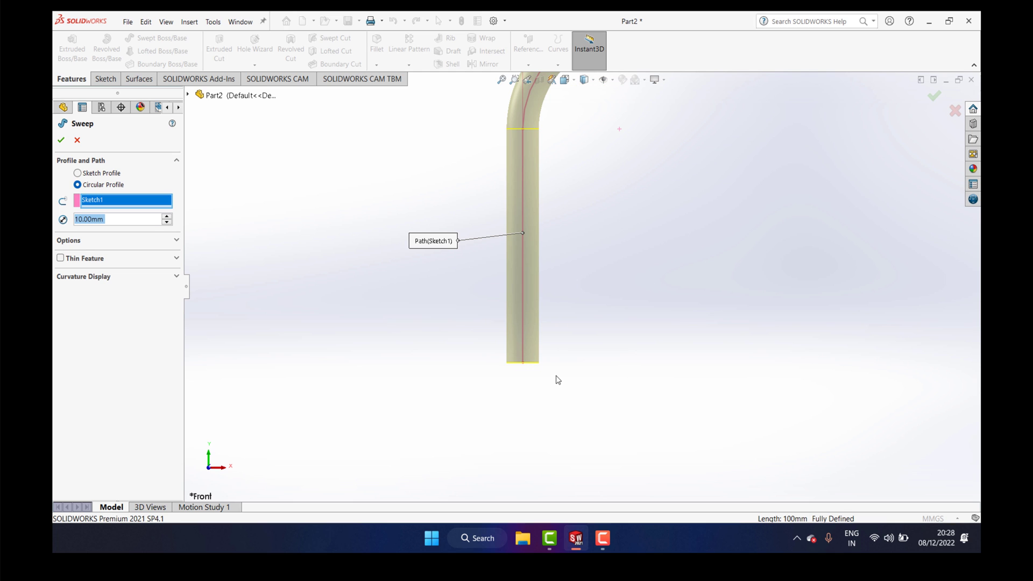
{"action": "scroll", "coordinate": [630, 138], "scroll_direction": "up", "scroll_amount": 2}
{"action": "scroll", "coordinate": [613, 157], "scroll_direction": "up", "scroll_amount": 1}
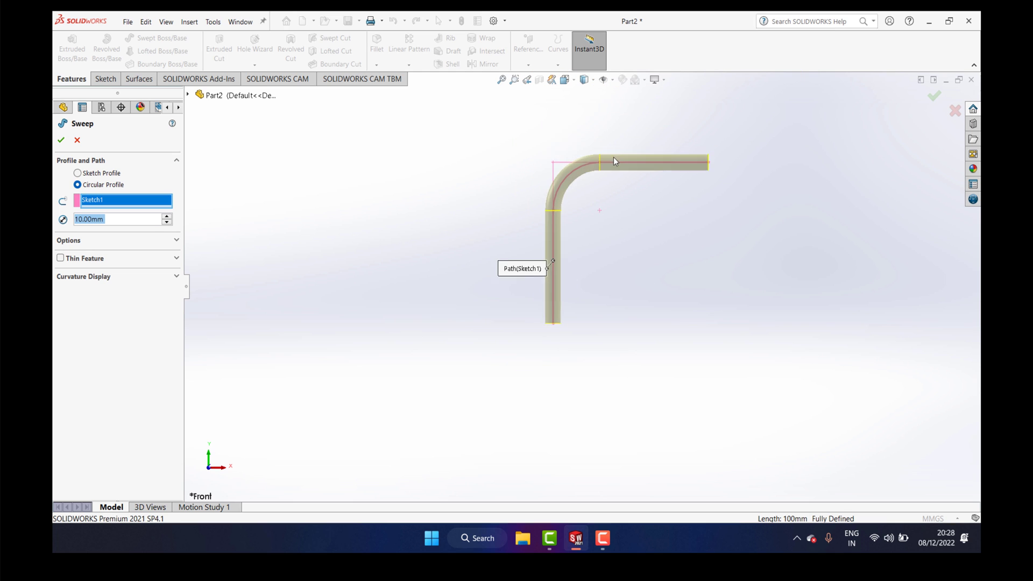
{"action": "scroll", "coordinate": [620, 198], "scroll_direction": "down", "scroll_amount": 1}
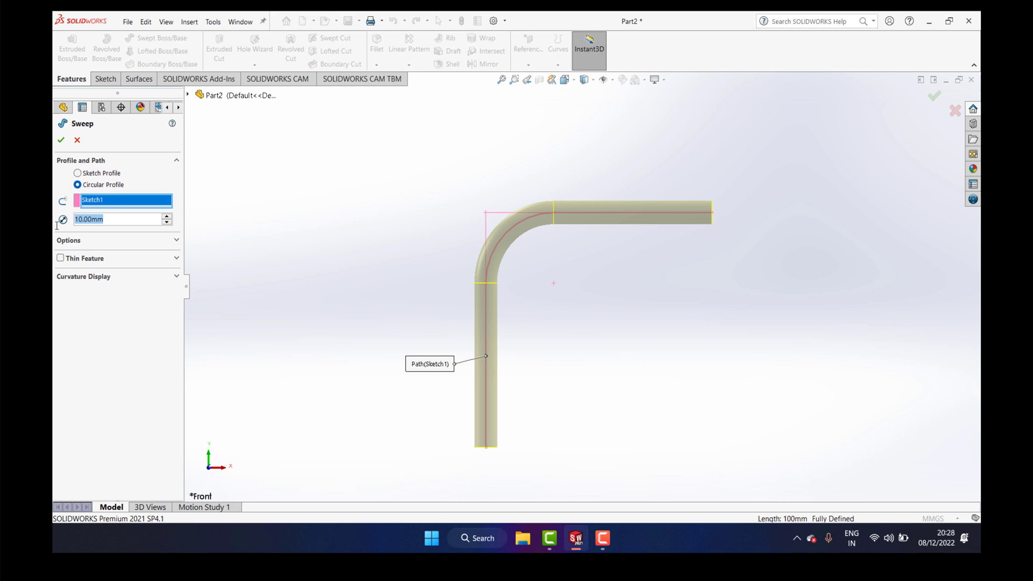
{"action": "type", "text": "30"}
{"action": "key", "text": "Return"}
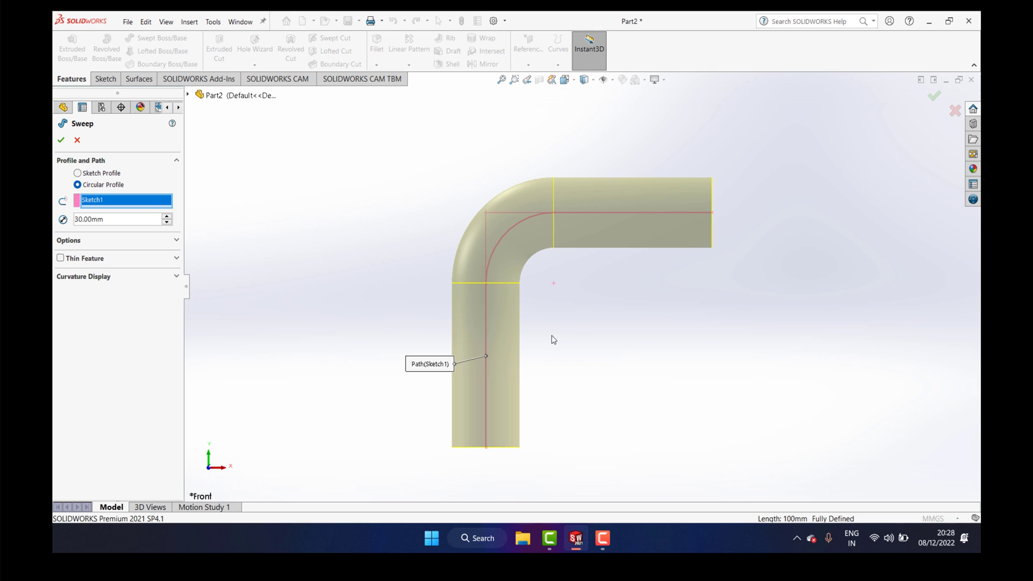
{"action": "mouse_move", "coordinate": [684, 251]}
{"action": "middle_mouse_down"}
{"action": "mouse_move", "coordinate": [590, 281]}
{"action": "mouse_move", "coordinate": [611, 265]}
{"action": "mouse_move", "coordinate": [558, 226]}
{"action": "middle_mouse_up"}
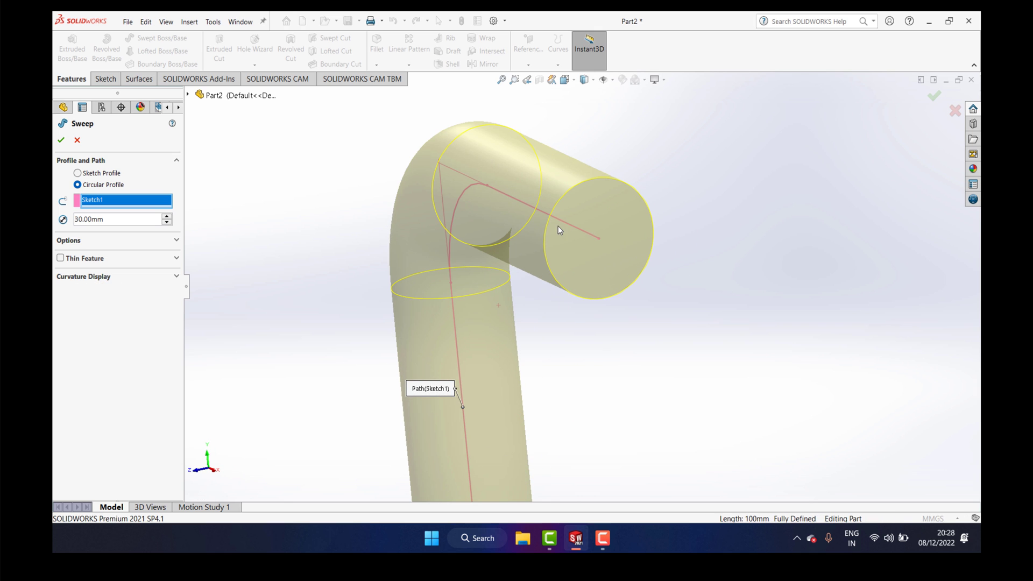
- Make the sweep a Thin Feature with 5 mm wall thickness and accept it
{"action": "left_click", "coordinate": [61, 259]}
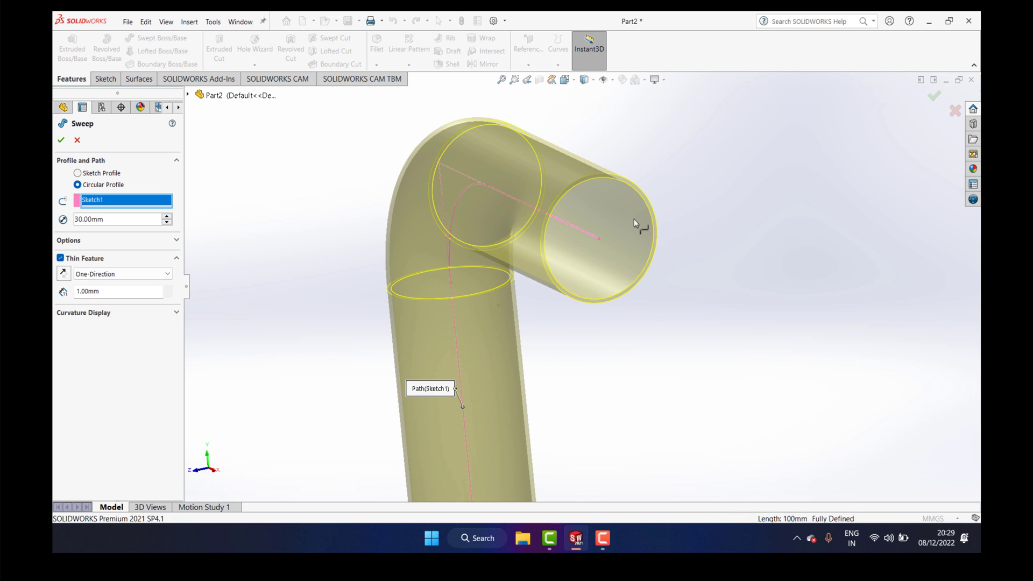
{"action": "scroll", "coordinate": [525, 206], "scroll_direction": "down", "scroll_amount": 2}
{"action": "scroll", "coordinate": [524, 207], "scroll_direction": "down", "scroll_amount": 3}
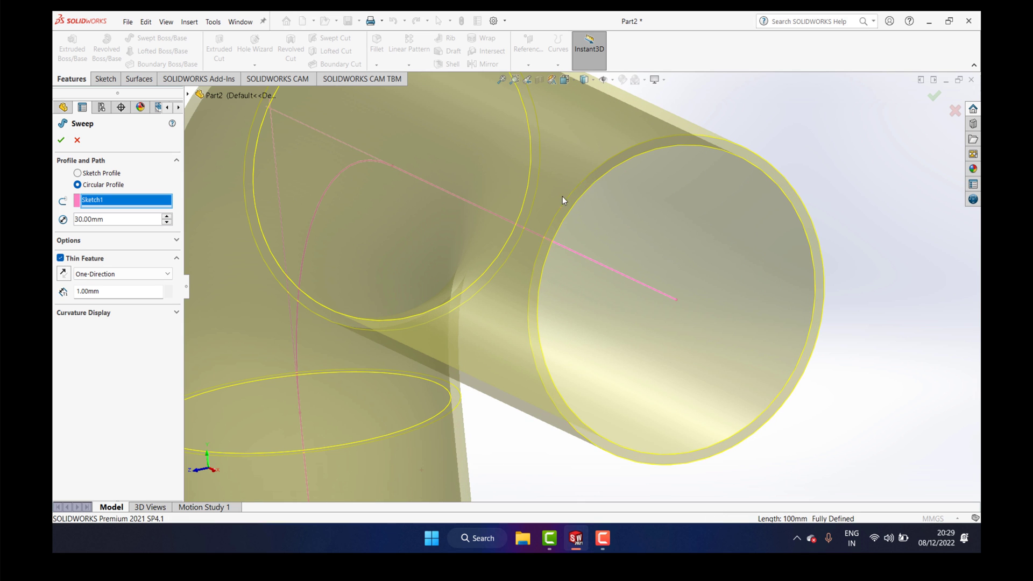
{"action": "double_click", "coordinate": [94, 295]}
{"action": "type", "text": "5"}
{"action": "left_click", "coordinate": [138, 241]}
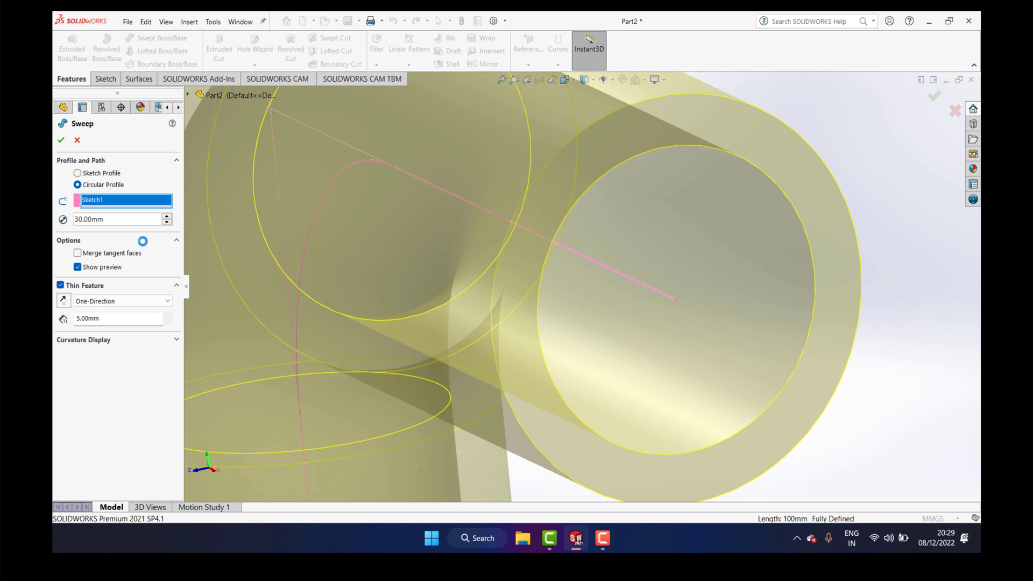
{"action": "scroll", "coordinate": [506, 211], "scroll_direction": "up", "scroll_amount": 1}
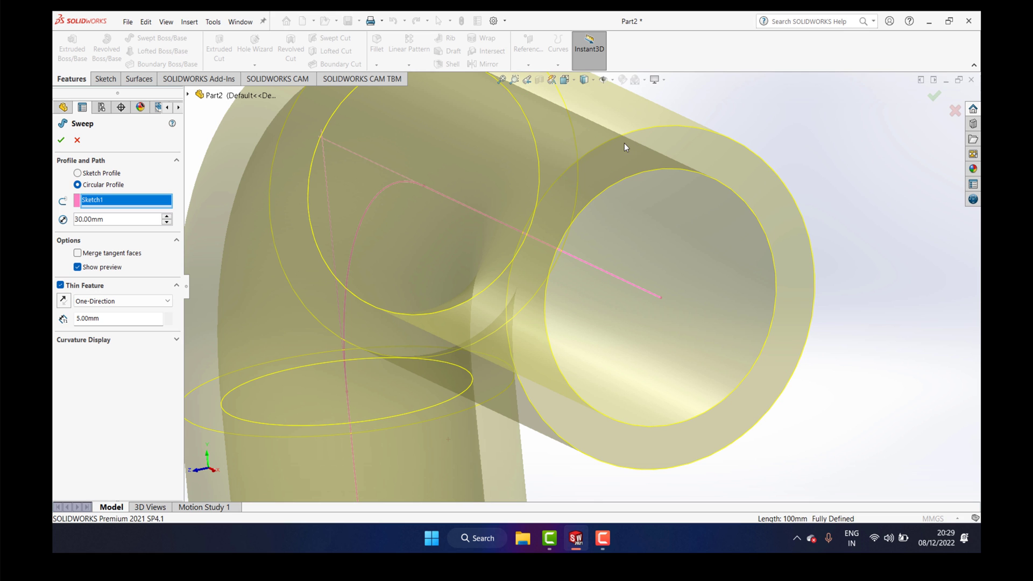
{"action": "scroll", "coordinate": [621, 211], "scroll_direction": "up", "scroll_amount": 1}
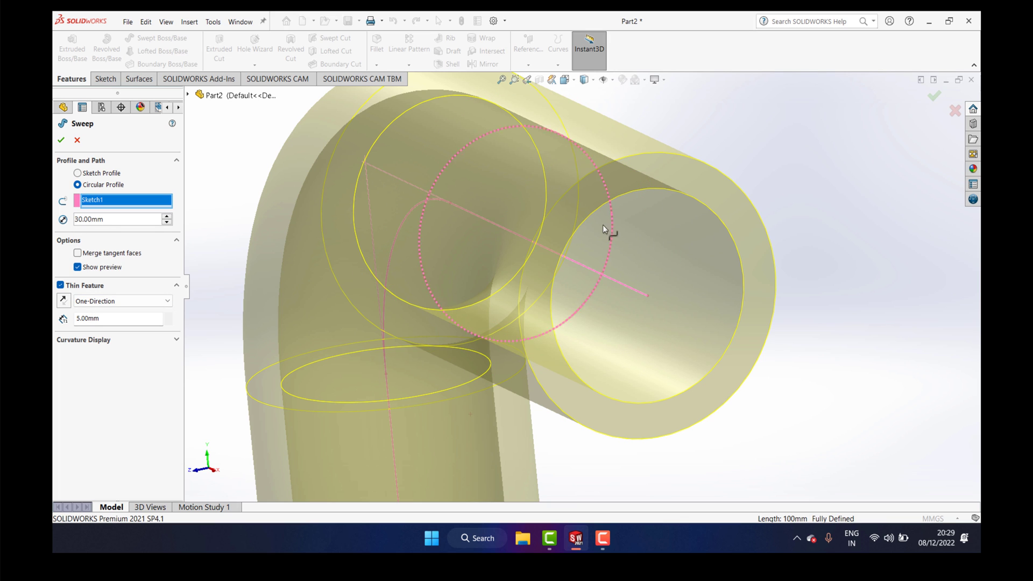
{"action": "scroll", "coordinate": [646, 248], "scroll_direction": "up", "scroll_amount": 2}
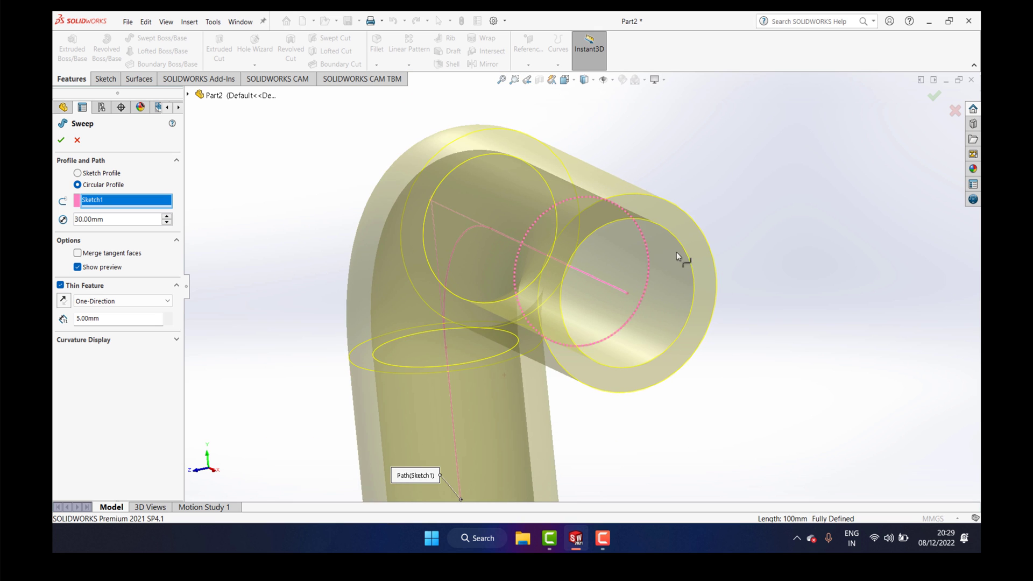
{"action": "scroll", "coordinate": [661, 261], "scroll_direction": "up", "scroll_amount": 2}
{"action": "scroll", "coordinate": [647, 263], "scroll_direction": "up", "scroll_amount": 2}
{"action": "scroll", "coordinate": [573, 419], "scroll_direction": "down", "scroll_amount": 2}
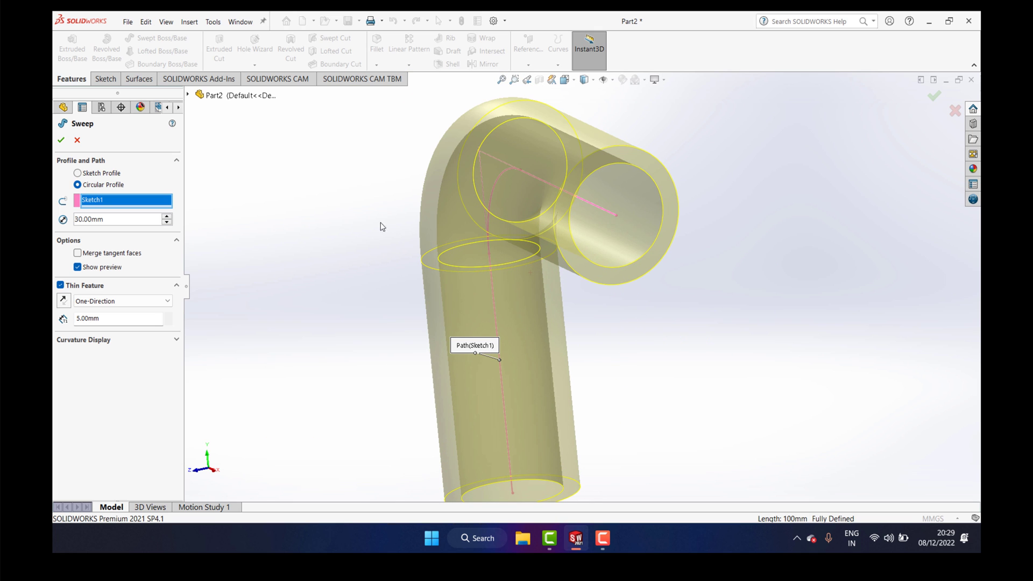
{"action": "left_click", "coordinate": [61, 140]}
- Select the pipe's end ring face and view it Normal To, showing the hollow bore
{"action": "scroll", "coordinate": [559, 308], "scroll_direction": "up", "scroll_amount": 2}
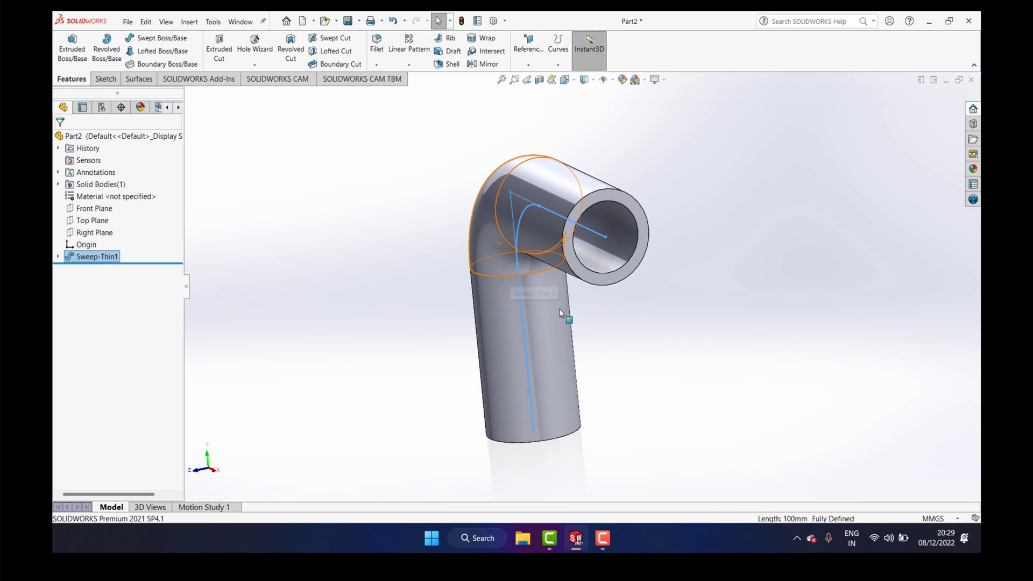
{"action": "scroll", "coordinate": [711, 250], "scroll_direction": "down", "scroll_amount": 1}
{"action": "left_click", "coordinate": [713, 248]}
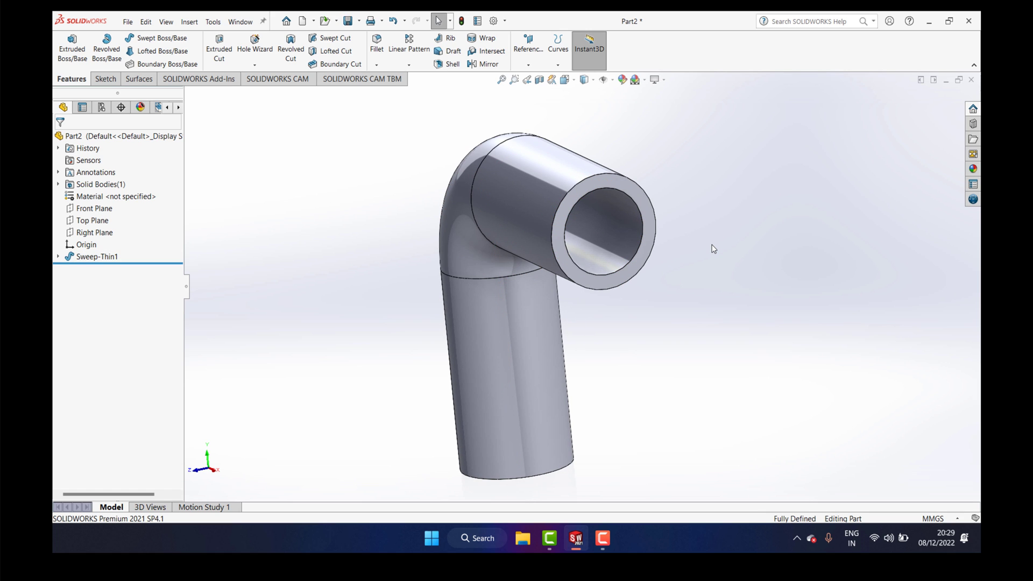
{"action": "scroll", "coordinate": [690, 214], "scroll_direction": "down", "scroll_amount": 1}
{"action": "scroll", "coordinate": [691, 214], "scroll_direction": "down", "scroll_amount": 1}
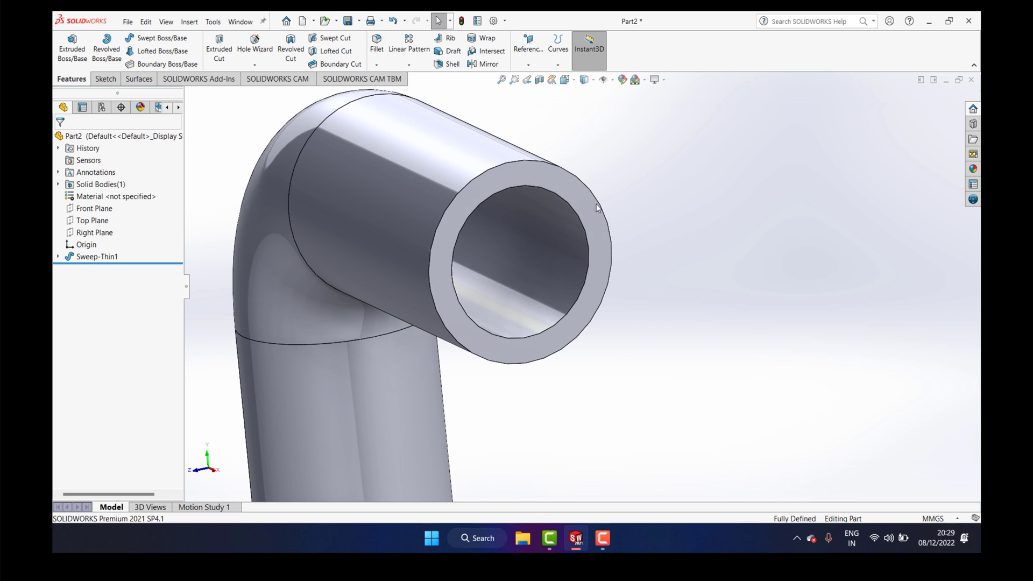
{"action": "left_click", "coordinate": [572, 194]}
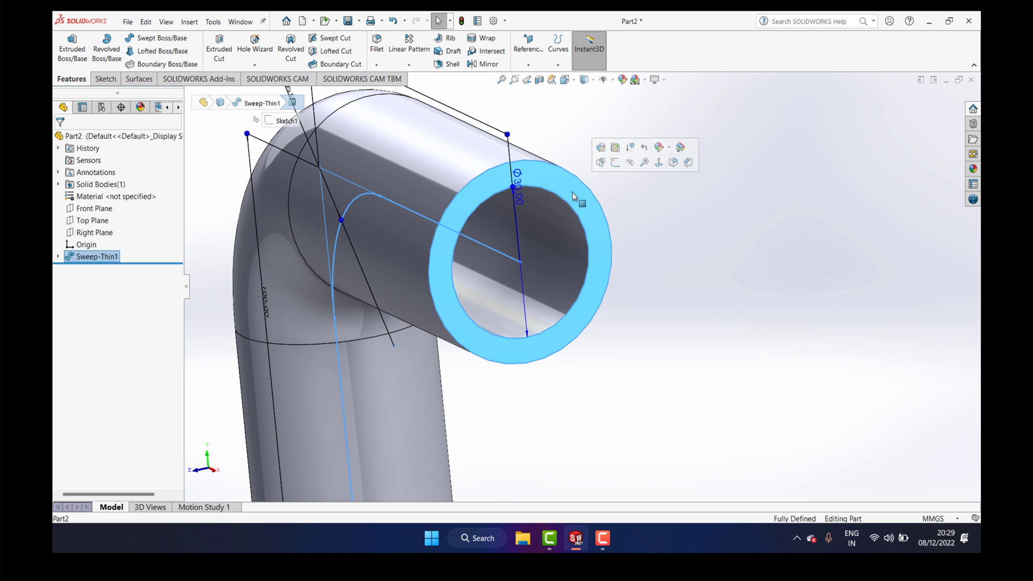
{"action": "left_click", "coordinate": [658, 162]}
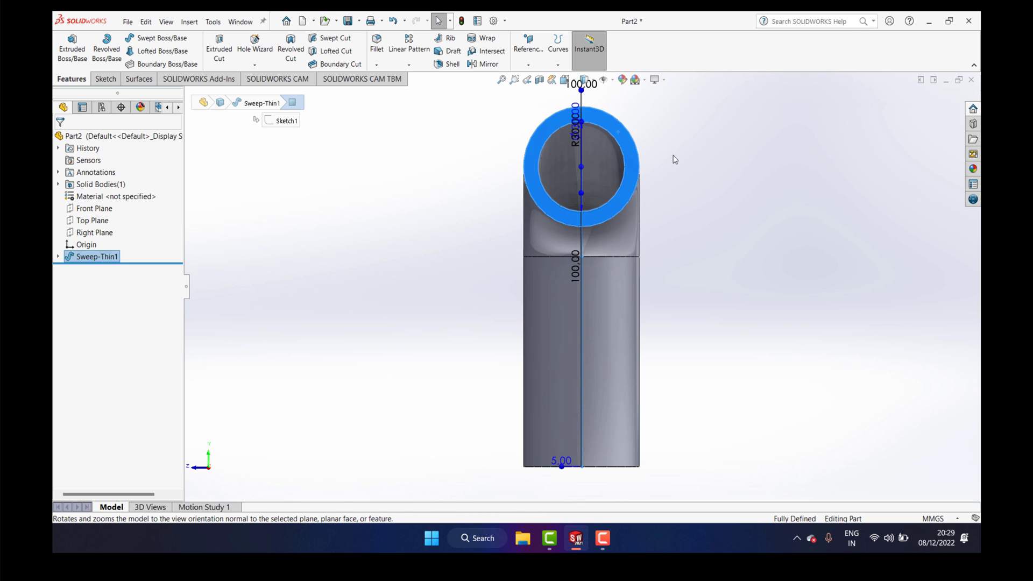
{"action": "left_click", "coordinate": [673, 161]}
{"action": "scroll", "coordinate": [571, 261], "scroll_direction": "up", "scroll_amount": 3}
{"action": "scroll", "coordinate": [600, 145], "scroll_direction": "down", "scroll_amount": 3}
{"action": "scroll", "coordinate": [630, 296], "scroll_direction": "down", "scroll_amount": 2}
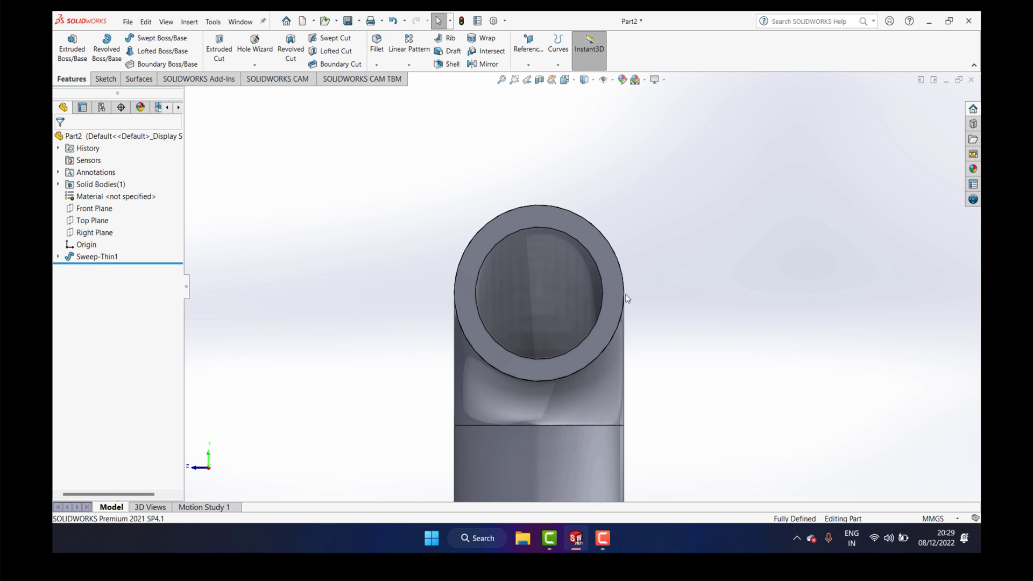
{"action": "left_click", "coordinate": [104, 78]}
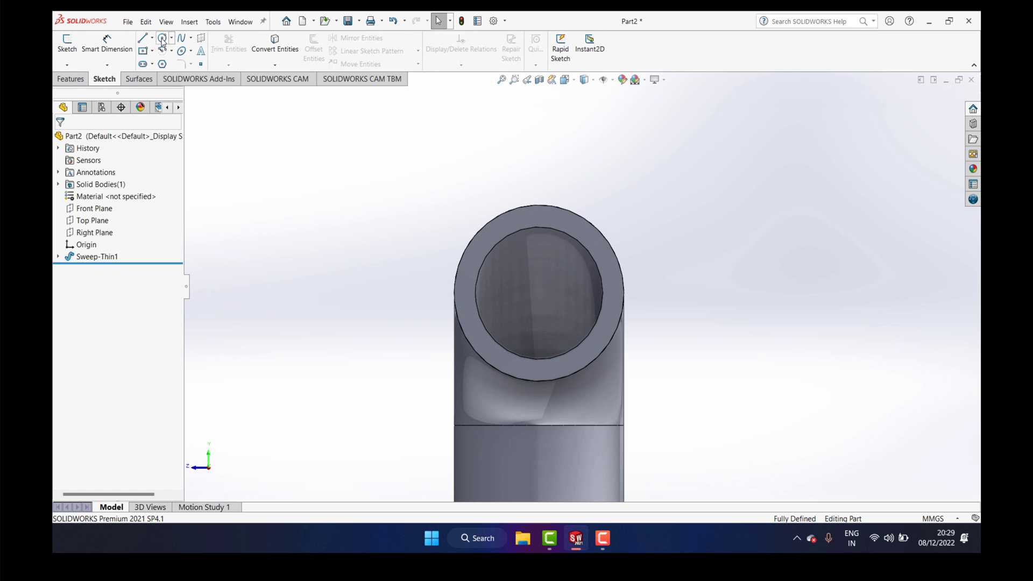
{"action": "left_click", "coordinate": [161, 37]}
{"action": "left_click", "coordinate": [602, 252]}
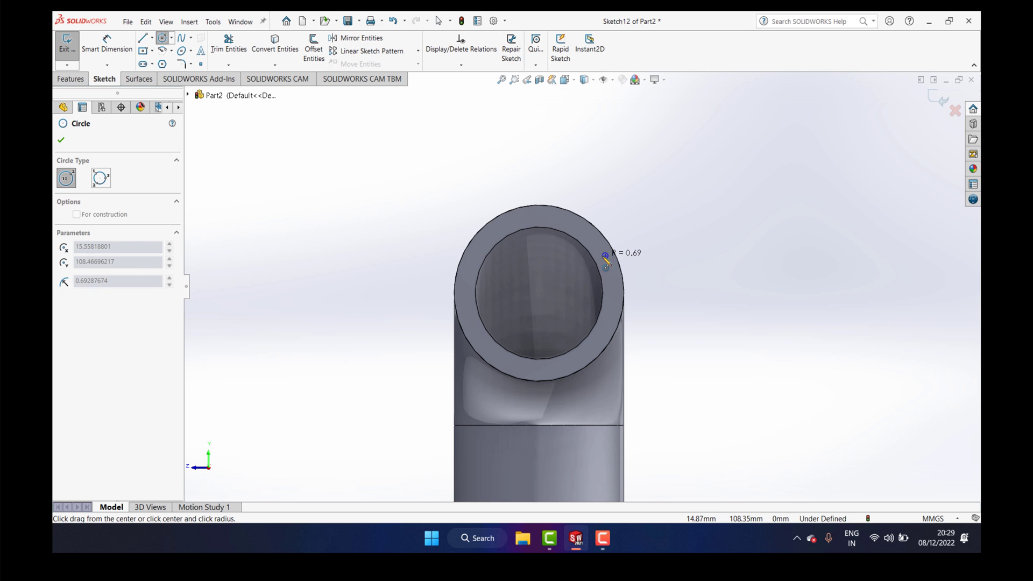
{"action": "key", "text": "Escape"}
{"action": "left_click", "coordinate": [605, 247]}
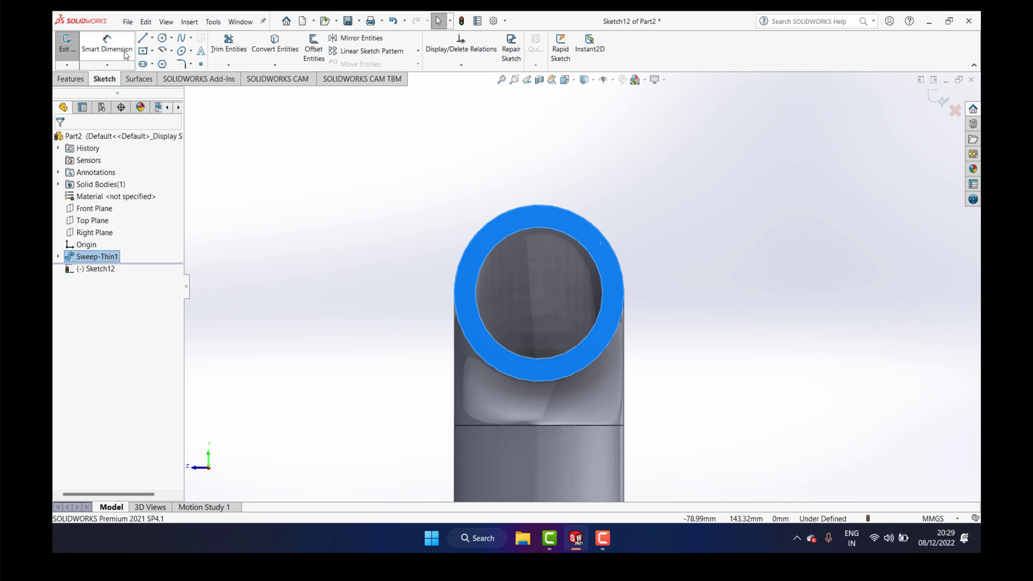
{"action": "left_click", "coordinate": [162, 38]}
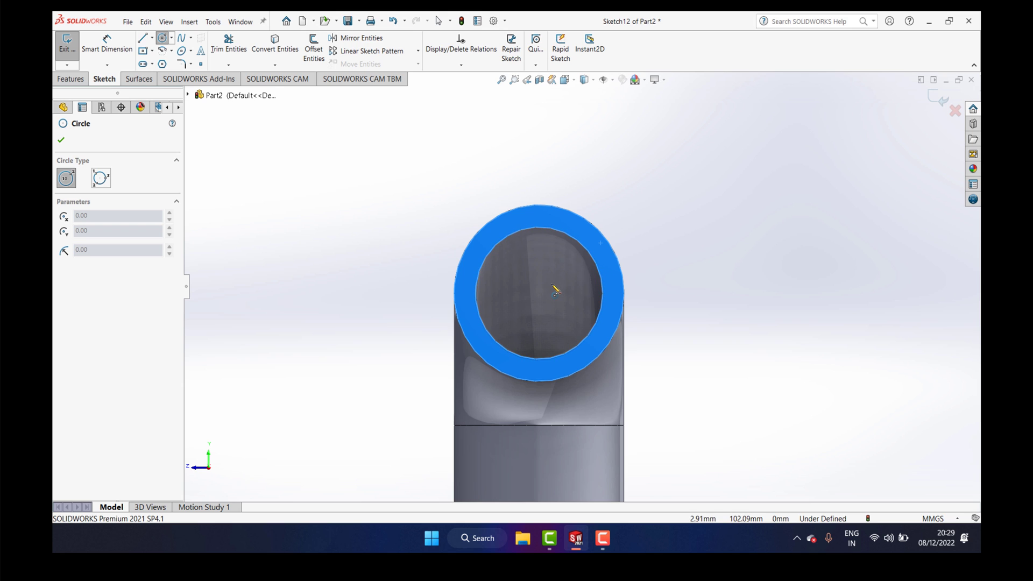
{"action": "key", "text": "Escape"}
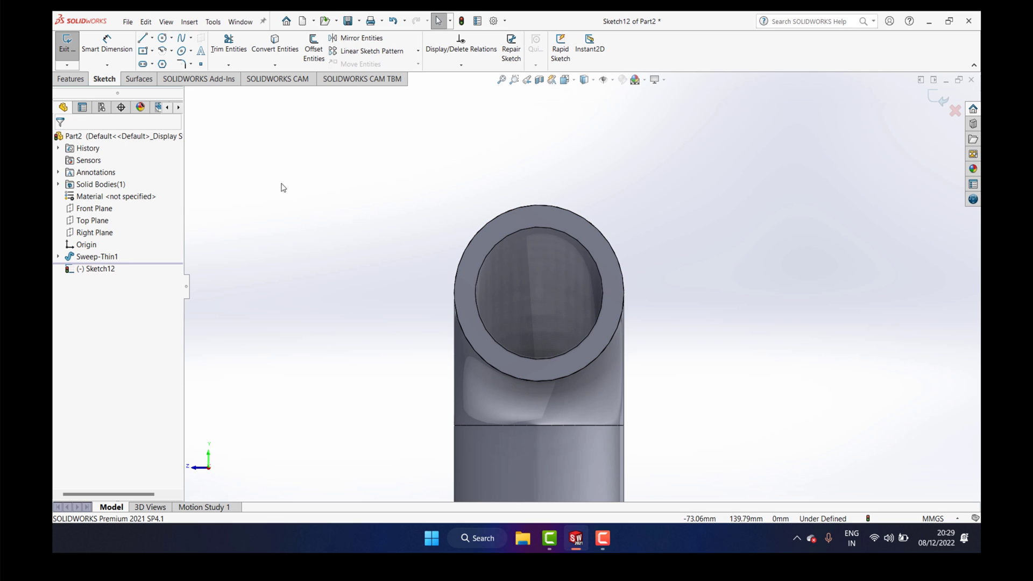
{"action": "right_click", "coordinate": [604, 249]}
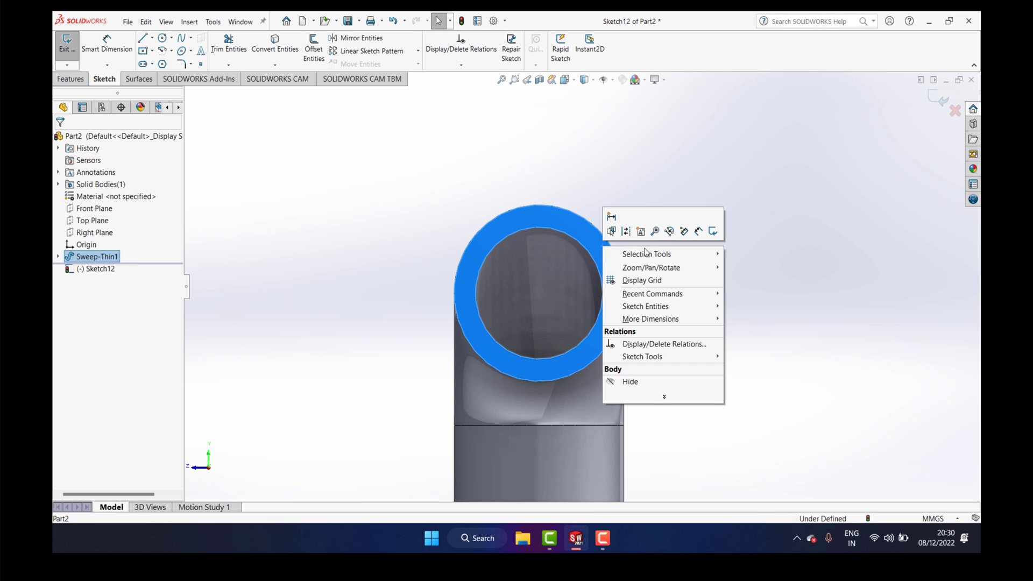
{"action": "left_click", "coordinate": [499, 195]}
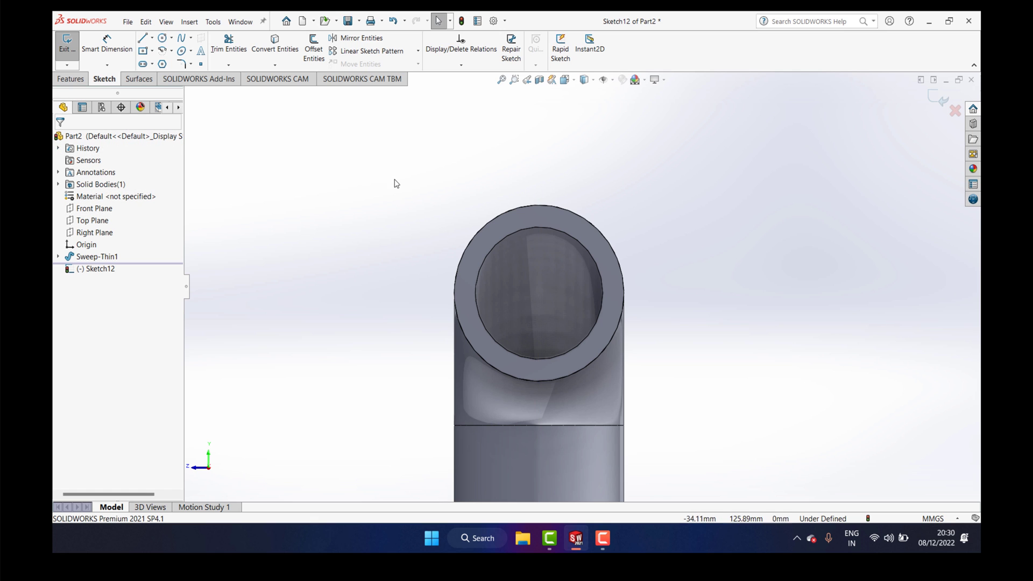
{"action": "middle_click_drag", "start_coordinate": [396, 183], "coordinate": [687, 203]}
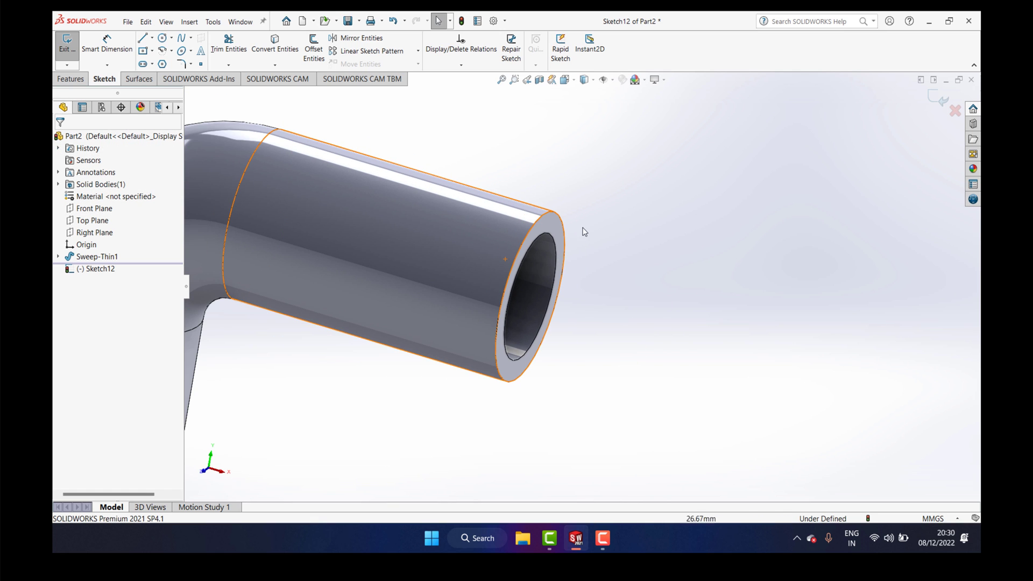
{"action": "scroll", "coordinate": [584, 231], "scroll_direction": "up", "scroll_amount": 3}
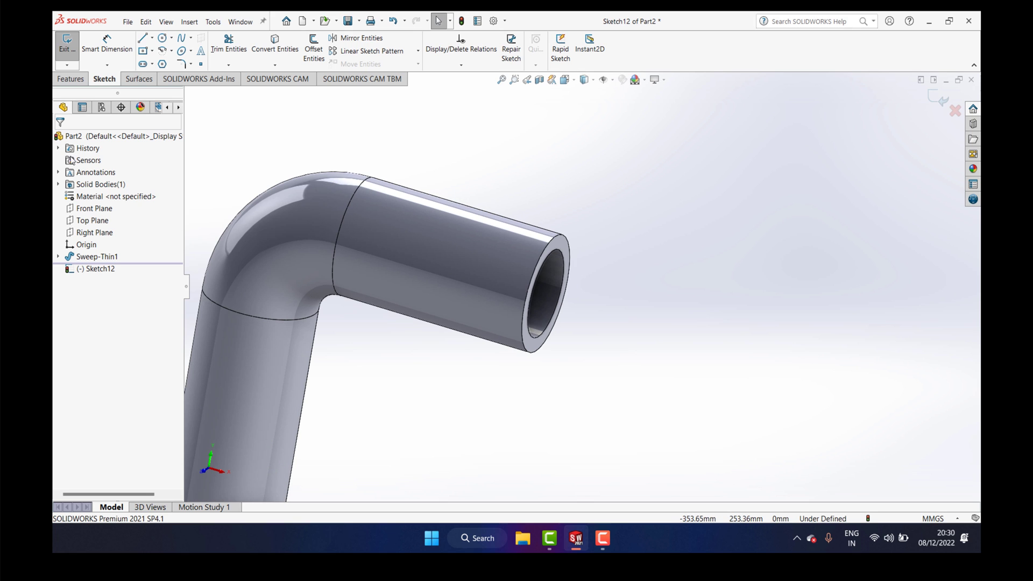
{"action": "left_click", "coordinate": [560, 248]}
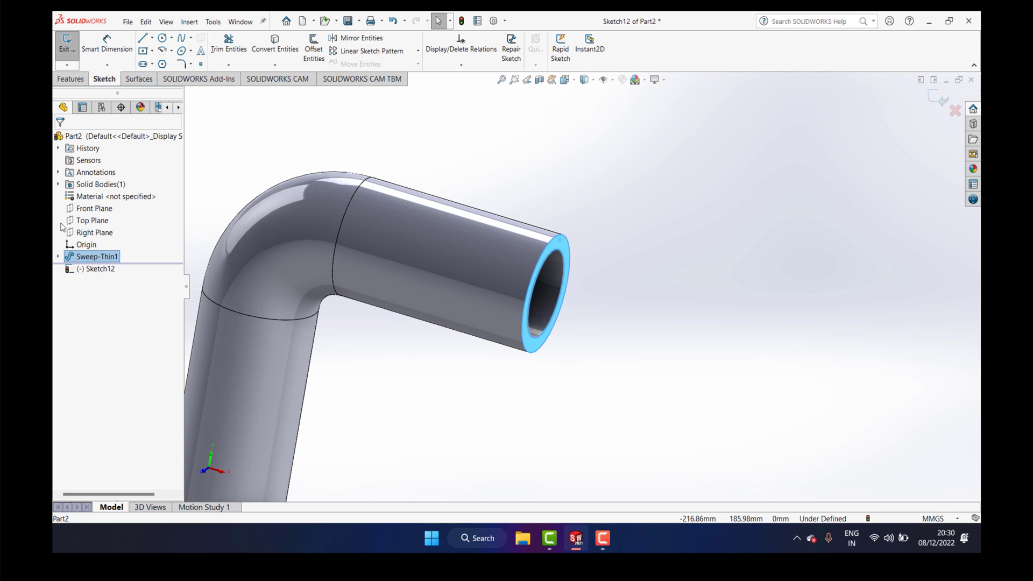
{"action": "left_click", "coordinate": [94, 208]}
{"action": "left_click", "coordinate": [133, 190]}
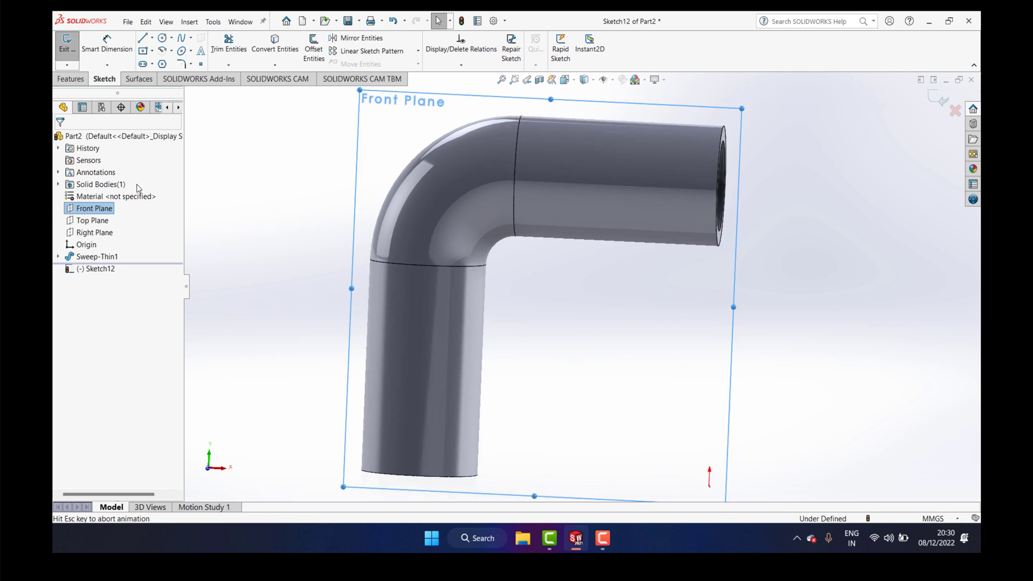
{"action": "middle_click_drag", "start_coordinate": [567, 305], "coordinate": [698, 242]}
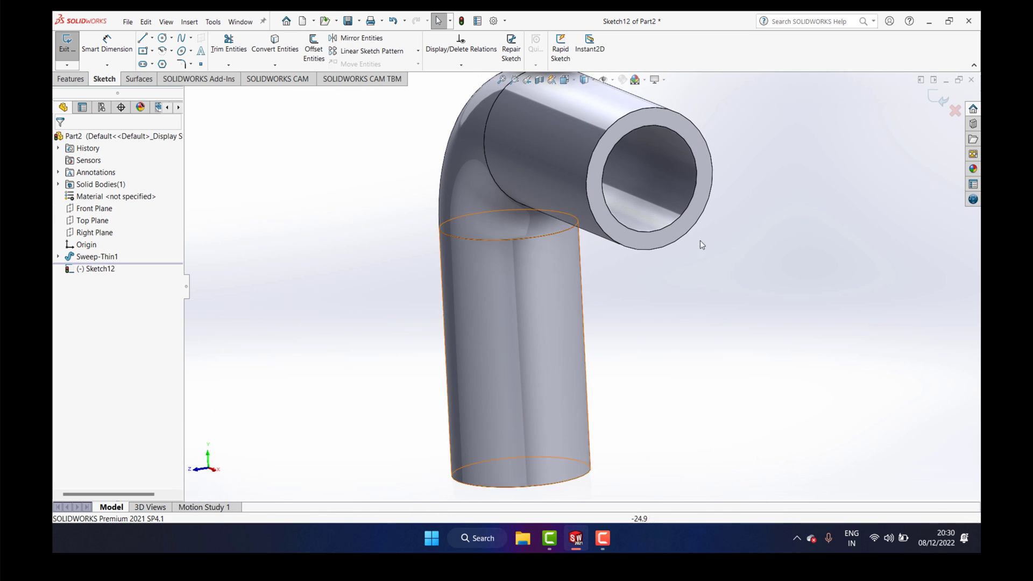
{"action": "left_click", "coordinate": [693, 145]}
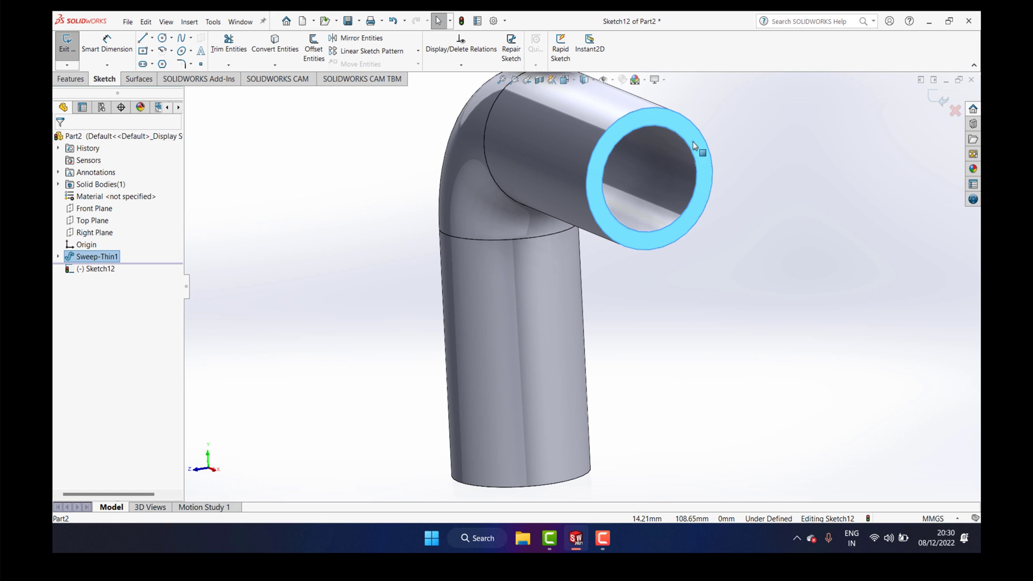
{"action": "right_click", "coordinate": [694, 146]}
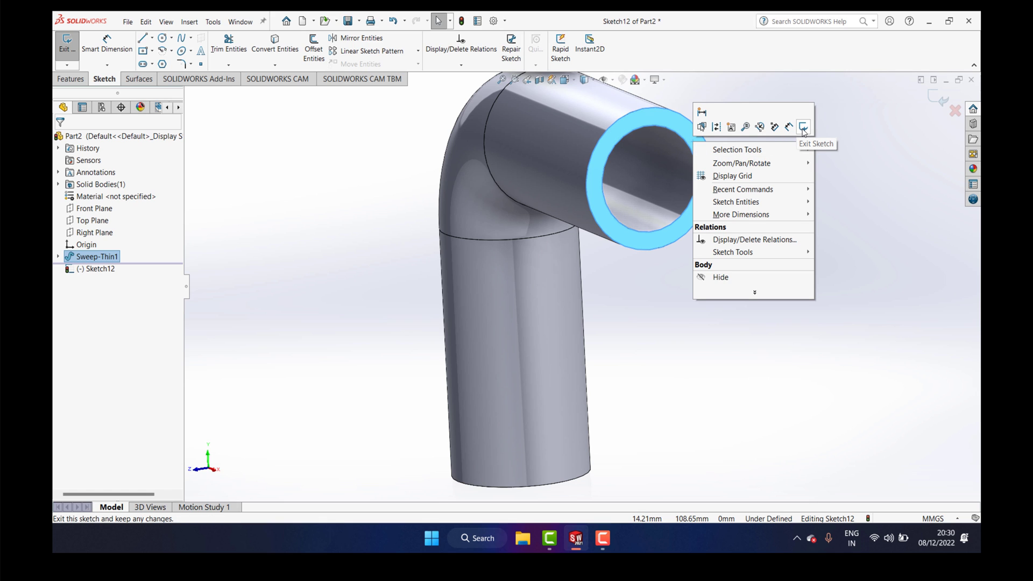
{"action": "left_click", "coordinate": [804, 127]}
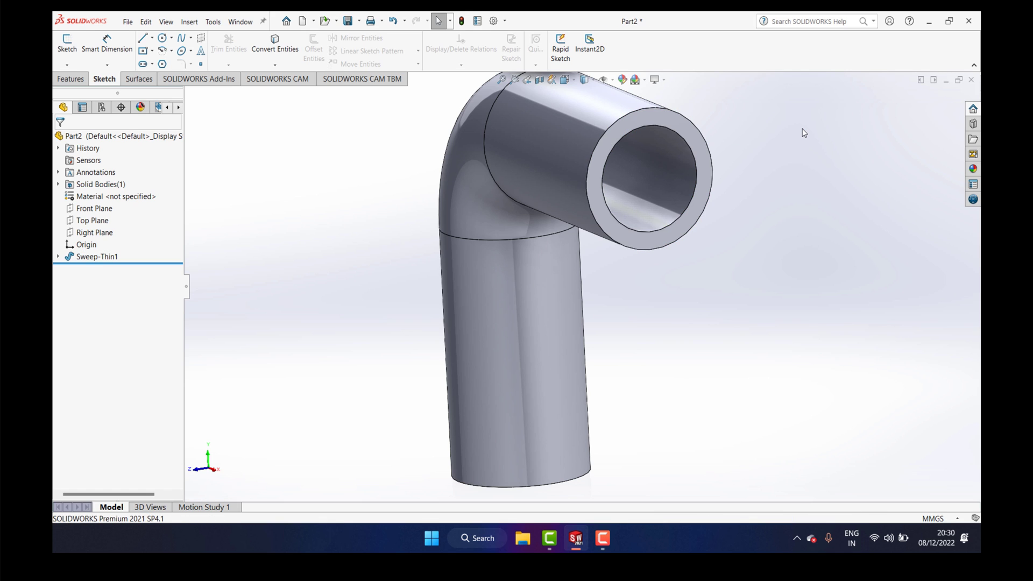
- Face the pipe's end ring head-on and draw a circle centred on the bore
{"action": "left_click", "coordinate": [691, 137]}
{"action": "left_click", "coordinate": [744, 137]}
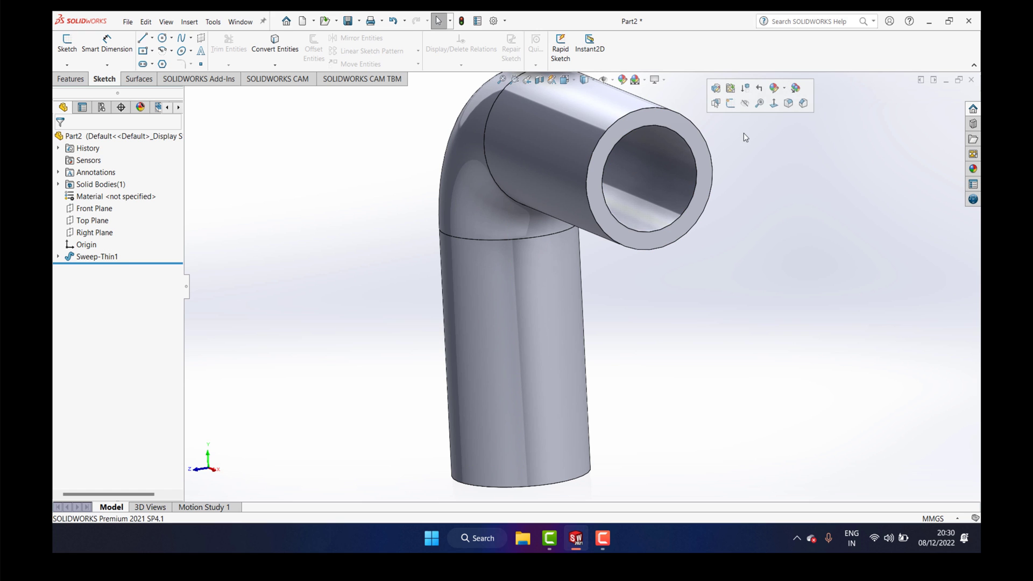
{"action": "left_click", "coordinate": [686, 124]}
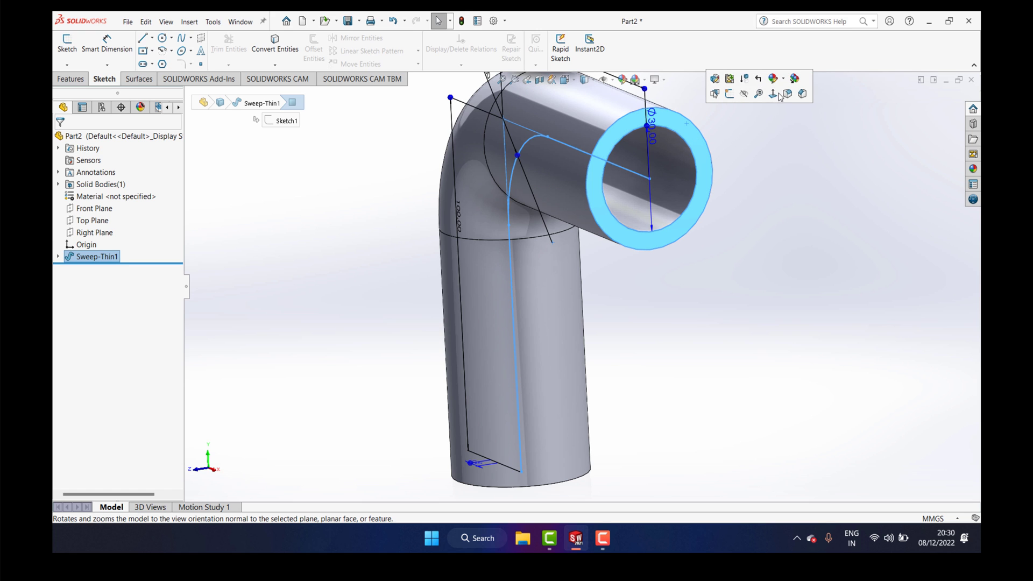
{"action": "left_click", "coordinate": [771, 95]}
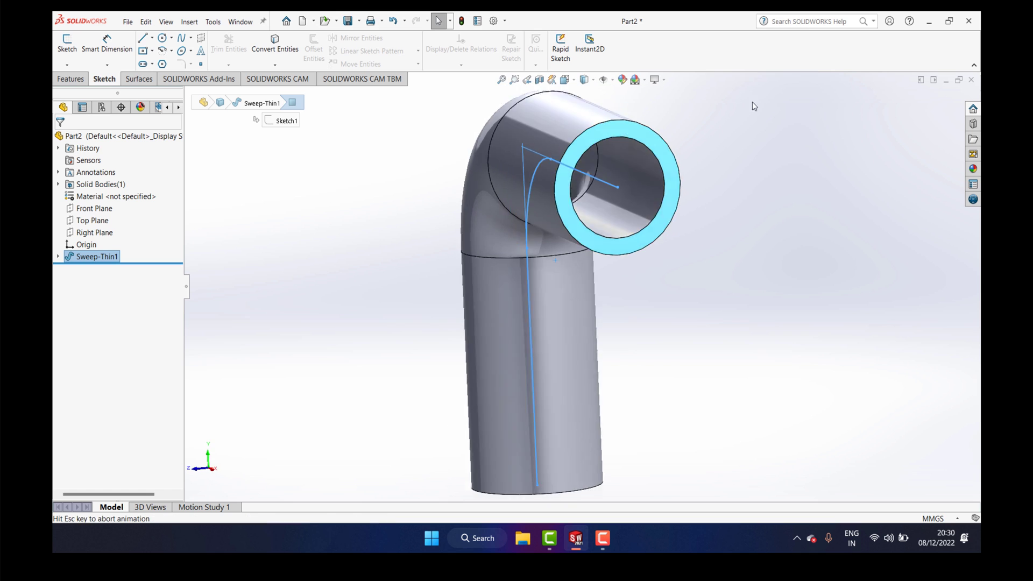
{"action": "left_click", "coordinate": [163, 39]}
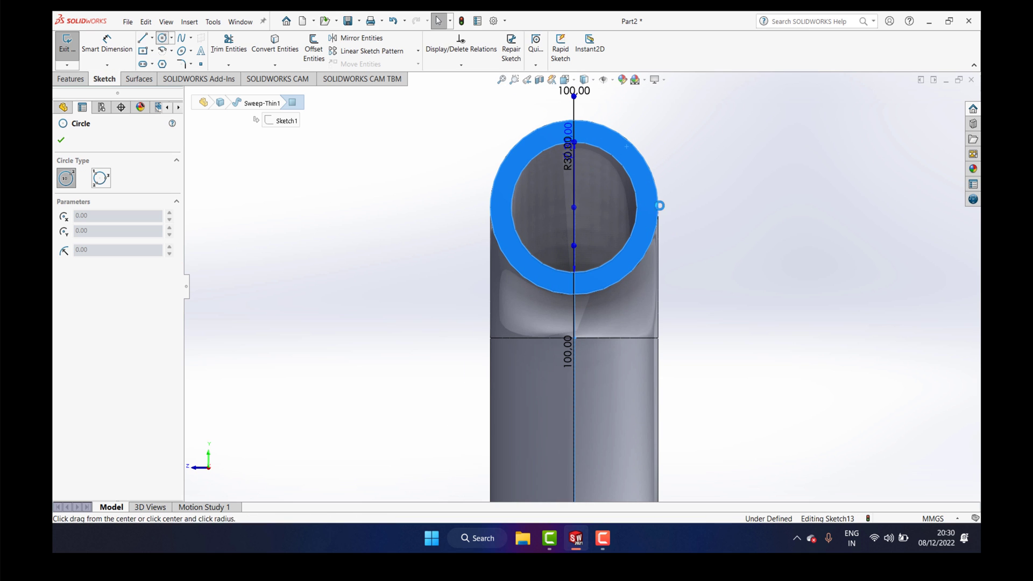
{"action": "left_click", "coordinate": [574, 207]}
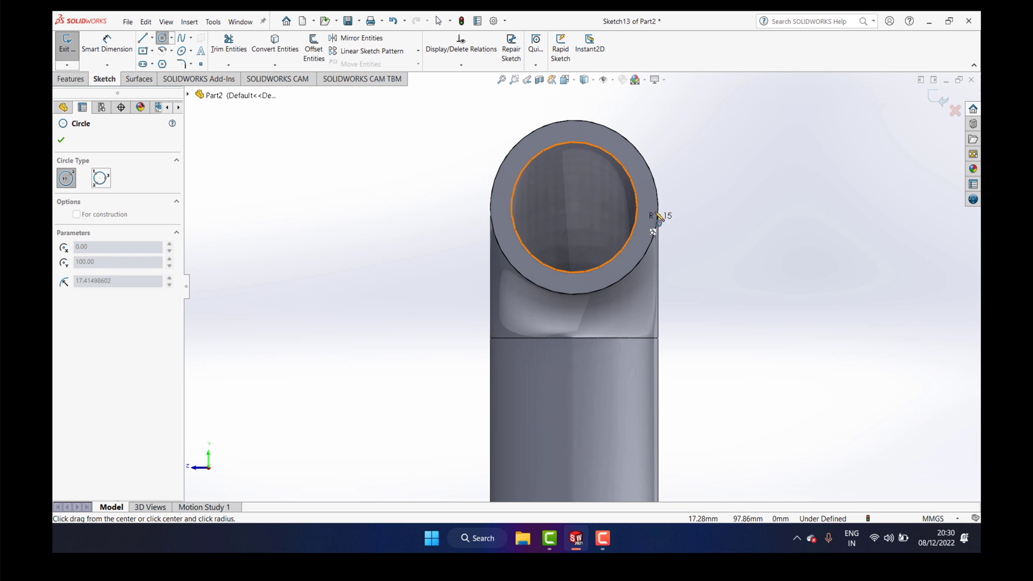
{"action": "left_click", "coordinate": [742, 203]}
{"action": "scroll", "coordinate": [742, 203], "scroll_direction": "up", "scroll_amount": 2}
- Dimension the flange circle to 80 mm diameter
{"action": "key", "text": "d"}
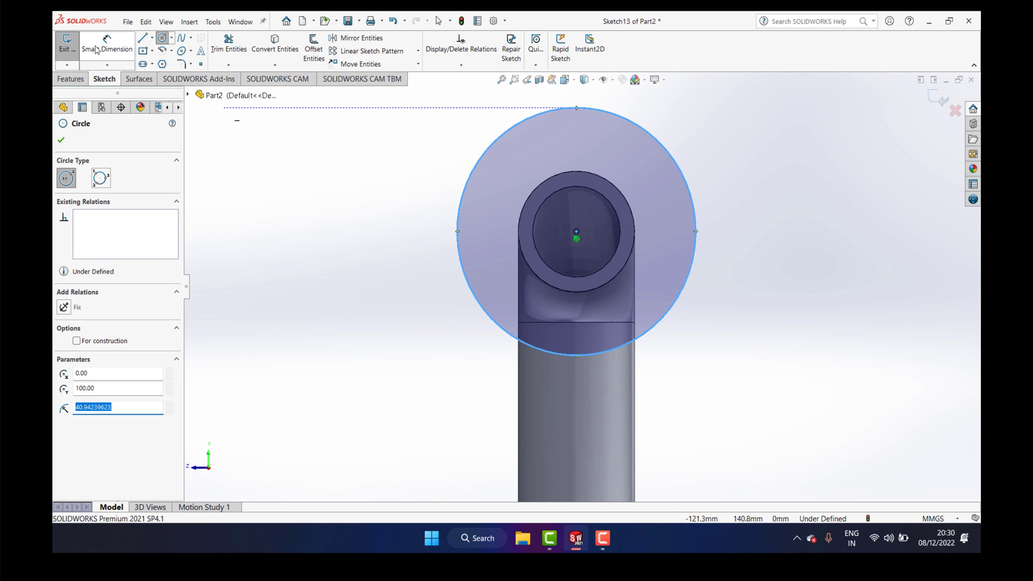
{"action": "left_click", "coordinate": [465, 187]}
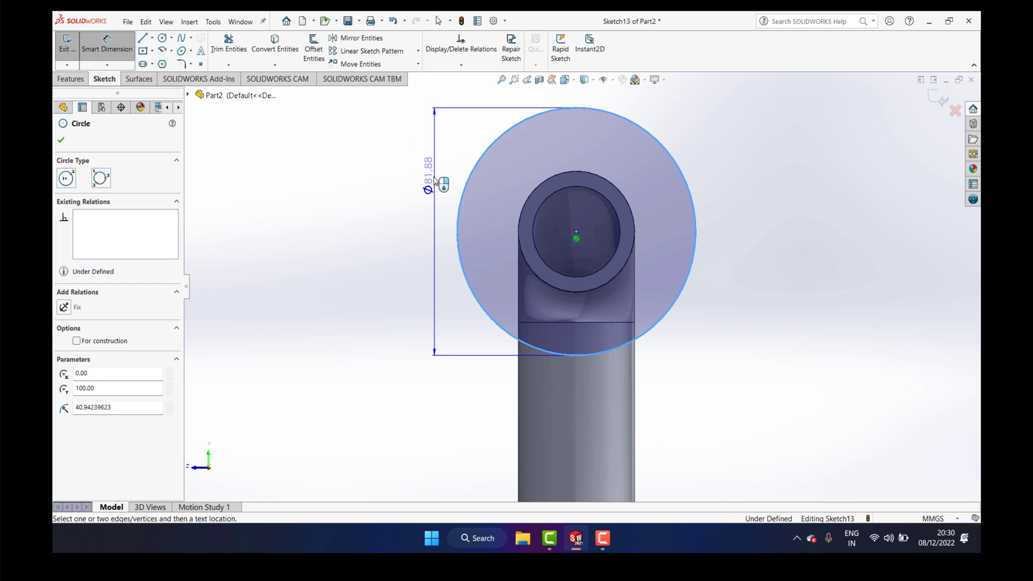
{"action": "left_click", "coordinate": [426, 169]}
{"action": "type", "text": "80"}
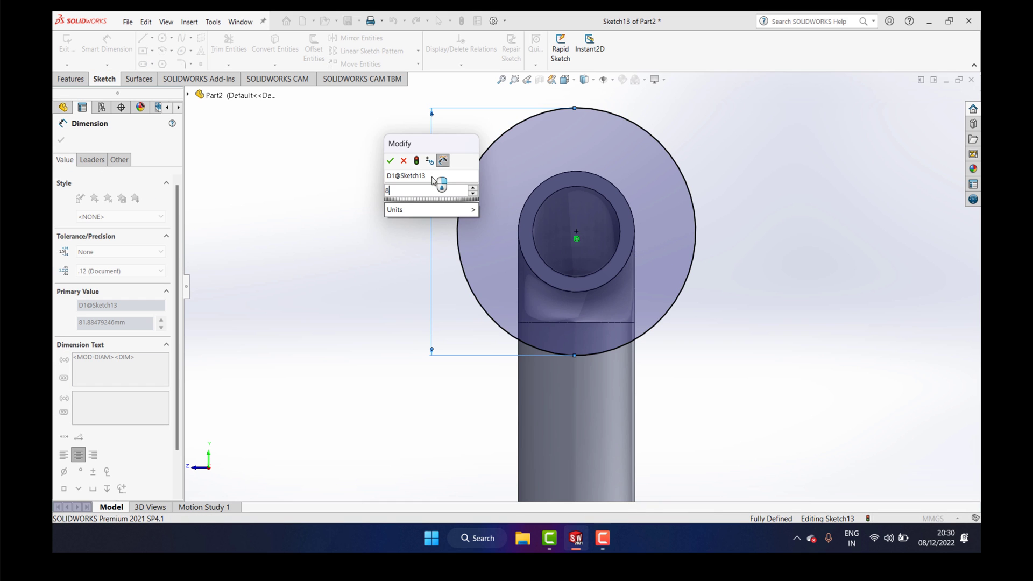
{"action": "left_click", "coordinate": [391, 161]}
{"action": "scroll", "coordinate": [657, 166], "scroll_direction": "down", "scroll_amount": 2}
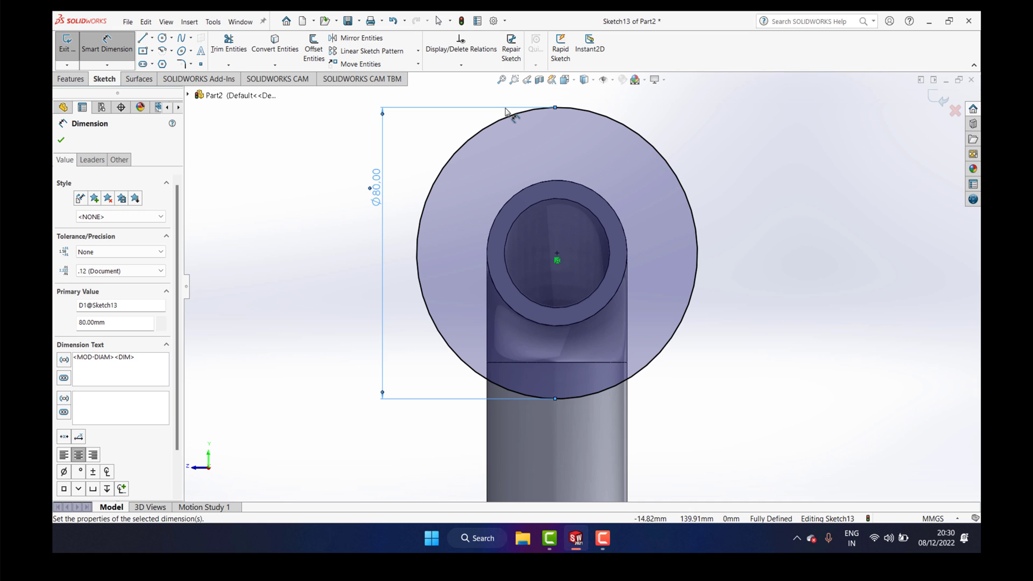
{"action": "left_click", "coordinate": [57, 144]}
{"action": "left_click", "coordinate": [162, 38]}
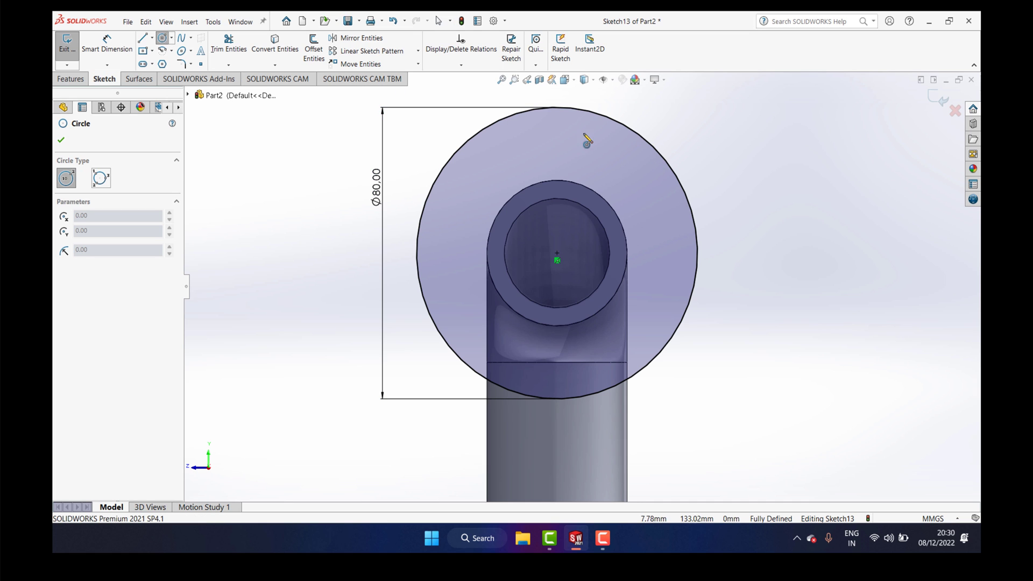
- Draw a small hole circle above the pipe centre and dimension it 12 mm diameter
{"action": "left_click", "coordinate": [557, 142]}
{"action": "left_click", "coordinate": [568, 132]}
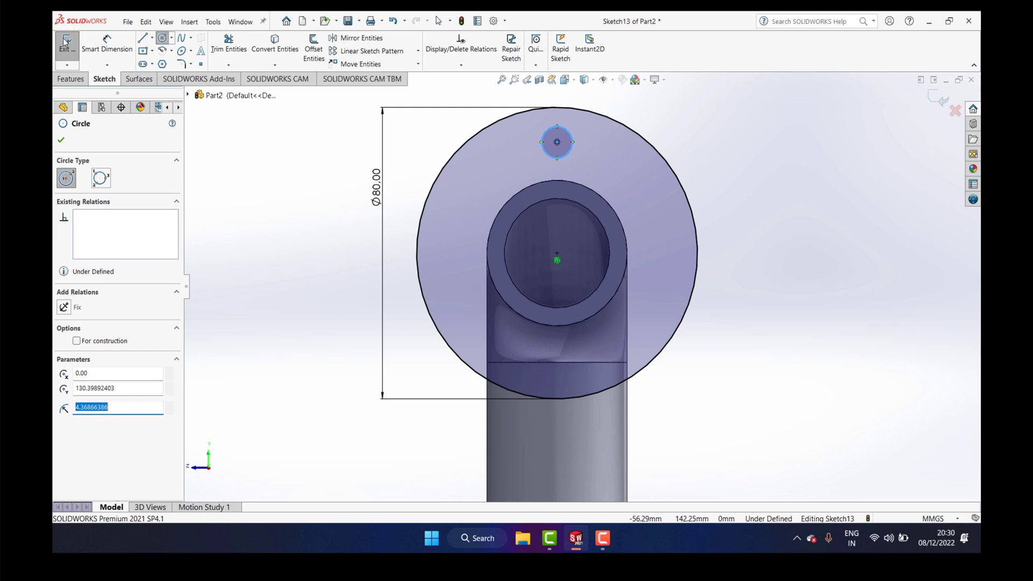
{"action": "left_click", "coordinate": [102, 50]}
{"action": "left_click", "coordinate": [572, 144]}
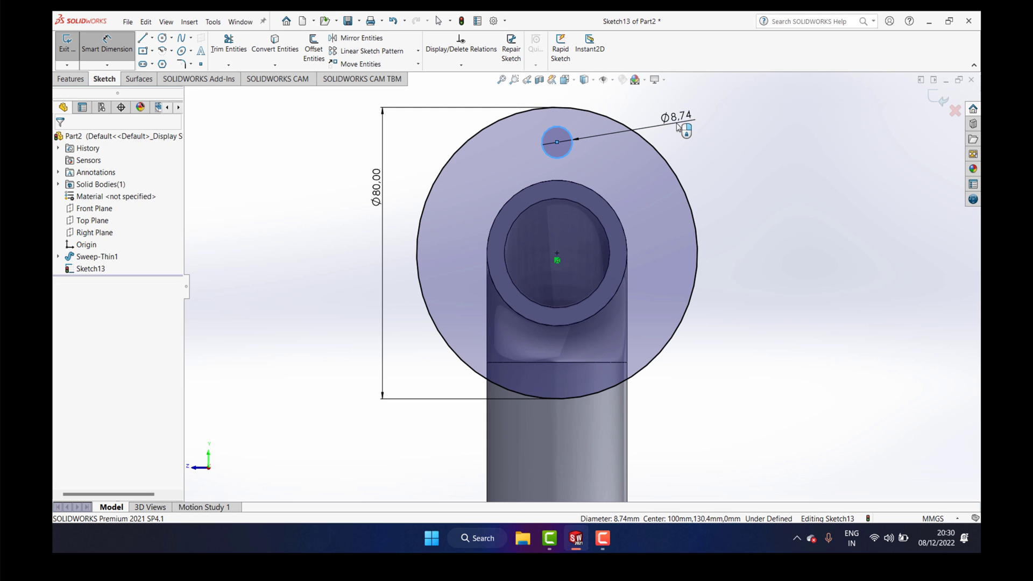
{"action": "left_click", "coordinate": [679, 120]}
{"action": "type", "text": "12"}
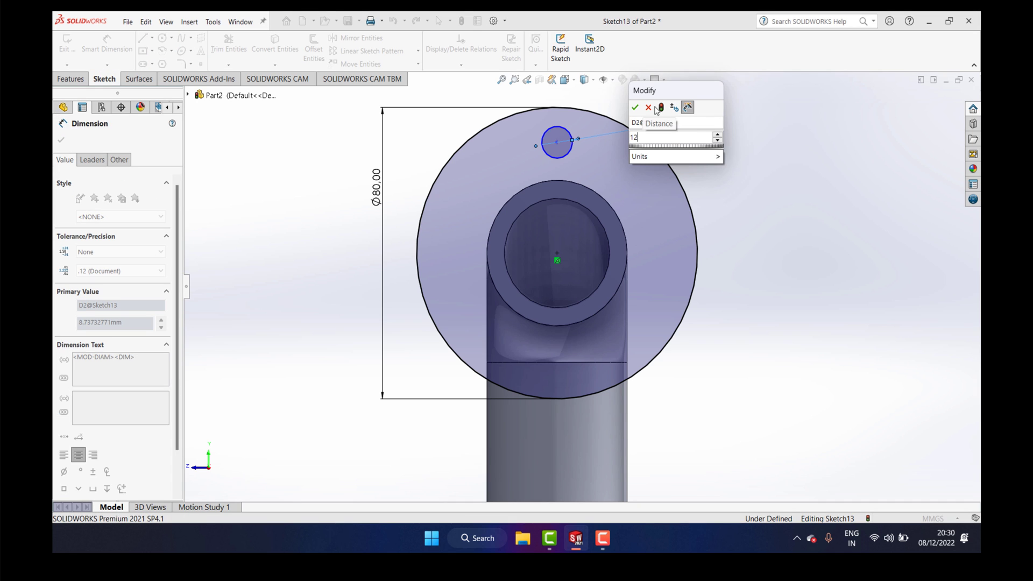
{"action": "left_click", "coordinate": [636, 109]}
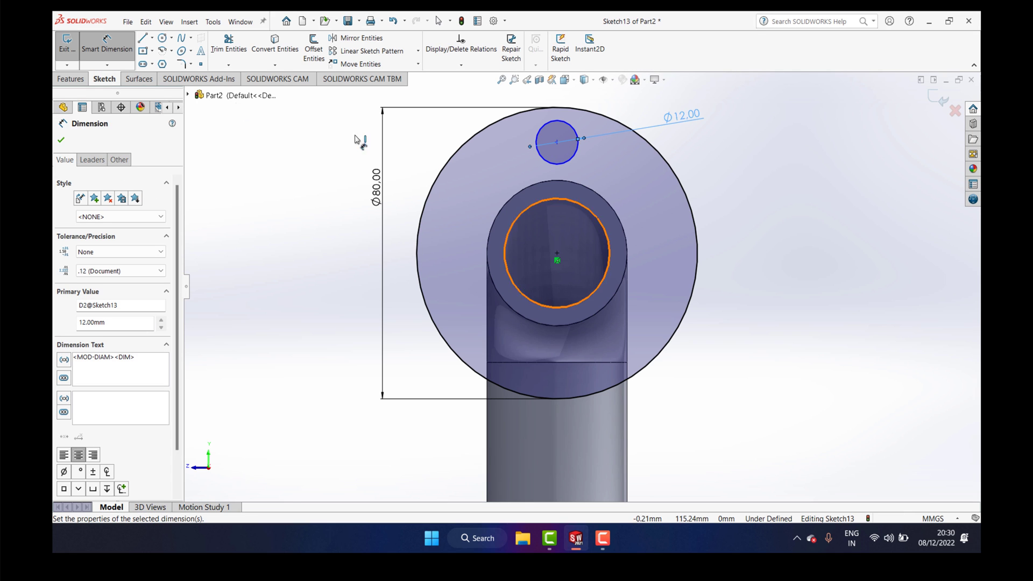
- Dimension the hole centre 30 mm vertically from the pipe centre
{"action": "left_click", "coordinate": [557, 143]}
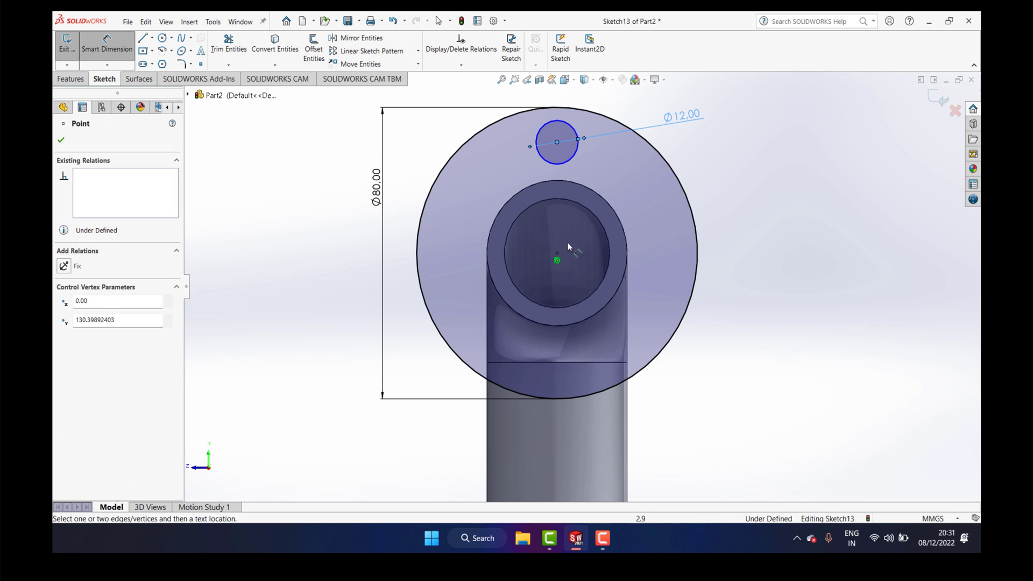
{"action": "left_click", "coordinate": [557, 255]}
{"action": "left_click", "coordinate": [741, 213]}
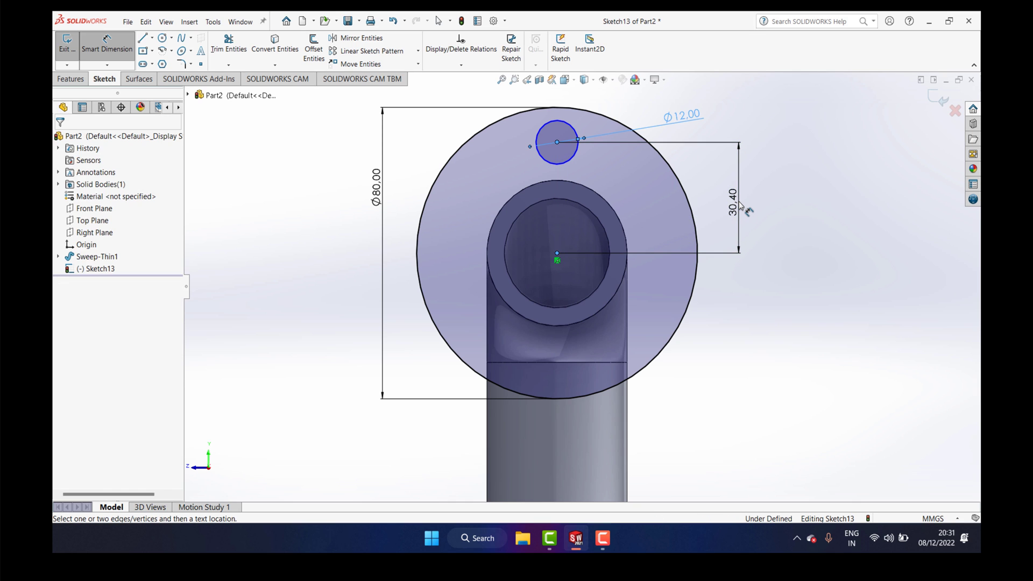
{"action": "type", "text": "30"}
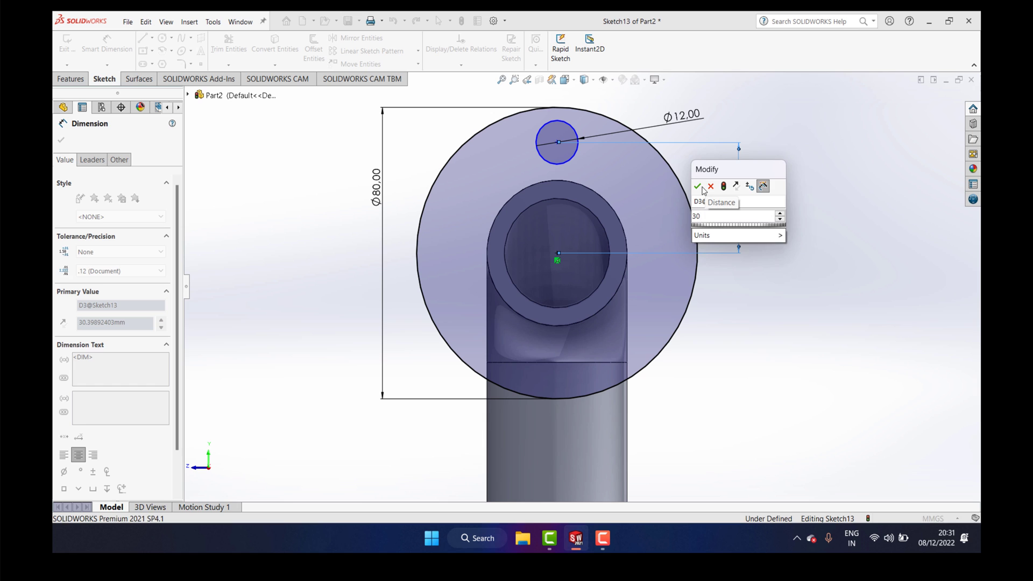
{"action": "left_click", "coordinate": [698, 186]}
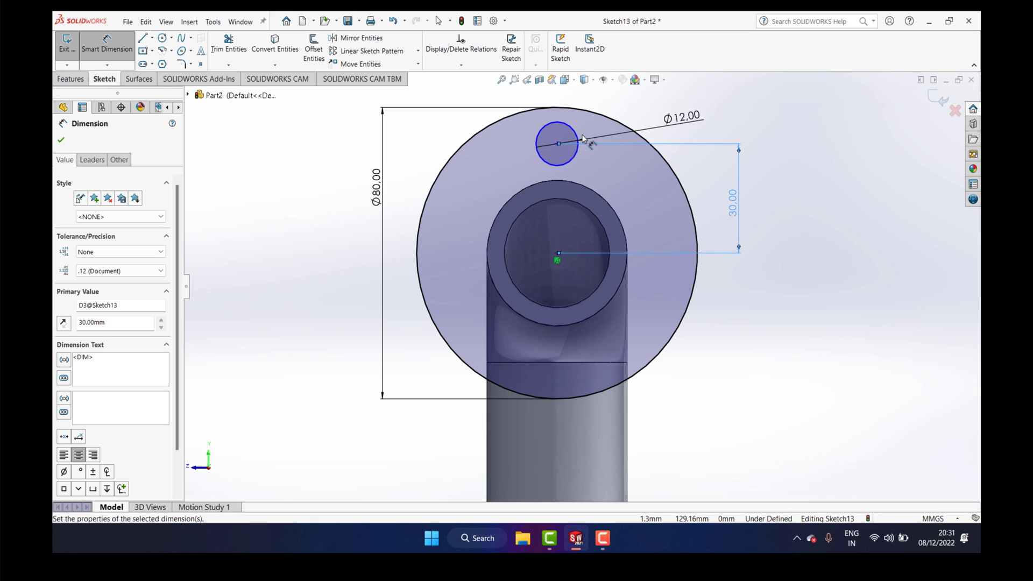
{"action": "left_click", "coordinate": [418, 51]}
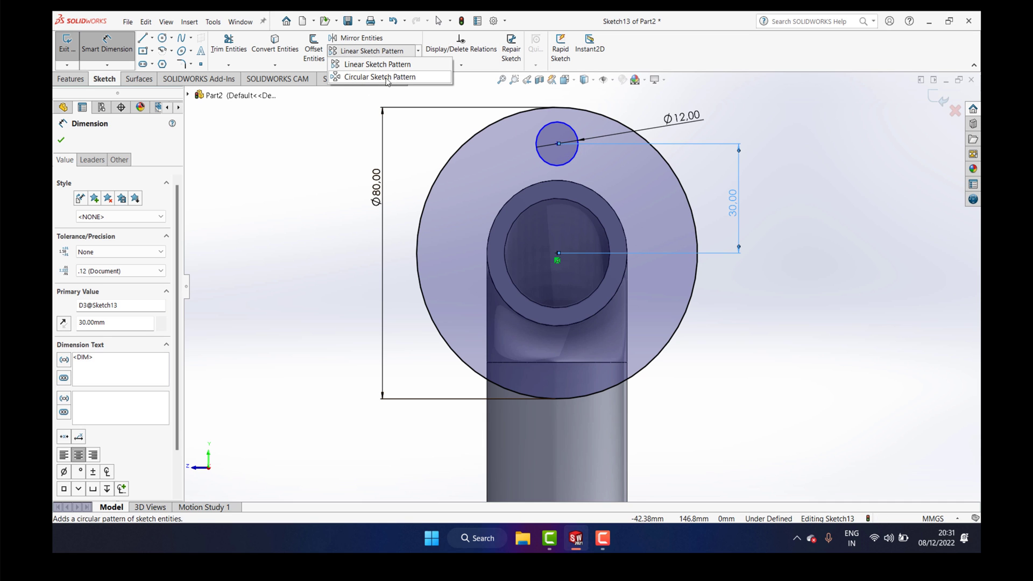
{"action": "left_click", "coordinate": [363, 76]}
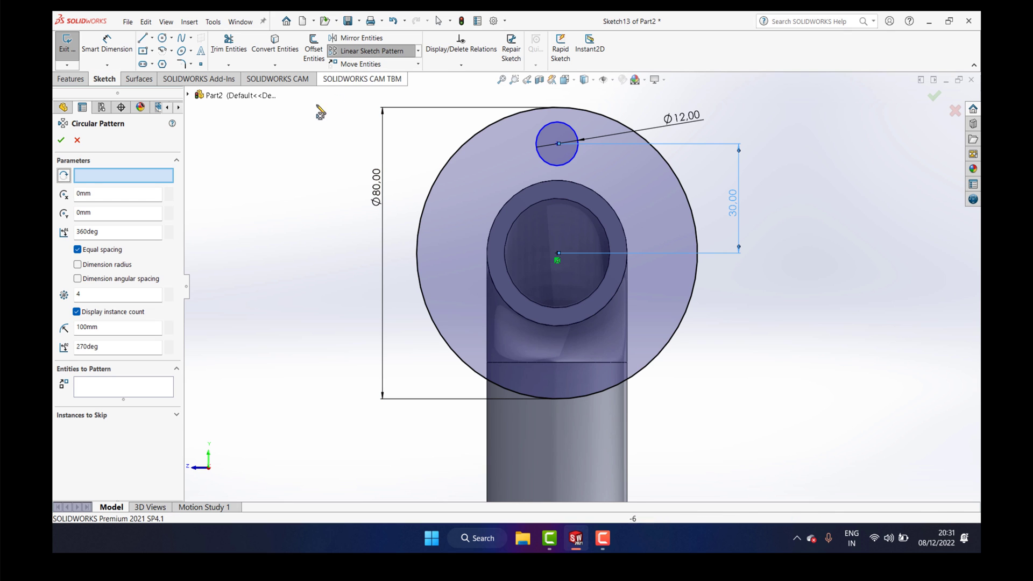
{"action": "left_click", "coordinate": [78, 251]}
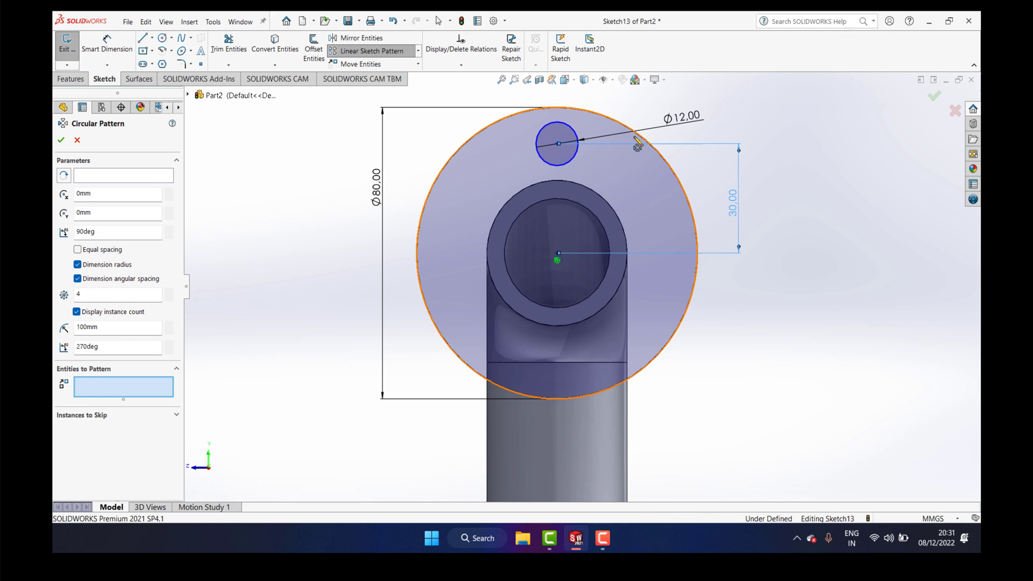
{"action": "left_click", "coordinate": [557, 165]}
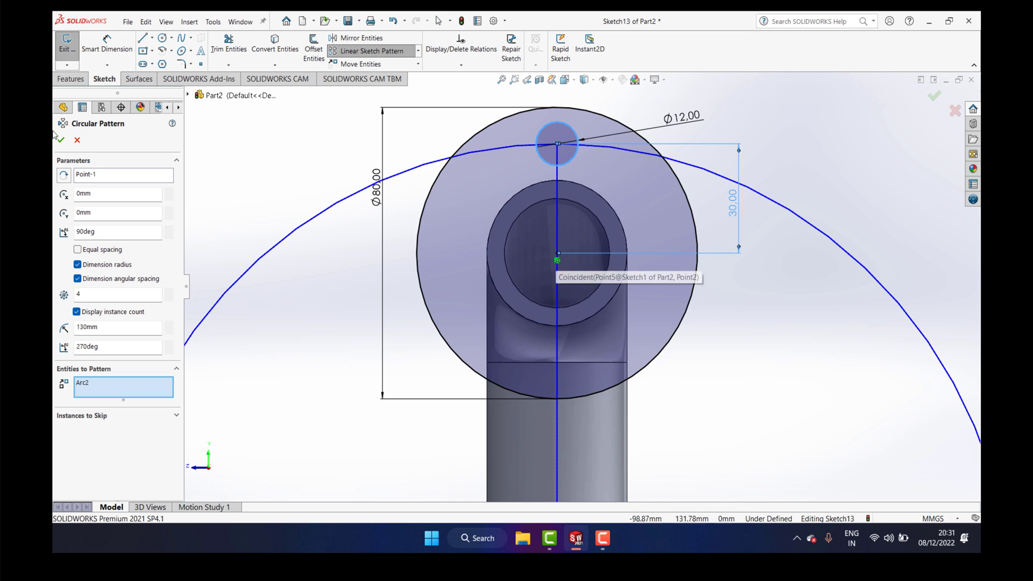
{"action": "left_click", "coordinate": [78, 141]}
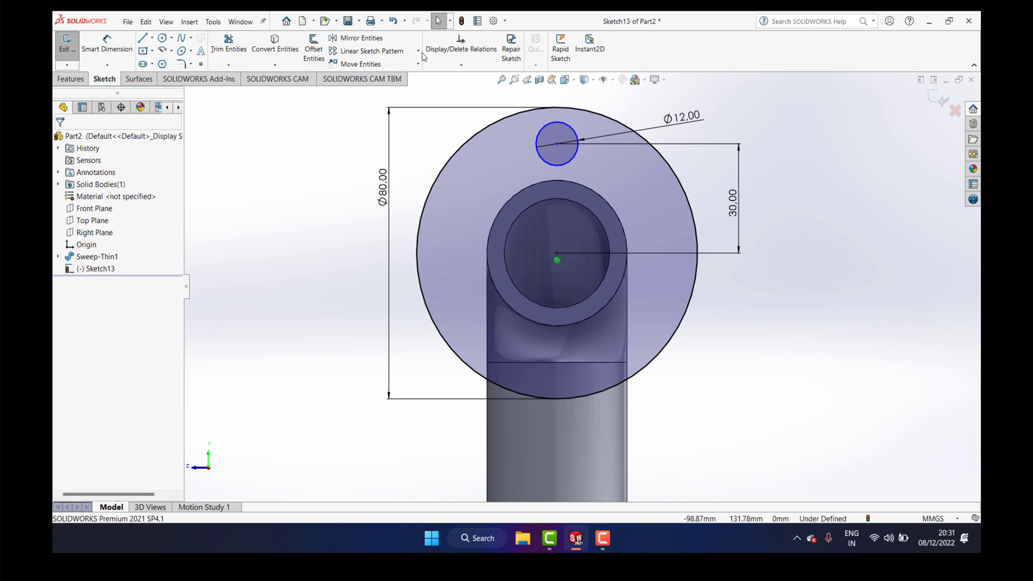
{"action": "left_click", "coordinate": [418, 50]}
{"action": "left_click", "coordinate": [358, 77]}
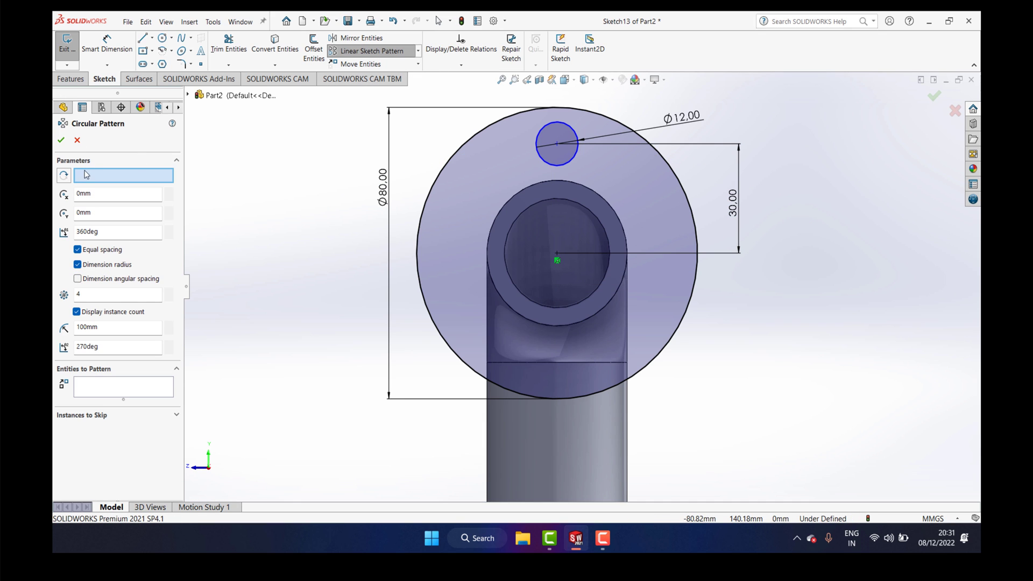
{"action": "left_click", "coordinate": [81, 280]}
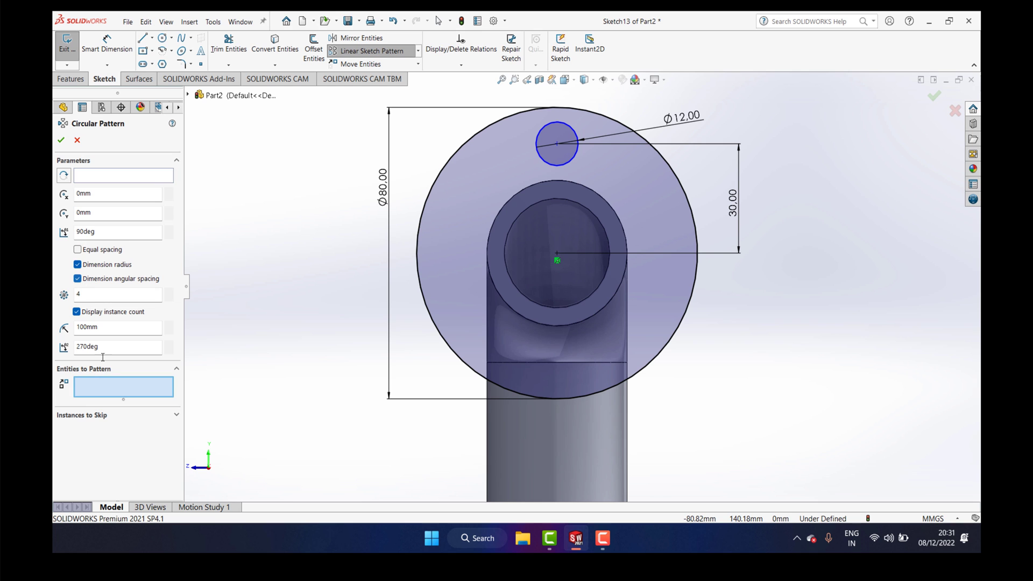
{"action": "left_click", "coordinate": [573, 157]}
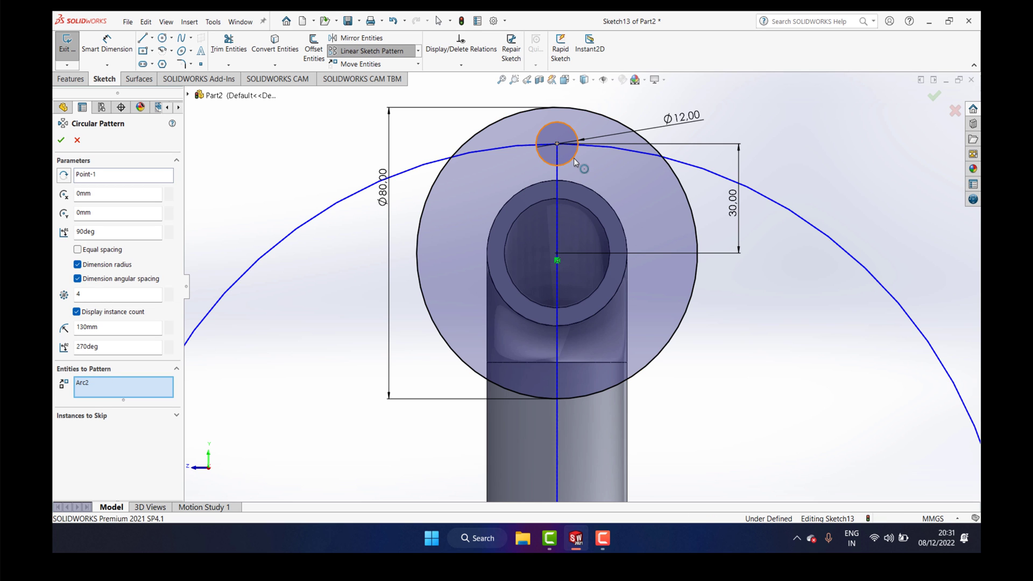
{"action": "key", "text": "z"}
{"action": "key", "text": "z"}
{"action": "key", "text": "shift+z"}
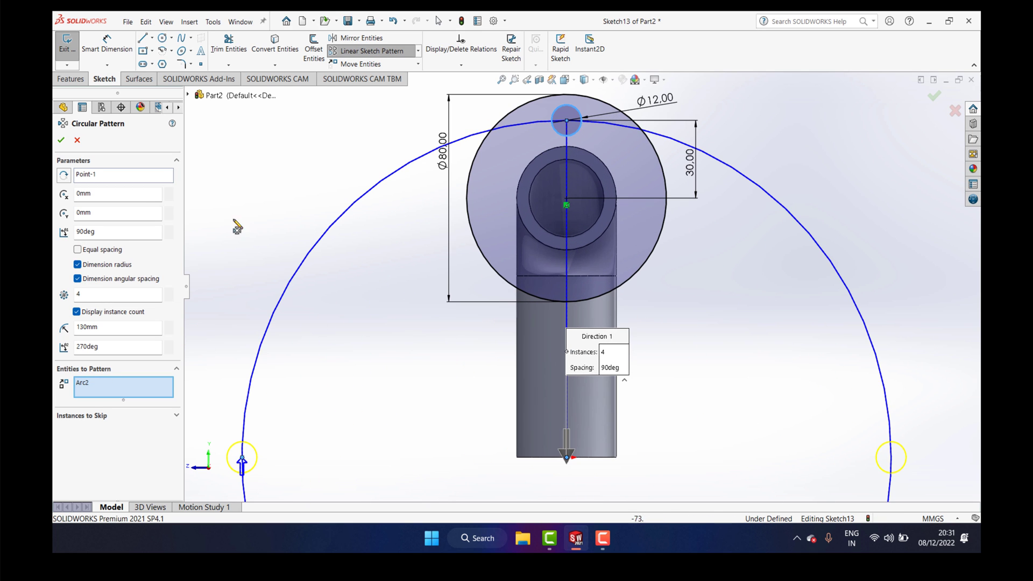
{"action": "left_click", "coordinate": [77, 141]}
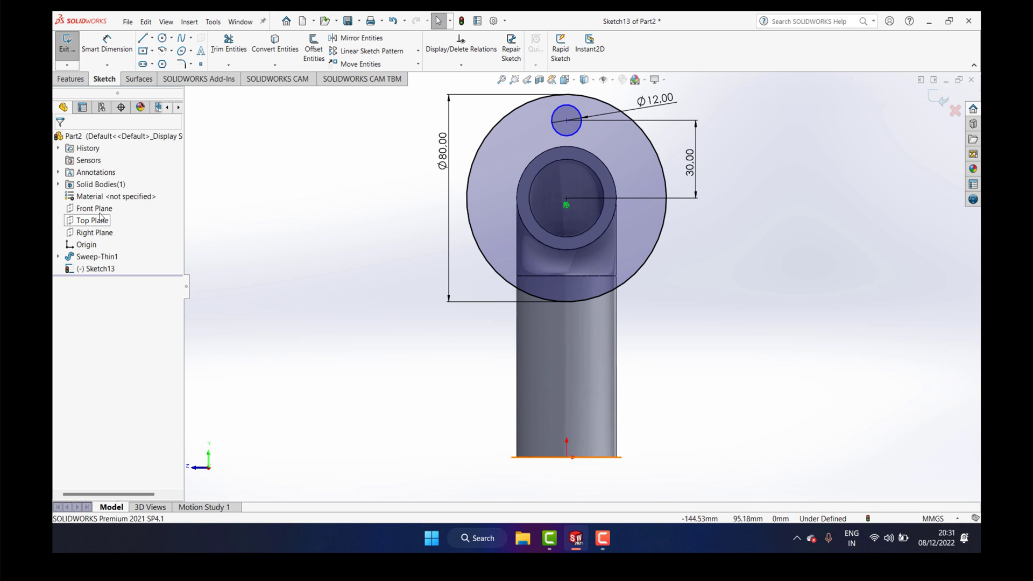
- Set up a circular sketch pattern of the 12 mm hole about the pipe centre at 90° spacing
{"action": "left_click", "coordinate": [418, 65]}
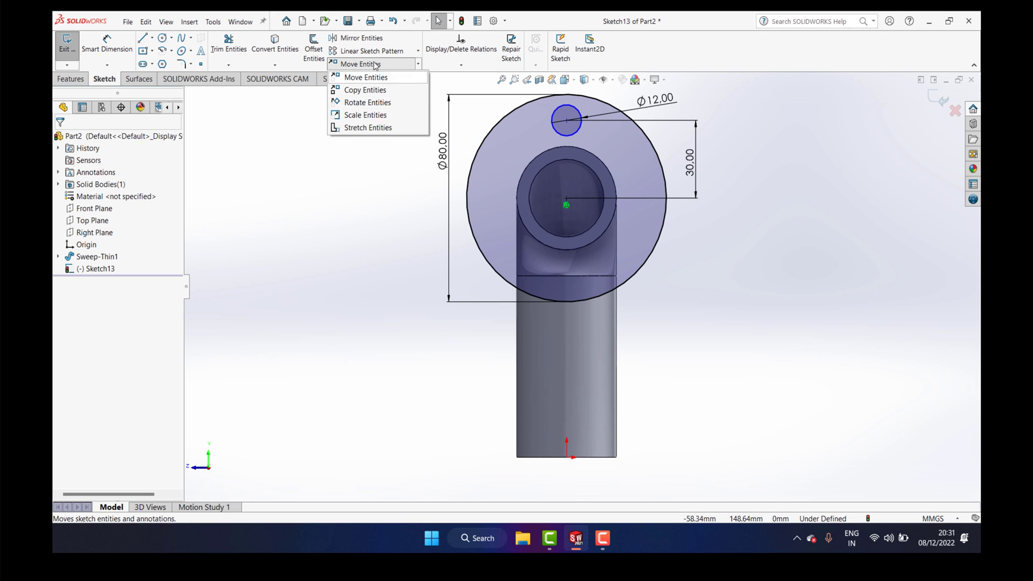
{"action": "left_click", "coordinate": [418, 51]}
{"action": "left_click", "coordinate": [380, 78]}
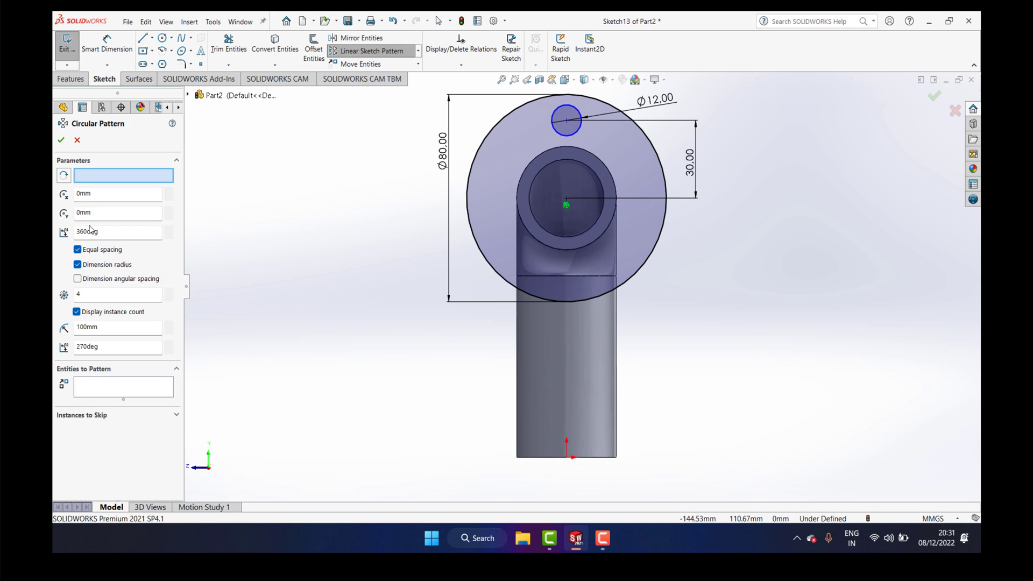
{"action": "left_click", "coordinate": [77, 279]}
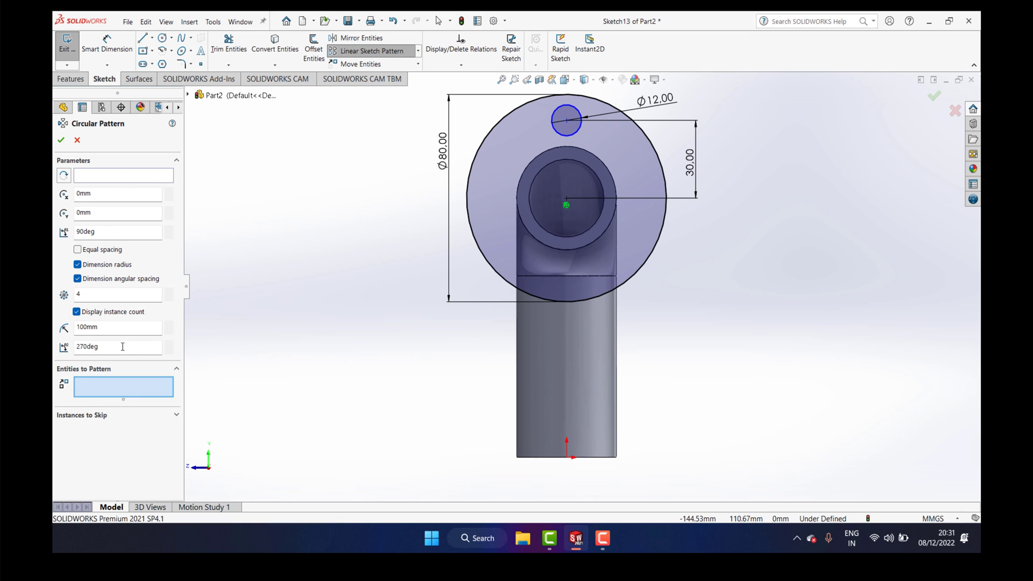
{"action": "left_click", "coordinate": [86, 176]}
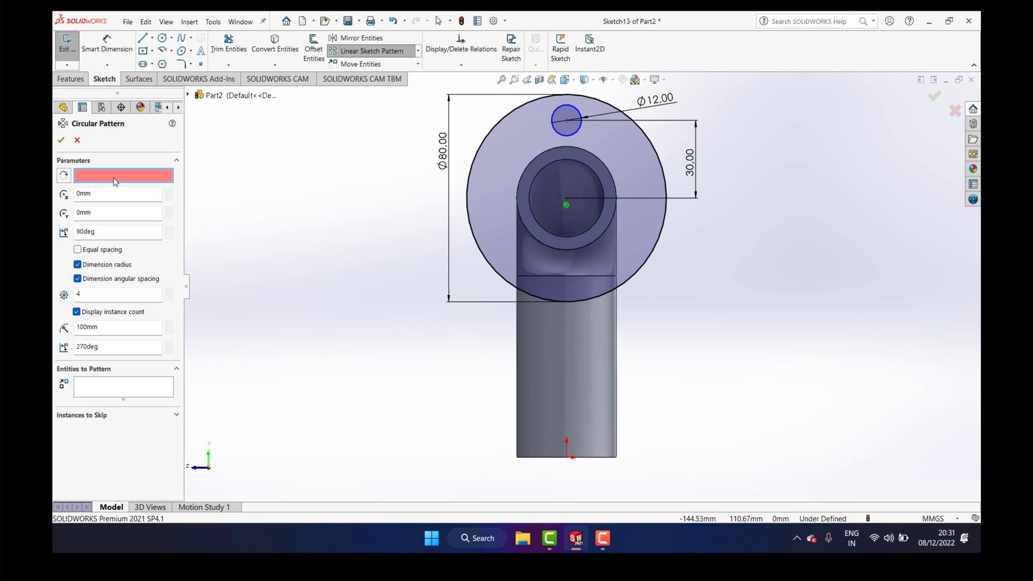
{"action": "left_click", "coordinate": [566, 202]}
{"action": "left_click", "coordinate": [101, 393]}
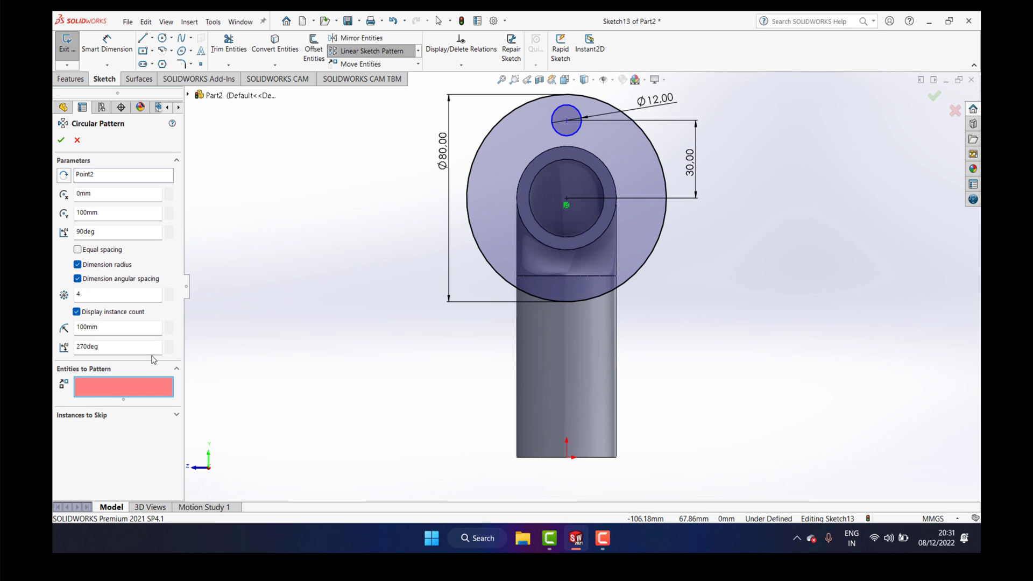
{"action": "left_click", "coordinate": [568, 135]}
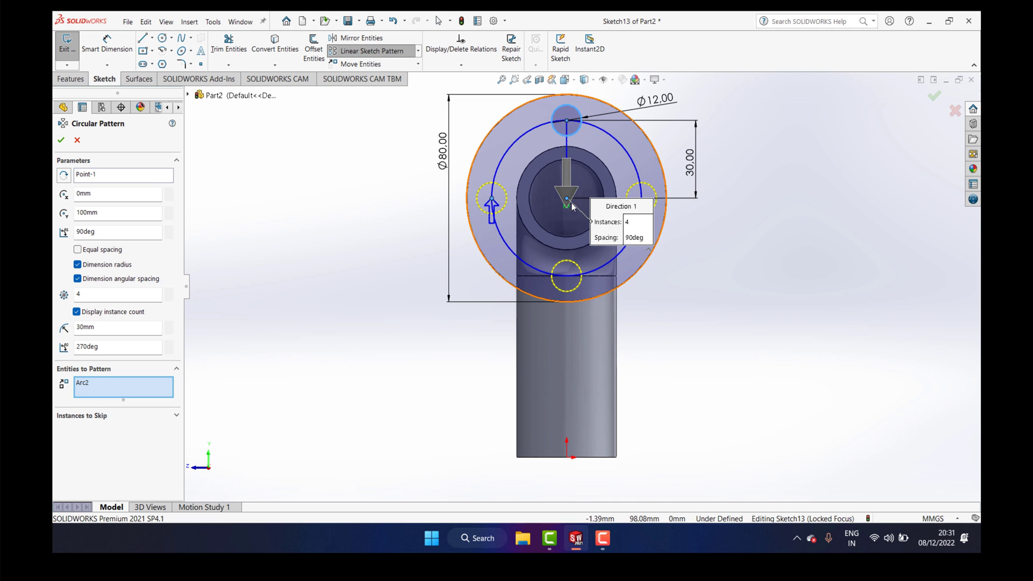
- Confirm the four-hole circular pattern and zoom to fit the whole sketch
{"action": "scroll", "coordinate": [567, 199], "scroll_direction": "down", "scroll_amount": 1}
{"action": "scroll", "coordinate": [567, 199], "scroll_direction": "down", "scroll_amount": 1}
{"action": "left_click", "coordinate": [132, 175]}
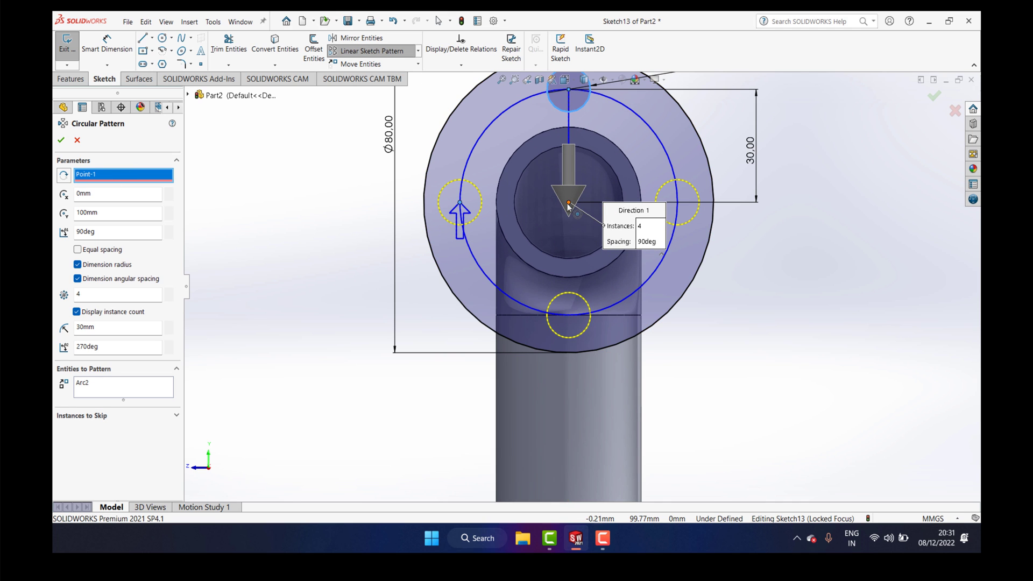
{"action": "left_click", "coordinate": [114, 397]}
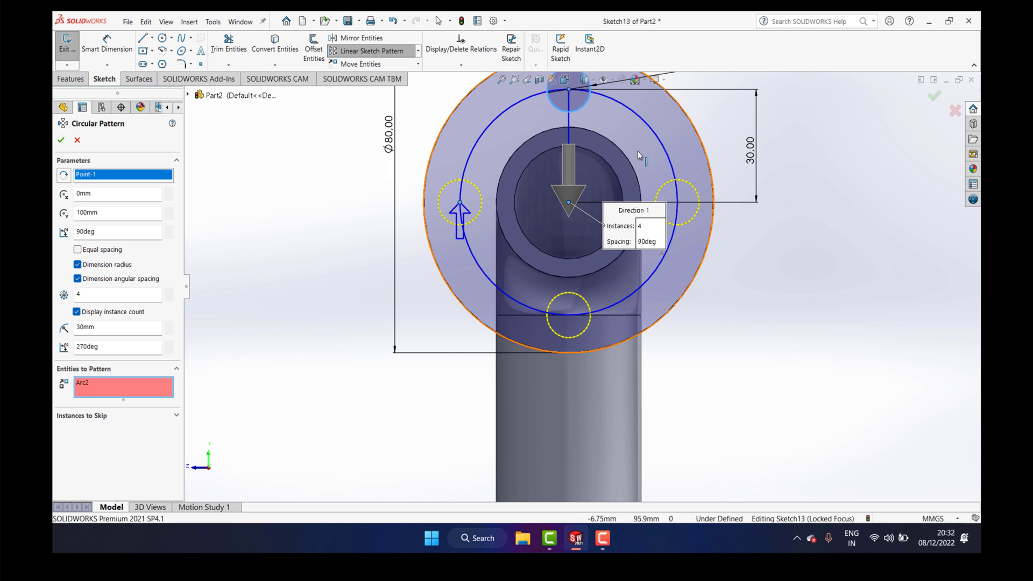
{"action": "left_click", "coordinate": [60, 140]}
{"action": "scroll", "coordinate": [581, 290], "scroll_direction": "up", "scroll_amount": 3}
{"action": "scroll", "coordinate": [589, 162], "scroll_direction": "down", "scroll_amount": 2}
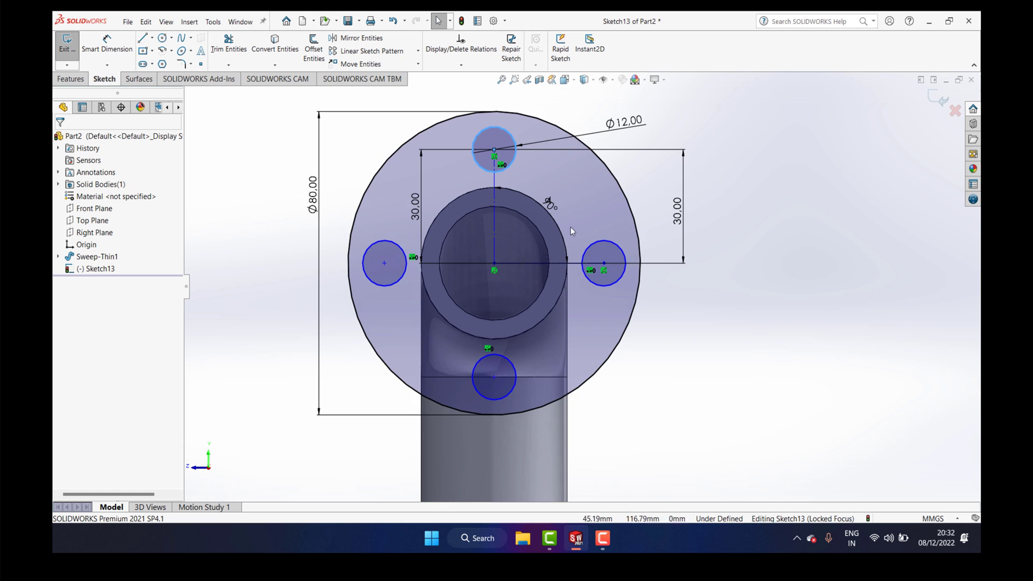
{"action": "key", "text": "z"}
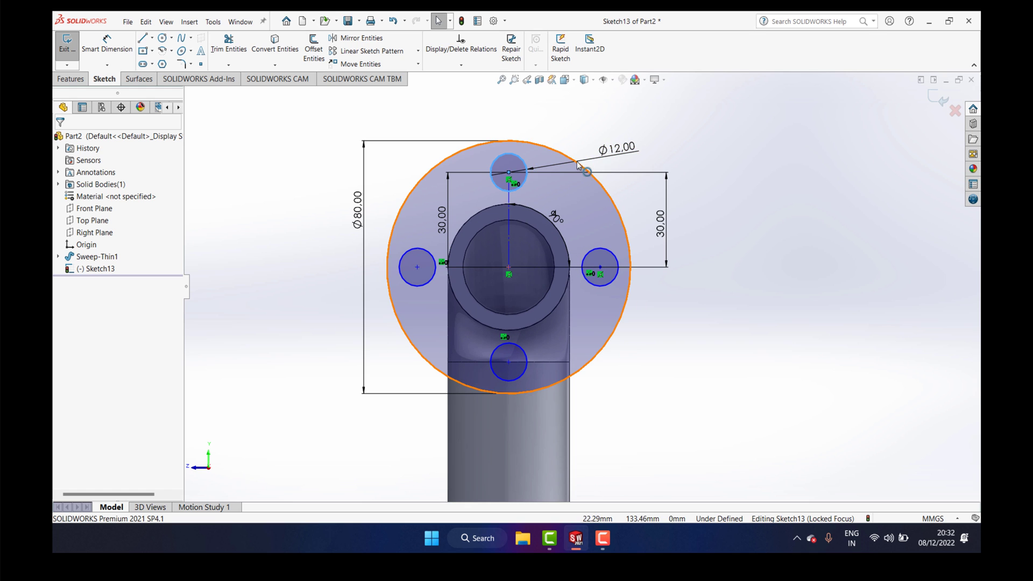
{"action": "left_click", "coordinate": [69, 84]}
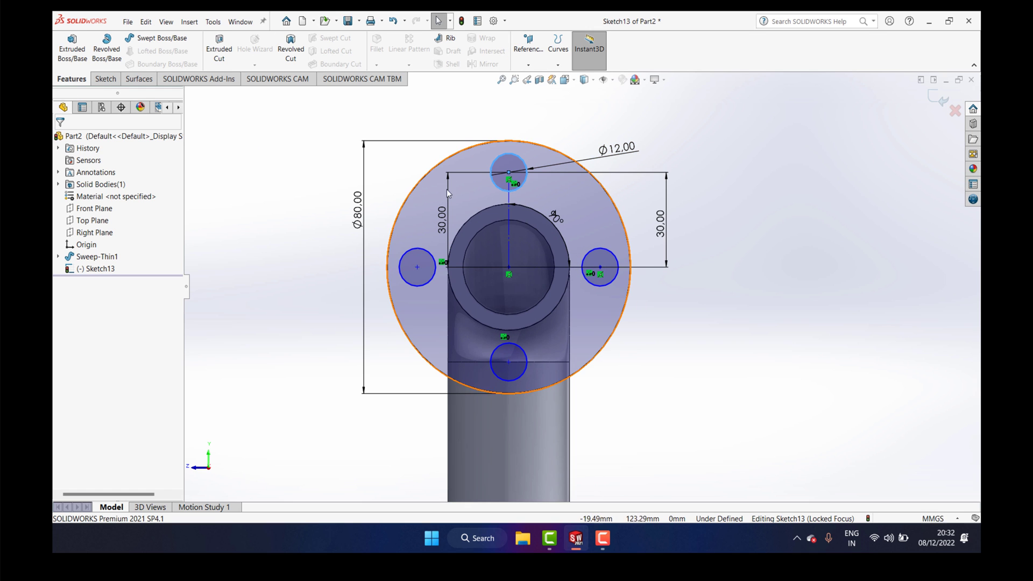
{"action": "left_click", "coordinate": [104, 81]}
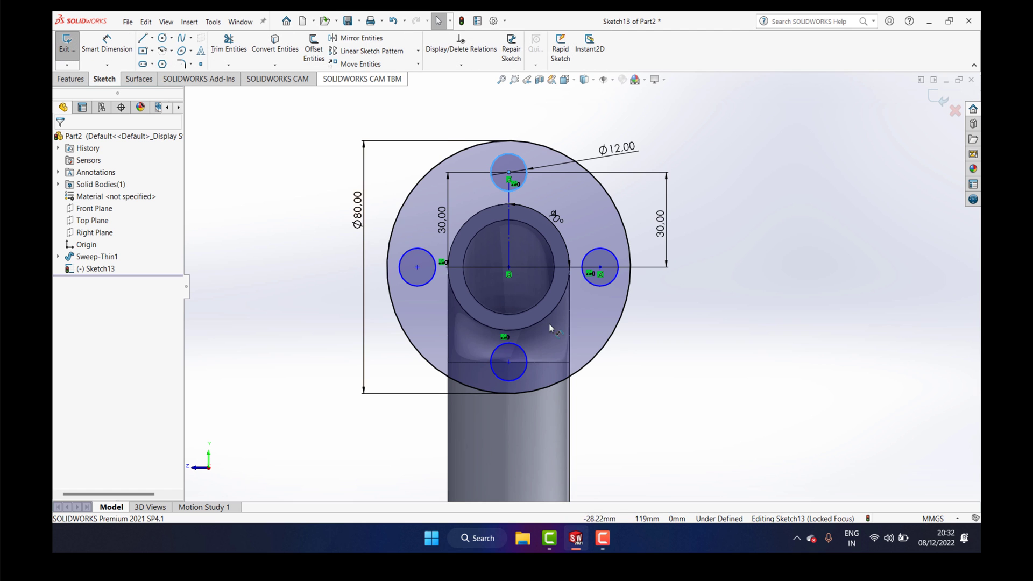
{"action": "scroll", "coordinate": [559, 317], "scroll_direction": "down", "scroll_amount": 1}
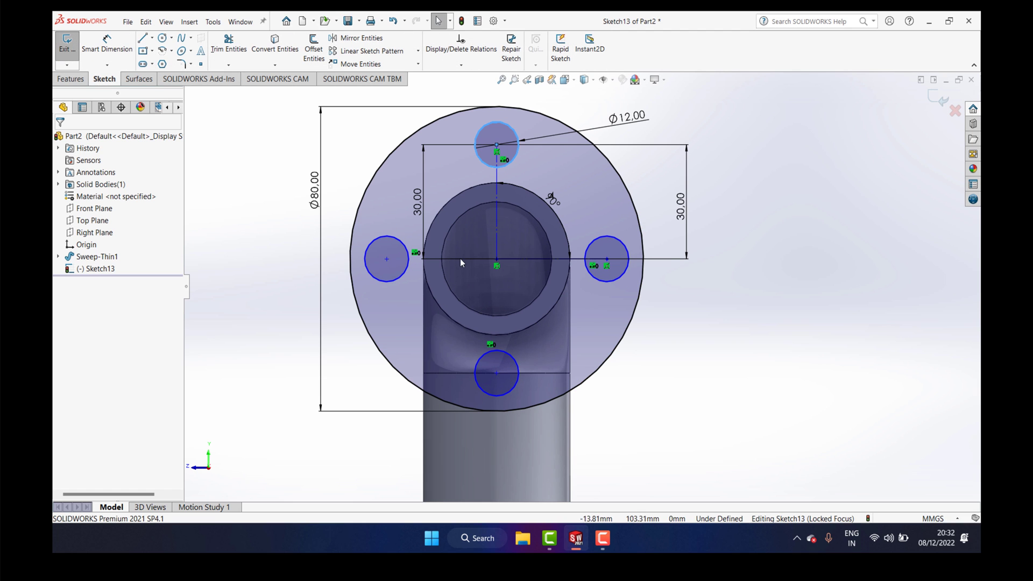
- Convert the pipe's inner circular edge into the flange sketch
{"action": "left_click", "coordinate": [271, 51]}
{"action": "left_click", "coordinate": [462, 217]}
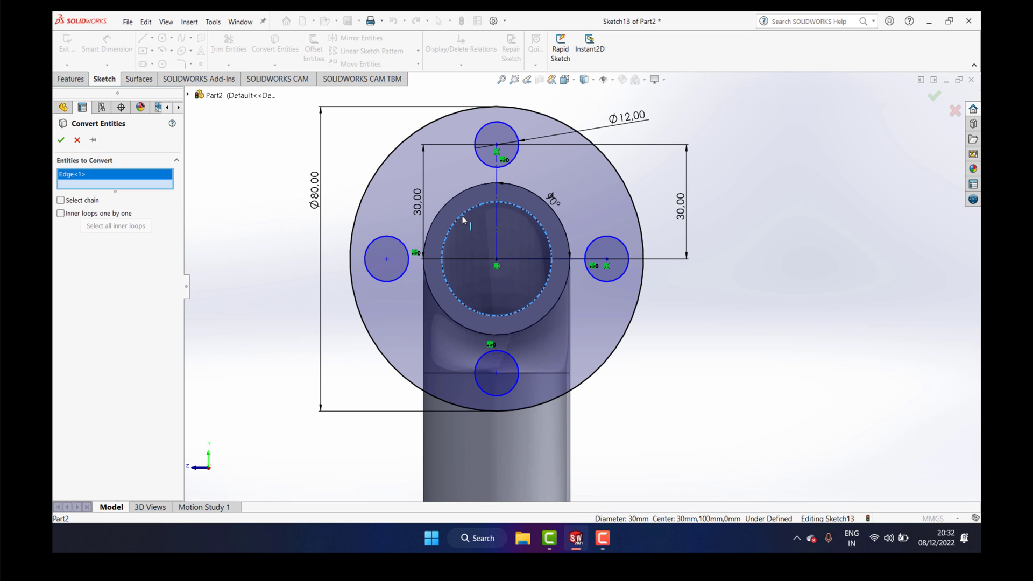
{"action": "left_click", "coordinate": [61, 140]}
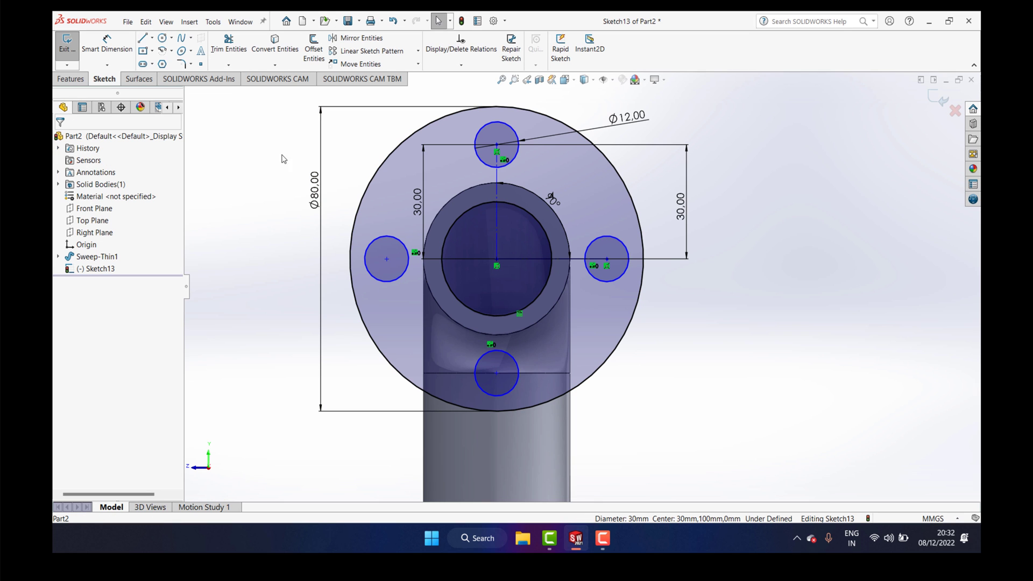
- Extrude the flange sketch 10 mm Blind into a solid flange with bolt holes
{"action": "left_click", "coordinate": [72, 81]}
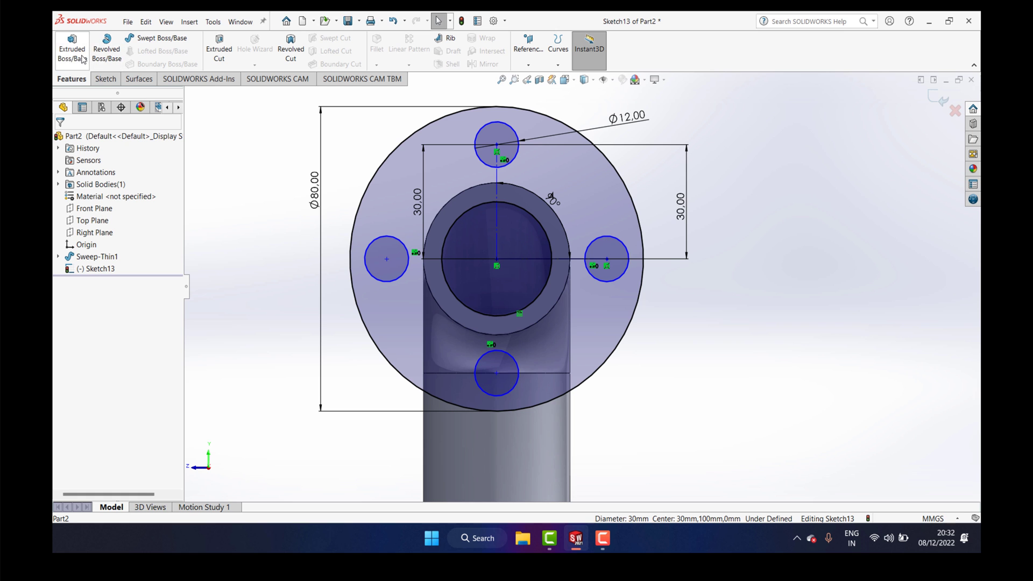
{"action": "left_click", "coordinate": [74, 54]}
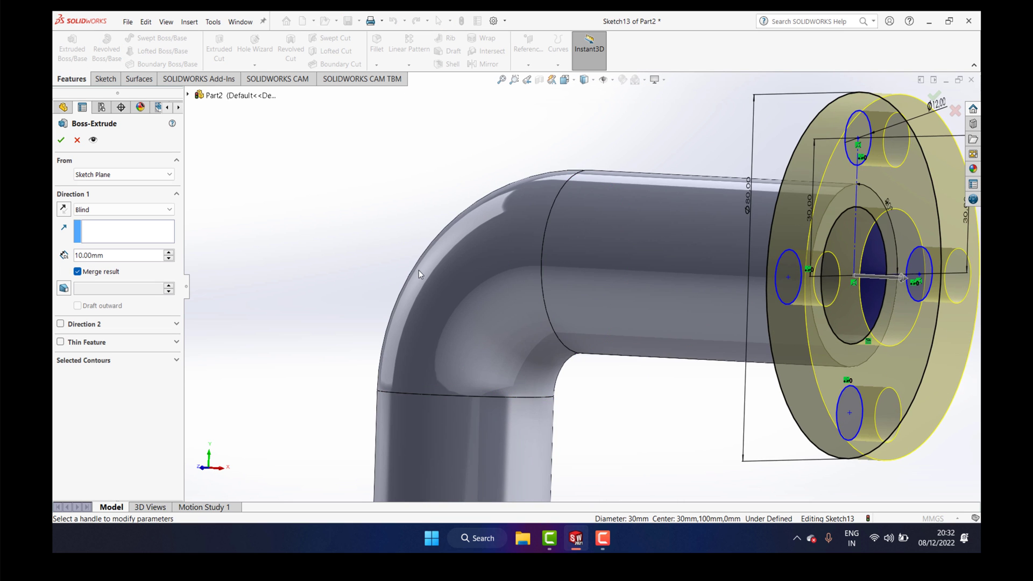
{"action": "scroll", "coordinate": [774, 269], "scroll_direction": "down", "scroll_amount": 1}
{"action": "scroll", "coordinate": [772, 251], "scroll_direction": "down", "scroll_amount": 2}
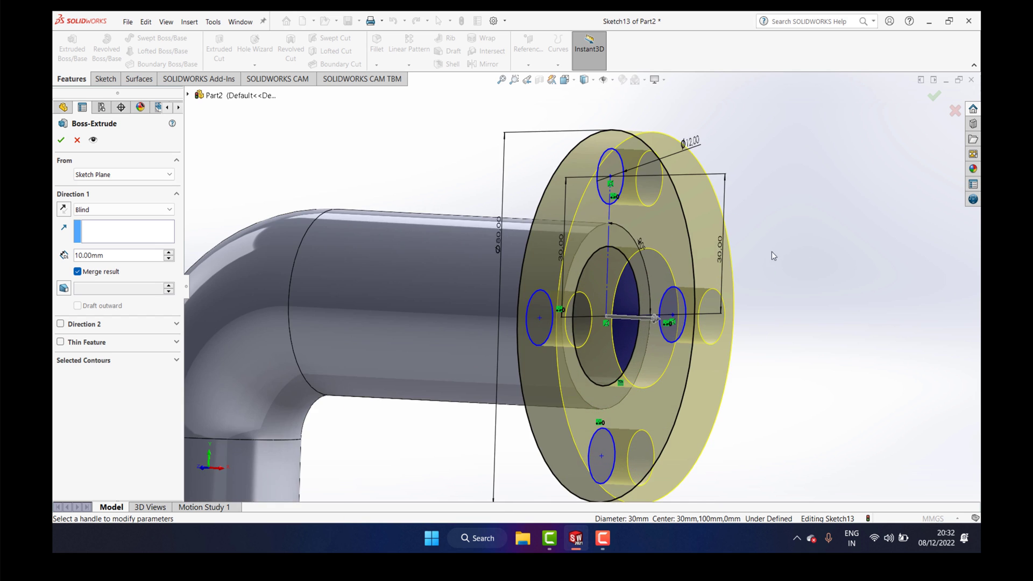
{"action": "scroll", "coordinate": [587, 289], "scroll_direction": "up", "scroll_amount": 2}
{"action": "scroll", "coordinate": [576, 302], "scroll_direction": "down", "scroll_amount": 3}
{"action": "scroll", "coordinate": [545, 268], "scroll_direction": "up", "scroll_amount": 1}
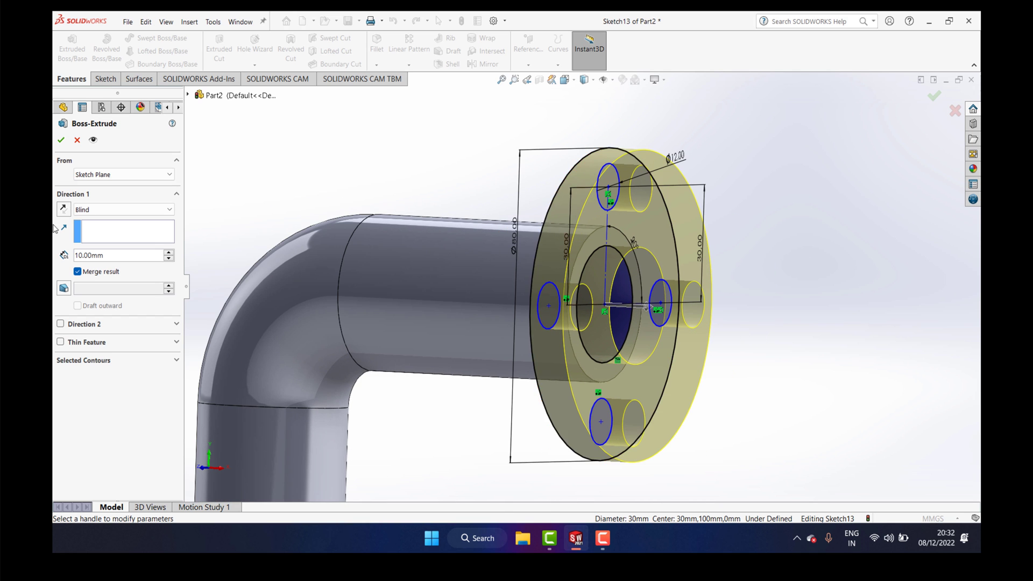
{"action": "left_click", "coordinate": [61, 140]}
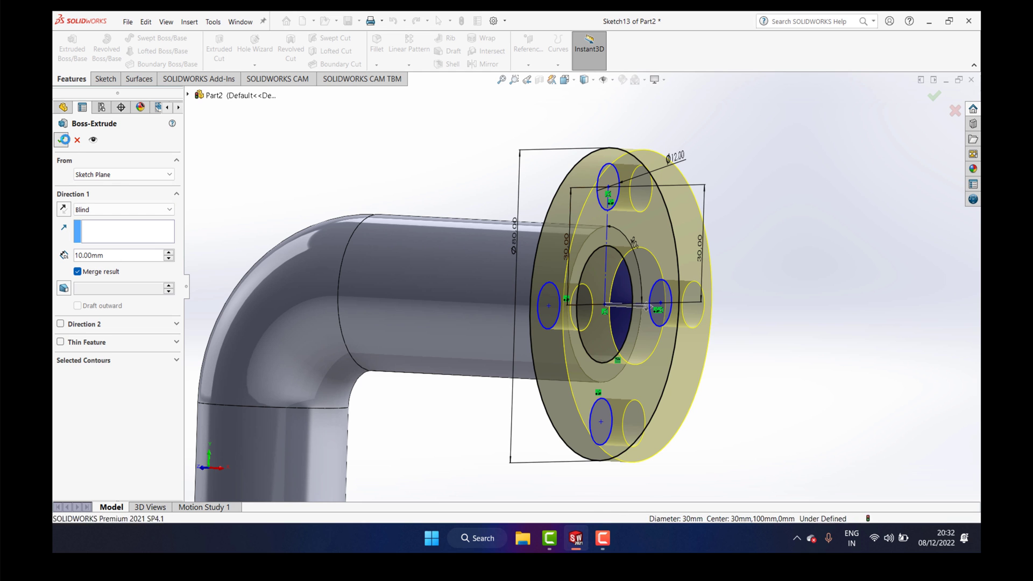
- Orbit to the pipe's other open end, select its face and view it normal to
{"action": "scroll", "coordinate": [587, 199], "scroll_direction": "up", "scroll_amount": 3}
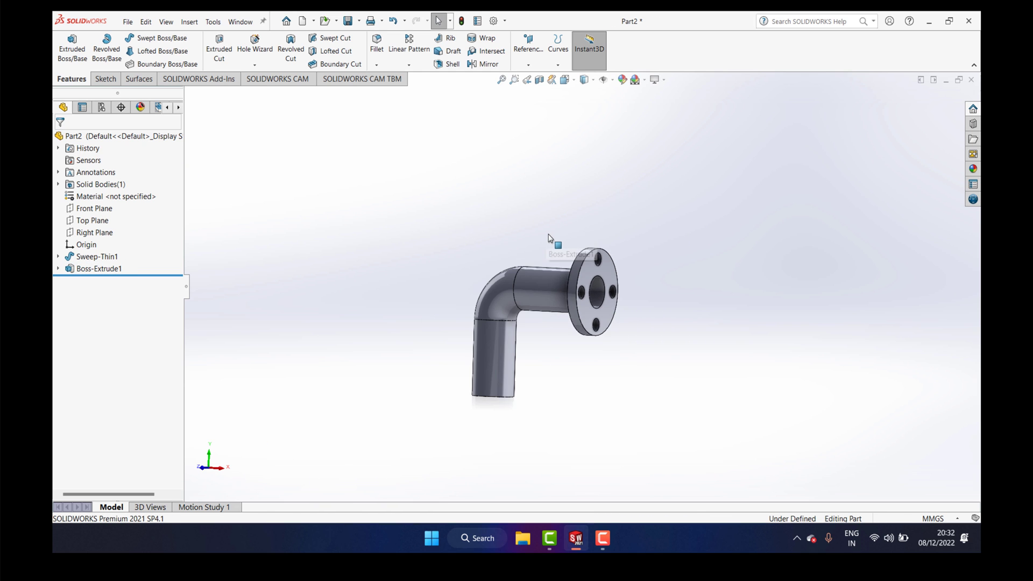
{"action": "scroll", "coordinate": [514, 417], "scroll_direction": "down", "scroll_amount": 2}
{"action": "mouse_move", "coordinate": [546, 295]}
{"action": "middle_mouse_down"}
{"action": "mouse_move", "coordinate": [617, 302]}
{"action": "mouse_move", "coordinate": [581, 281]}
{"action": "mouse_move", "coordinate": [570, 332]}
{"action": "mouse_move", "coordinate": [602, 245]}
{"action": "mouse_move", "coordinate": [614, 139]}
{"action": "mouse_move", "coordinate": [640, 202]}
{"action": "middle_mouse_up"}
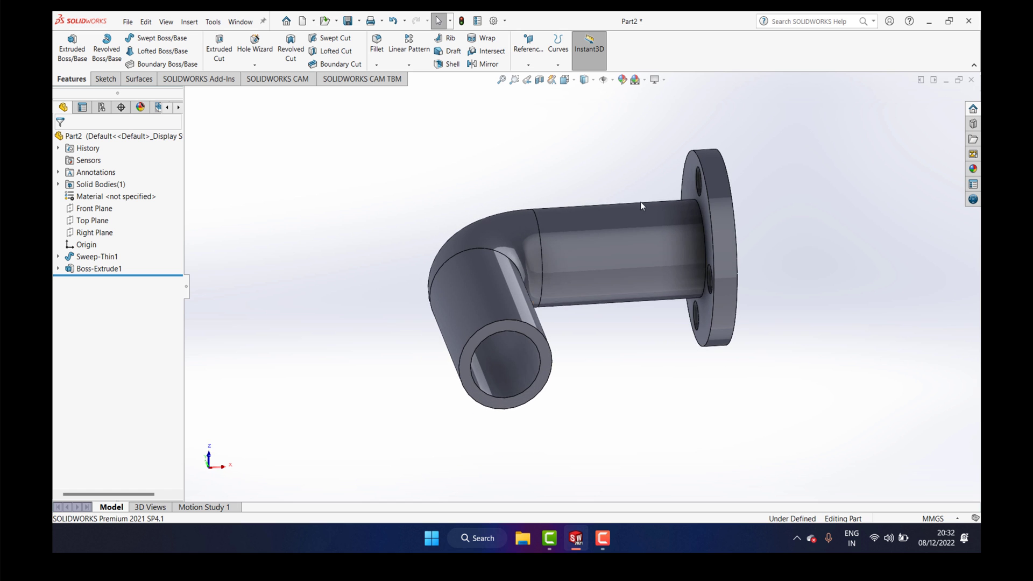
{"action": "scroll", "coordinate": [599, 329], "scroll_direction": "down", "scroll_amount": 3}
{"action": "left_click", "coordinate": [530, 343]}
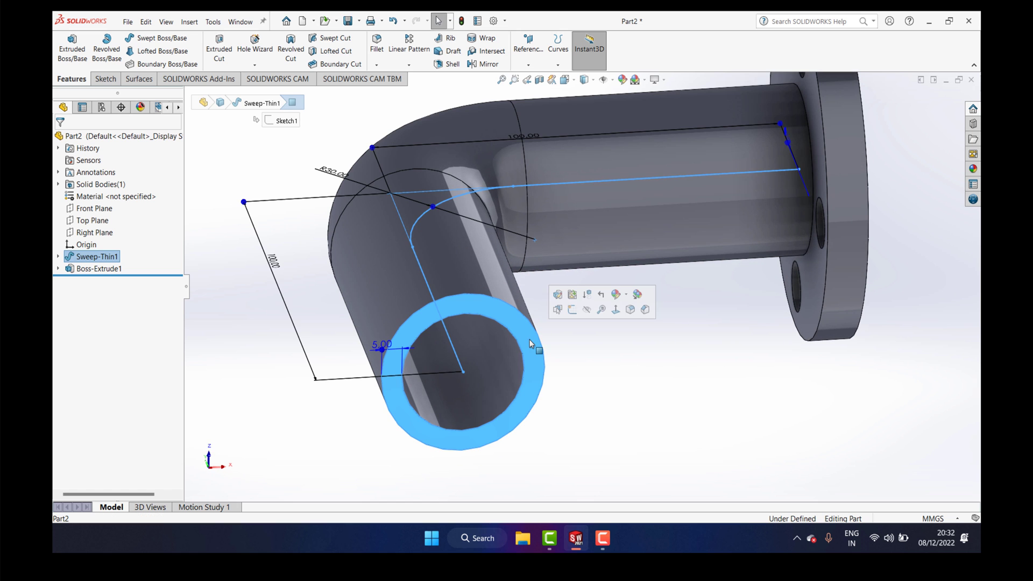
{"action": "left_click", "coordinate": [611, 311]}
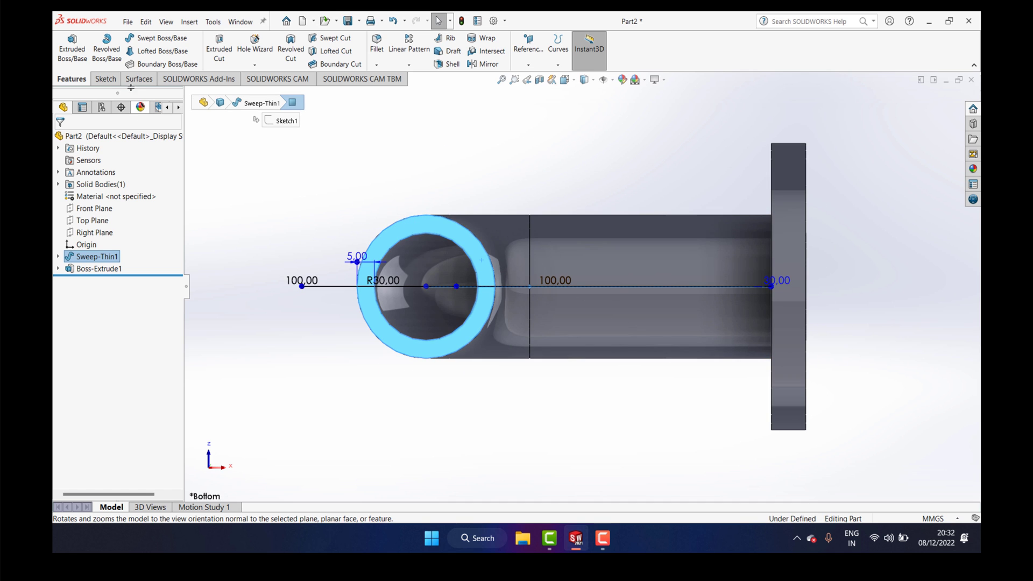
{"action": "left_click", "coordinate": [113, 79]}
- Sketch a circle at the pipe centre and dimension it to Ø80 mm
{"action": "left_click", "coordinate": [162, 39]}
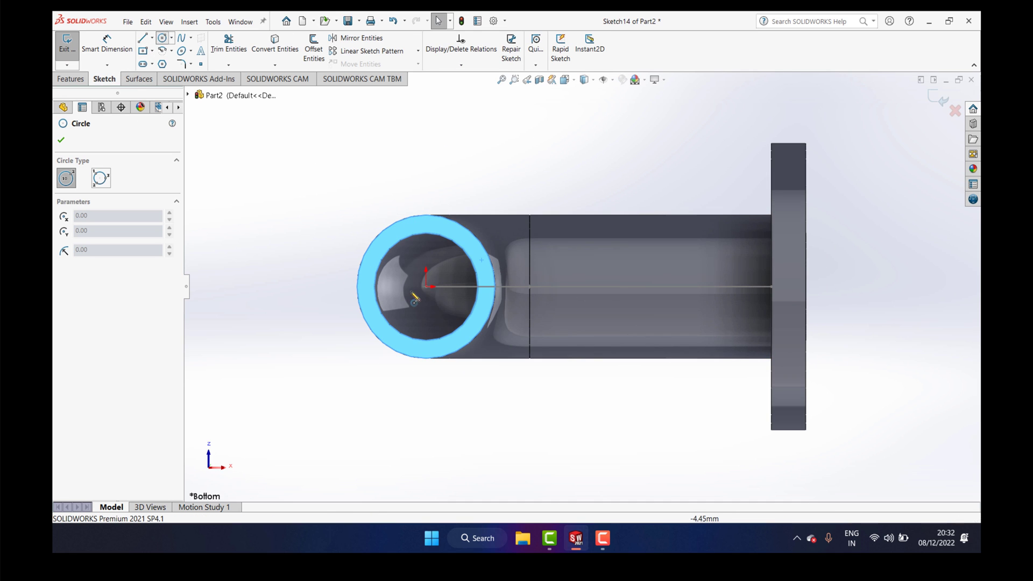
{"action": "left_click", "coordinate": [426, 287]}
{"action": "left_click", "coordinate": [426, 142]}
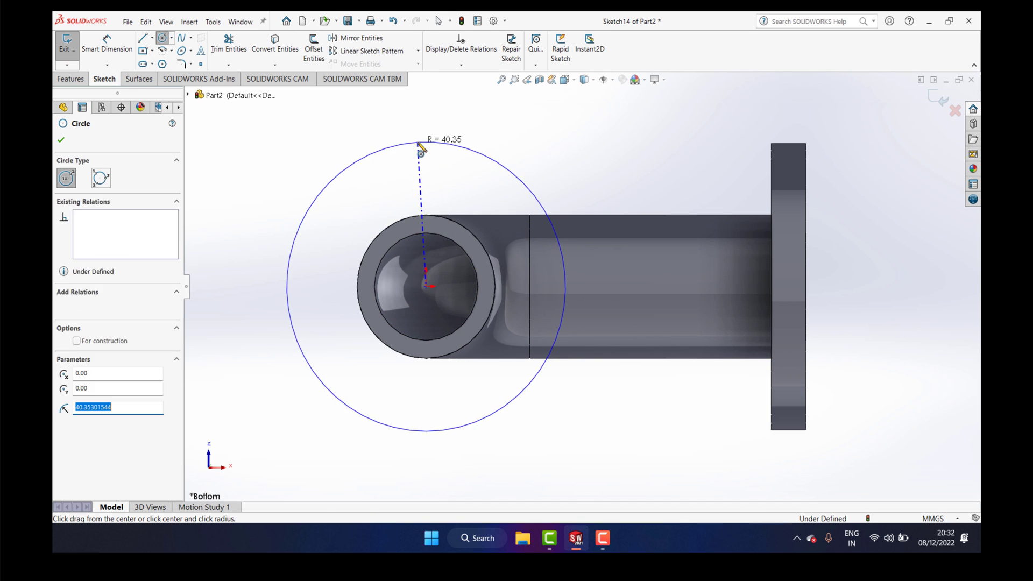
{"action": "key", "text": "Escape"}
{"action": "left_click", "coordinate": [107, 44]}
{"action": "left_click", "coordinate": [326, 186]}
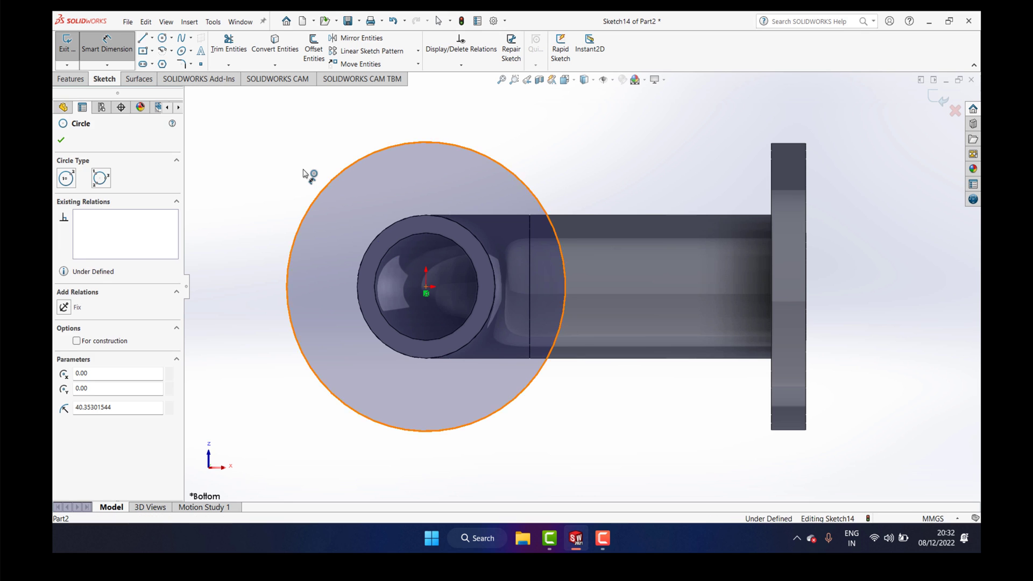
{"action": "left_click", "coordinate": [300, 168]}
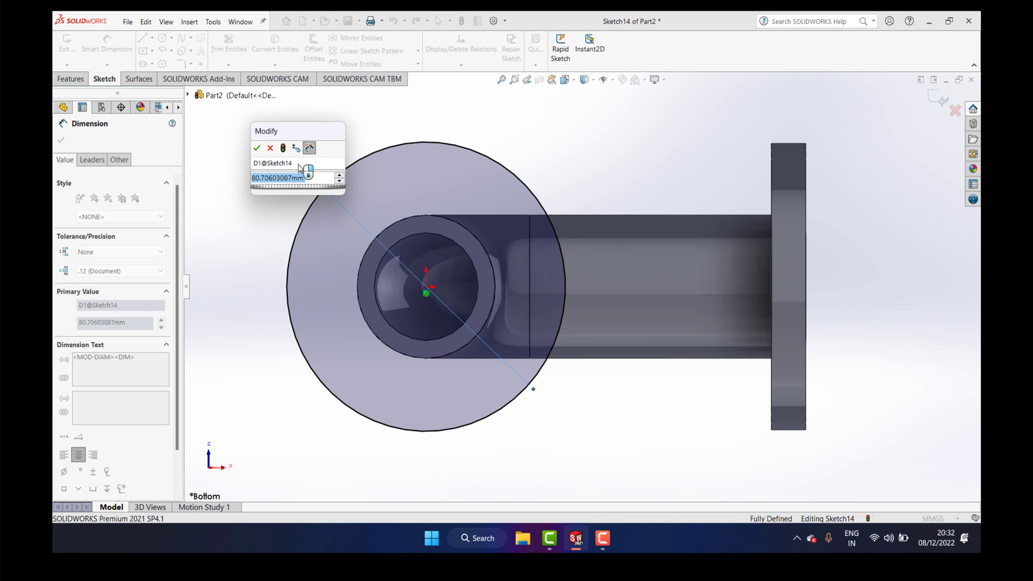
{"action": "type", "text": "80"}
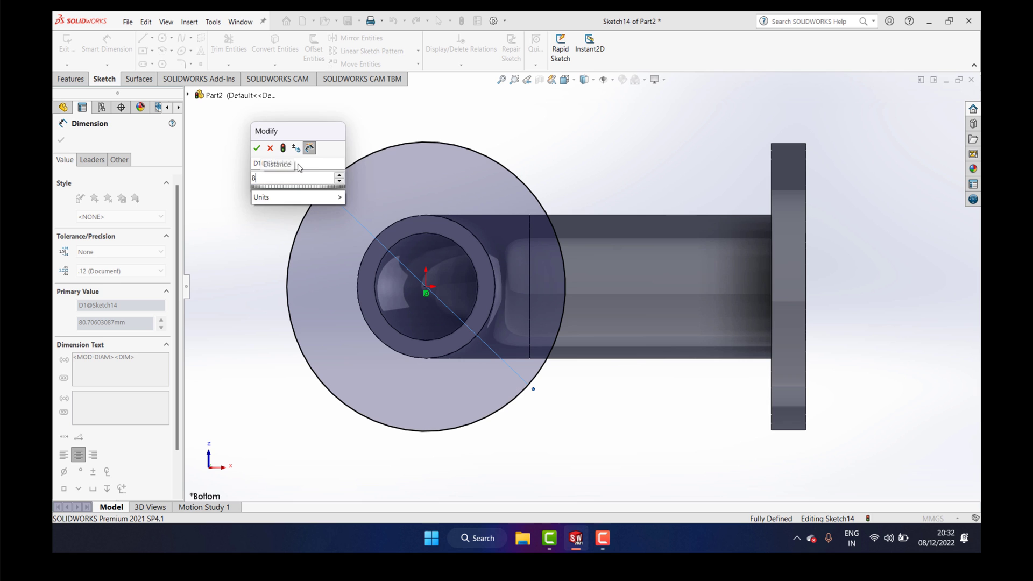
{"action": "left_click", "coordinate": [256, 148]}
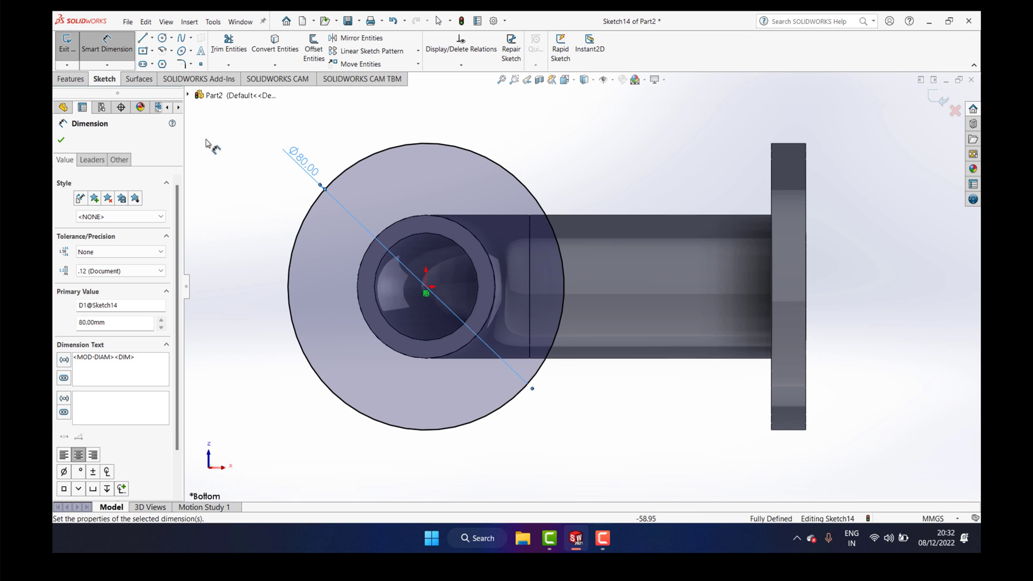
- Draw a small bolt-hole circle above centre and dimension it Ø12 mm
{"action": "left_click", "coordinate": [161, 37]}
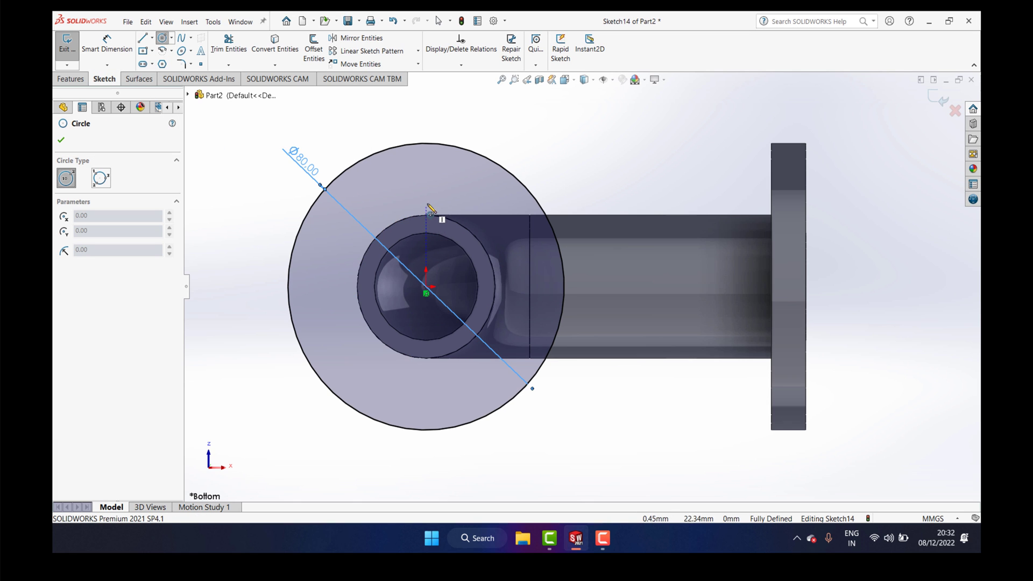
{"action": "left_click", "coordinate": [426, 174]}
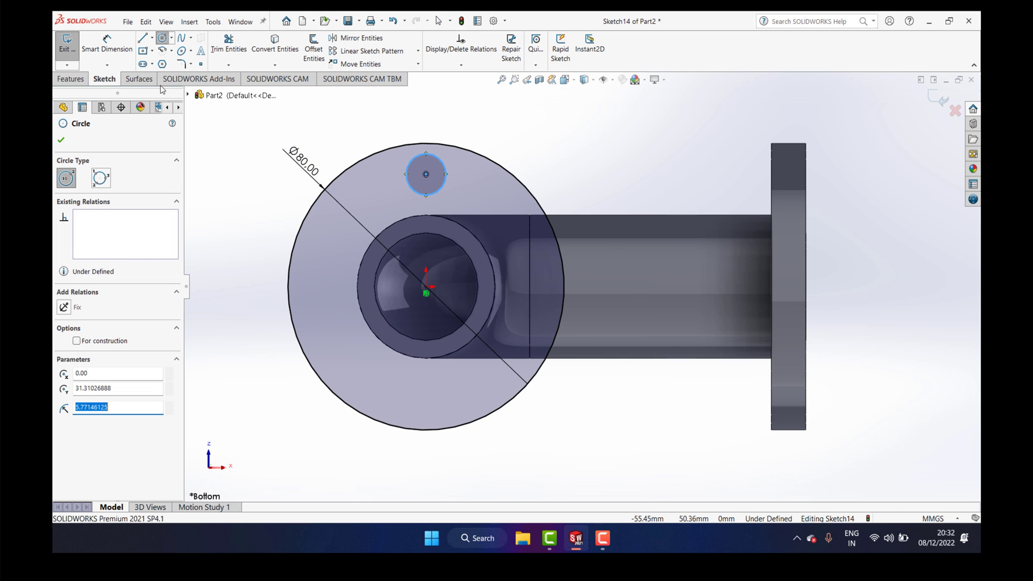
{"action": "left_click", "coordinate": [112, 46]}
{"action": "left_click", "coordinate": [439, 160]}
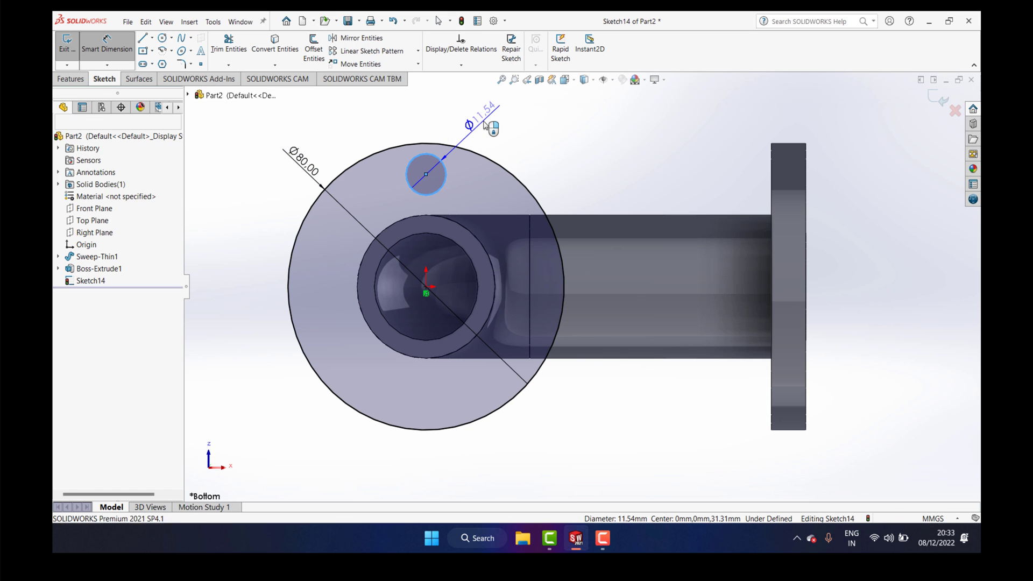
{"action": "left_click", "coordinate": [474, 115]}
{"action": "type", "text": "12"}
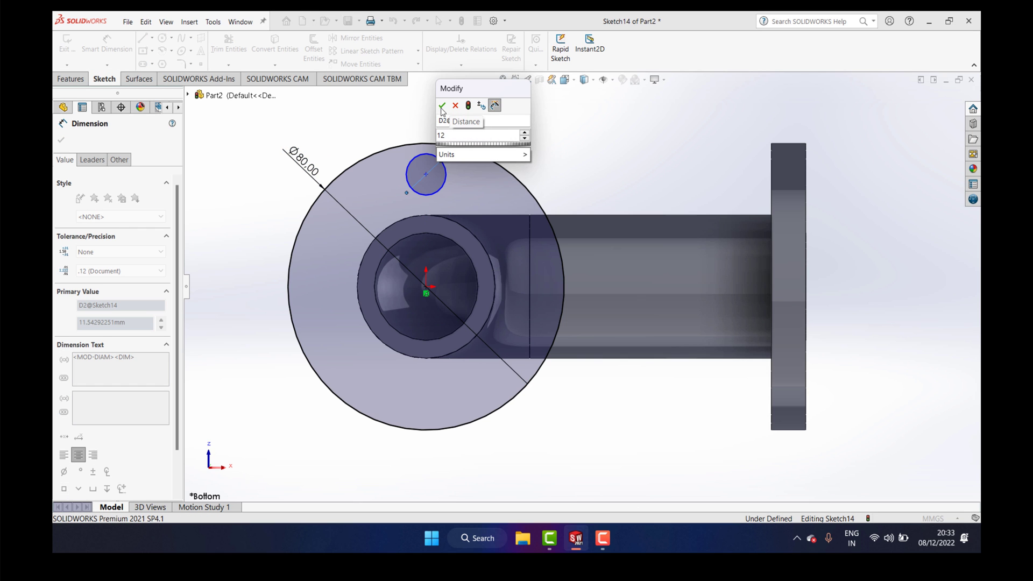
{"action": "left_click", "coordinate": [442, 106]}
- Dimension the bolt-hole centre 30 mm vertically above the sketch origin
{"action": "left_click", "coordinate": [425, 174]}
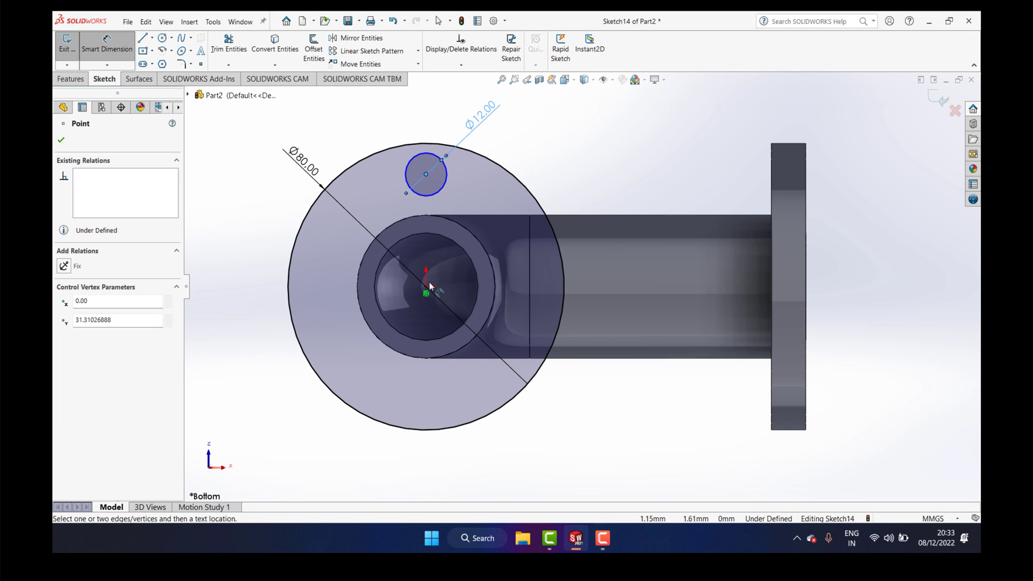
{"action": "left_click", "coordinate": [426, 287]}
{"action": "left_click", "coordinate": [275, 237]}
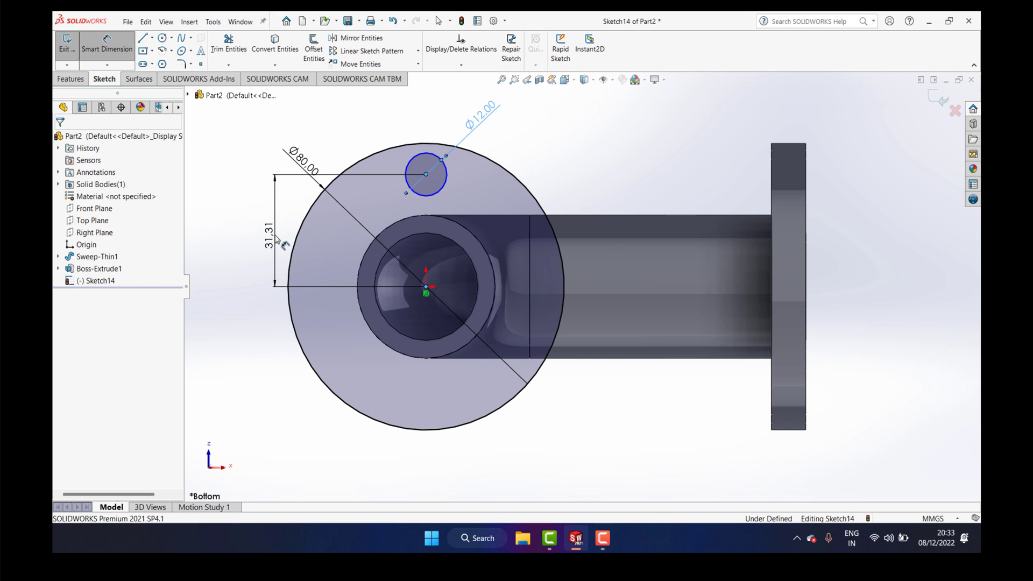
{"action": "type", "text": "30"}
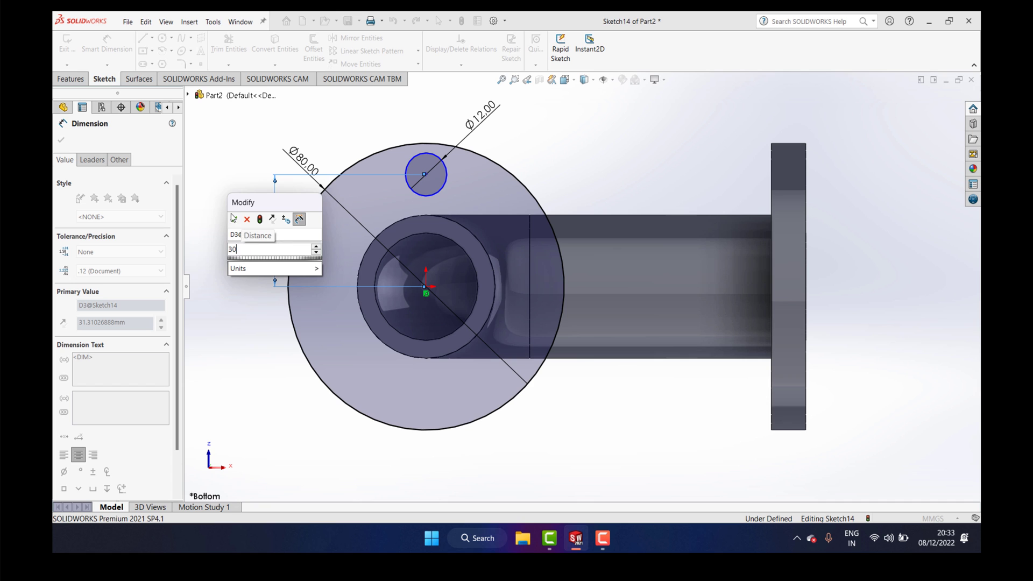
{"action": "left_click", "coordinate": [233, 217]}
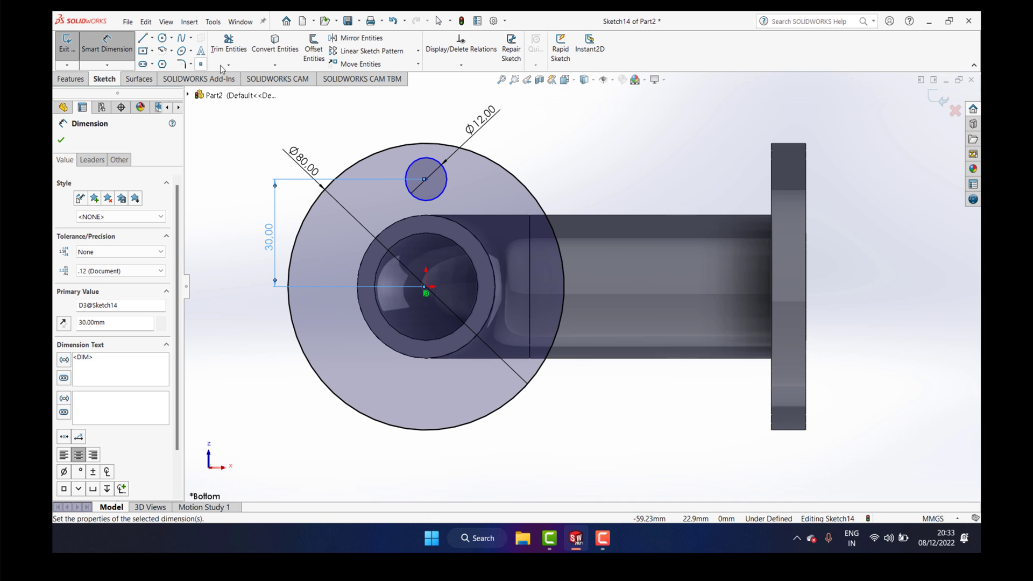
{"action": "left_click", "coordinate": [418, 51]}
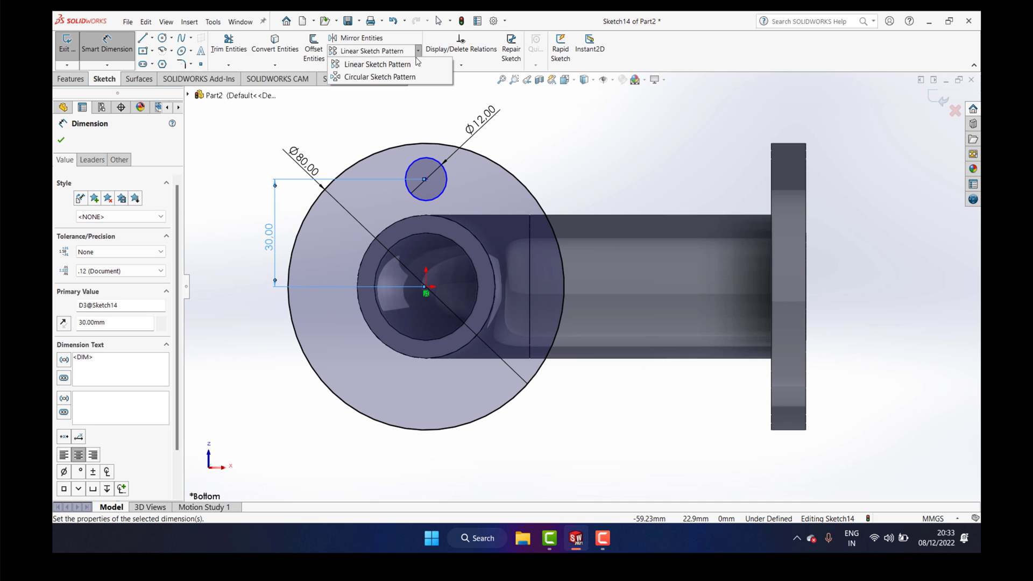
- Circular-pattern the Ø12 hole into 4 instances at 90° around the pipe centre
{"action": "left_click", "coordinate": [390, 78]}
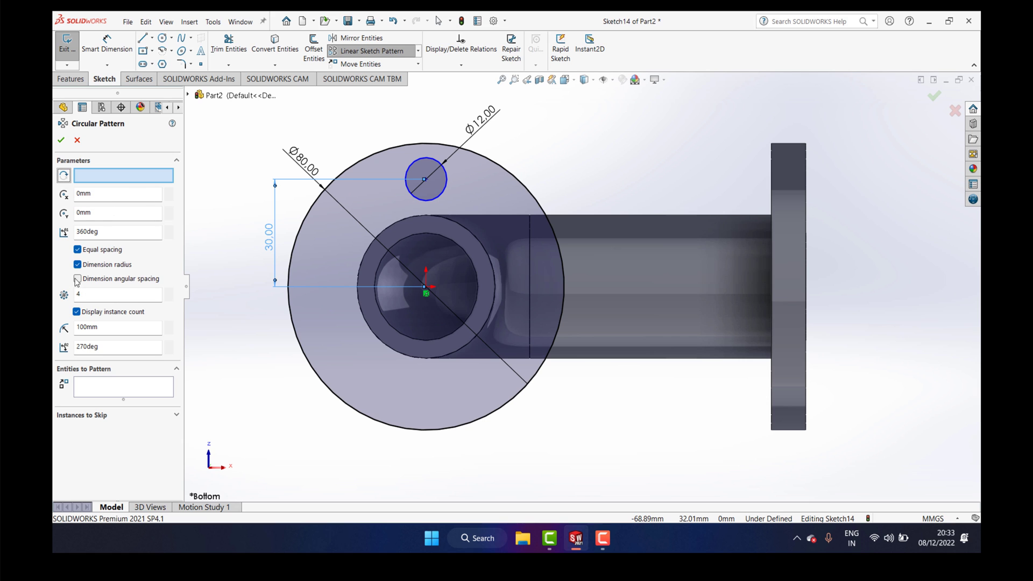
{"action": "left_click", "coordinate": [77, 279]}
{"action": "left_click", "coordinate": [99, 182]}
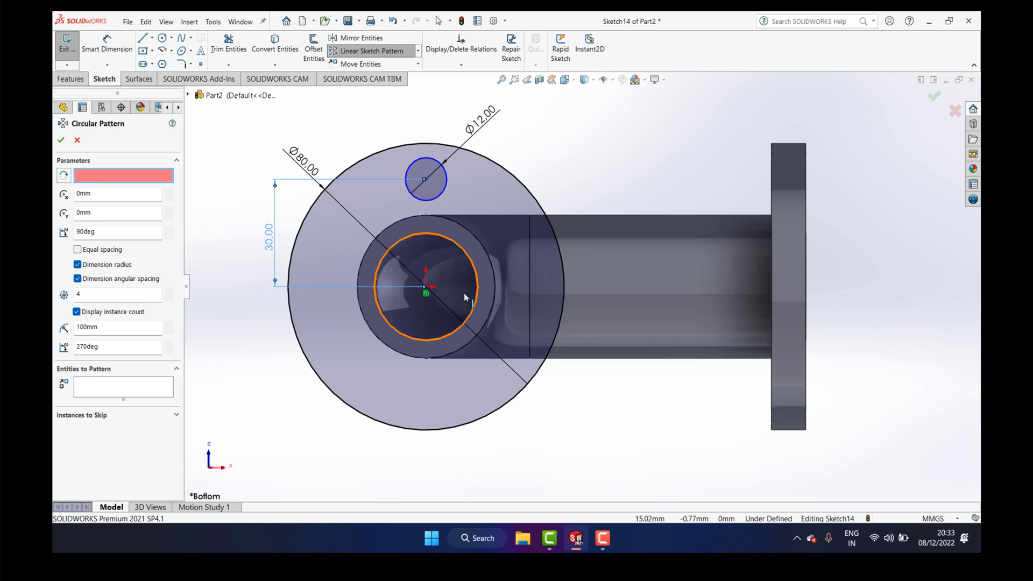
{"action": "left_click", "coordinate": [424, 286]}
{"action": "left_click", "coordinate": [136, 381]}
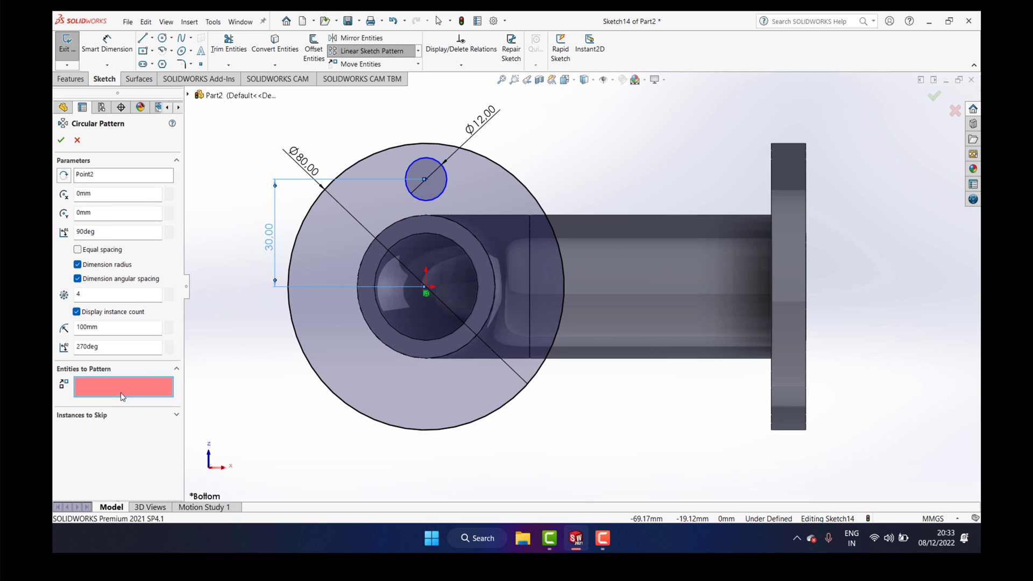
{"action": "left_click", "coordinate": [429, 201]}
{"action": "key", "text": "Return"}
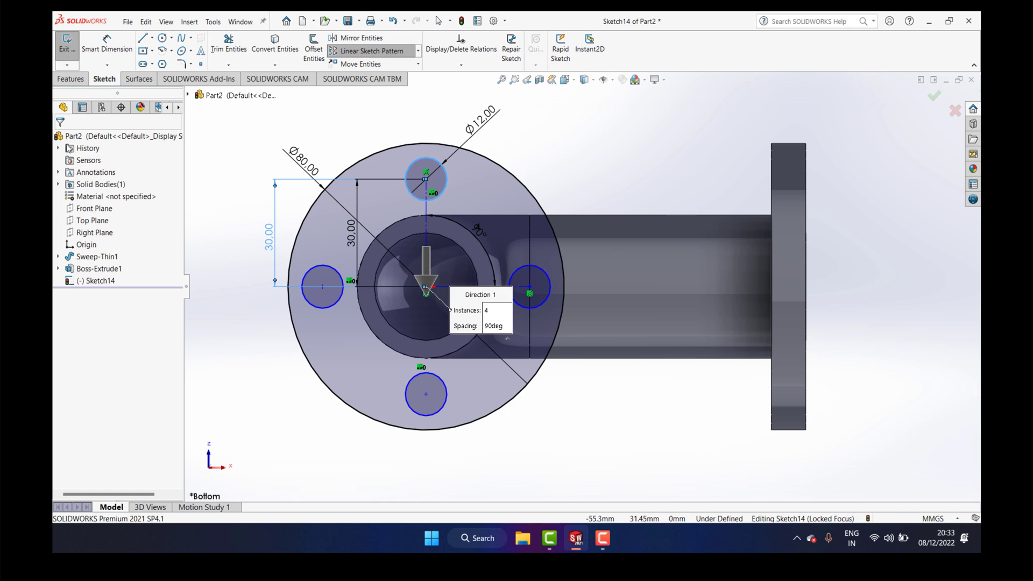
- Convert the pipe's inner circular edge into the sketch
{"action": "left_click", "coordinate": [275, 46]}
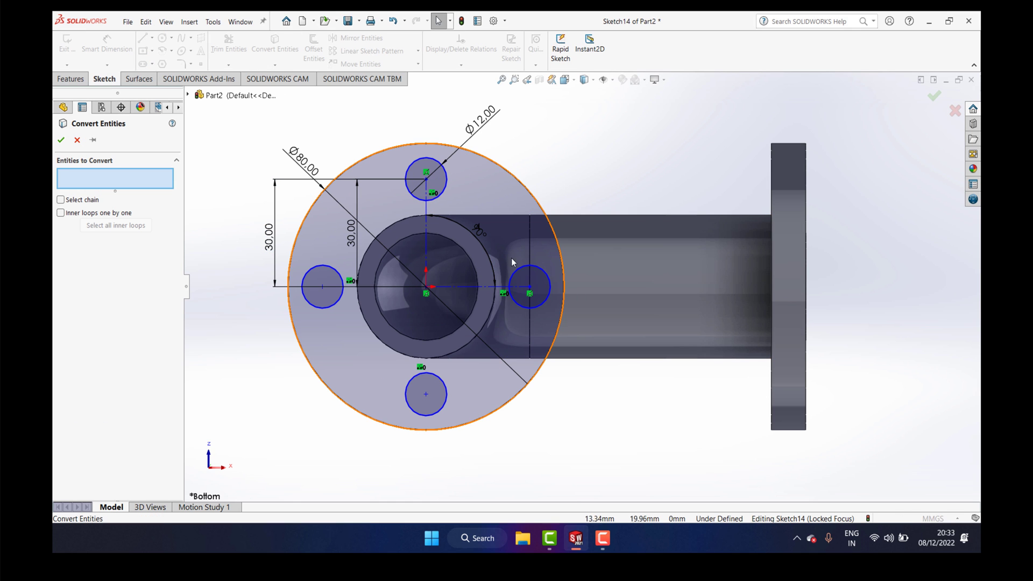
{"action": "left_click", "coordinate": [476, 267]}
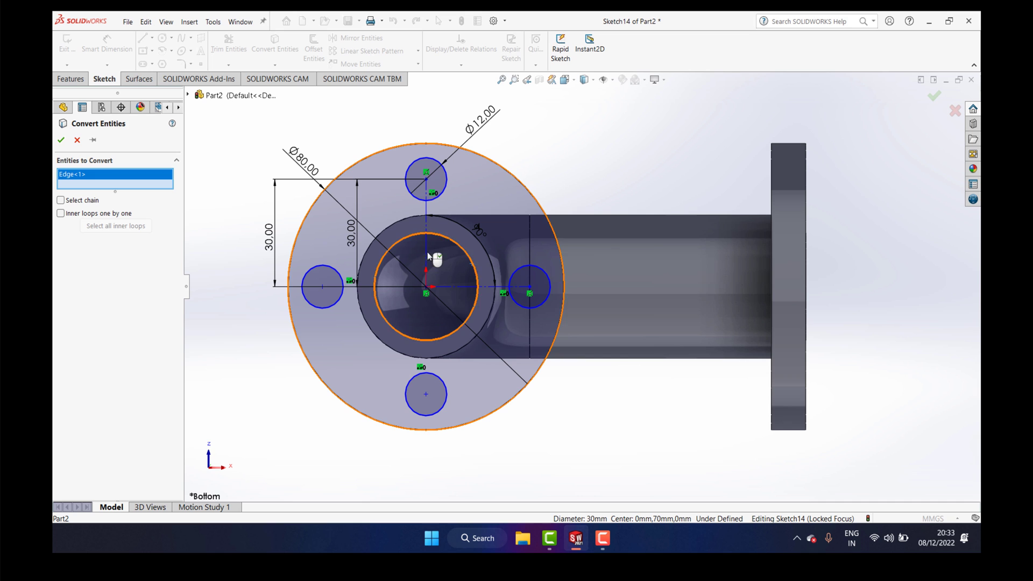
{"action": "left_click", "coordinate": [61, 140]}
{"action": "left_click", "coordinate": [70, 80]}
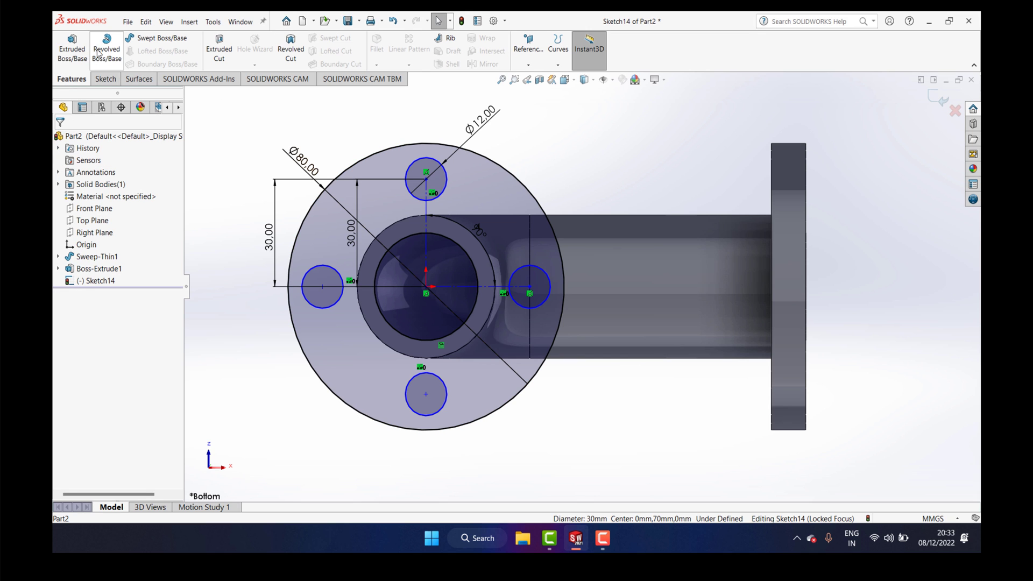
- Extrude the flange sketch blind 10 mm, merged with the pipe
{"action": "left_click", "coordinate": [72, 49]}
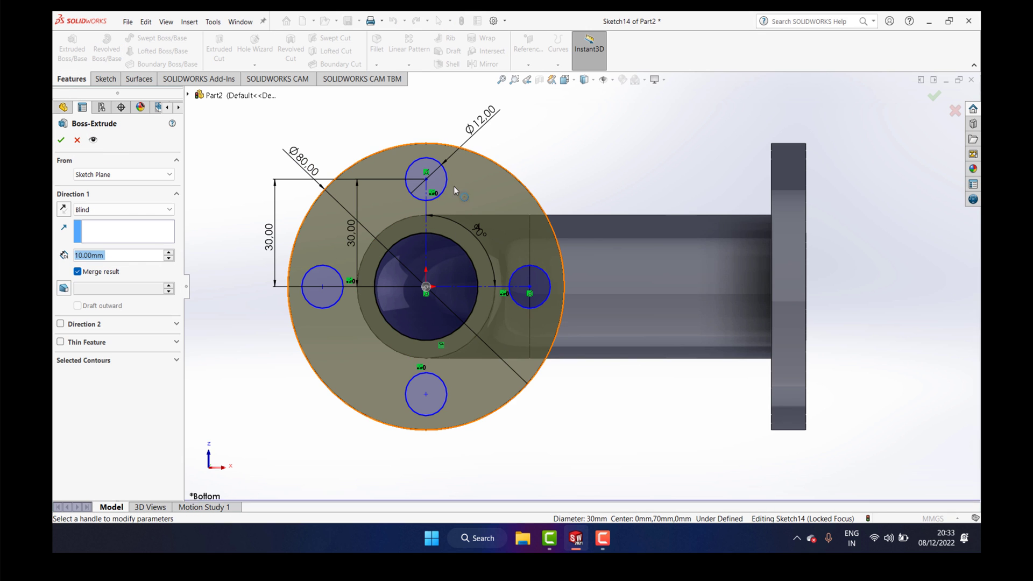
{"action": "scroll", "coordinate": [581, 307], "scroll_direction": "up", "scroll_amount": 5}
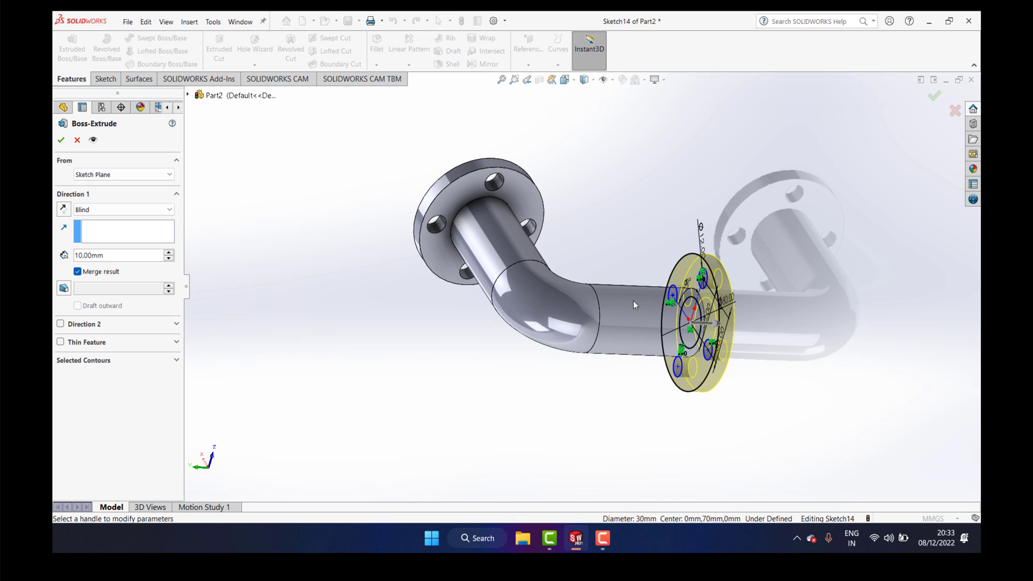
{"action": "middle_click_drag", "start_coordinate": [756, 289], "coordinate": [409, 383]}
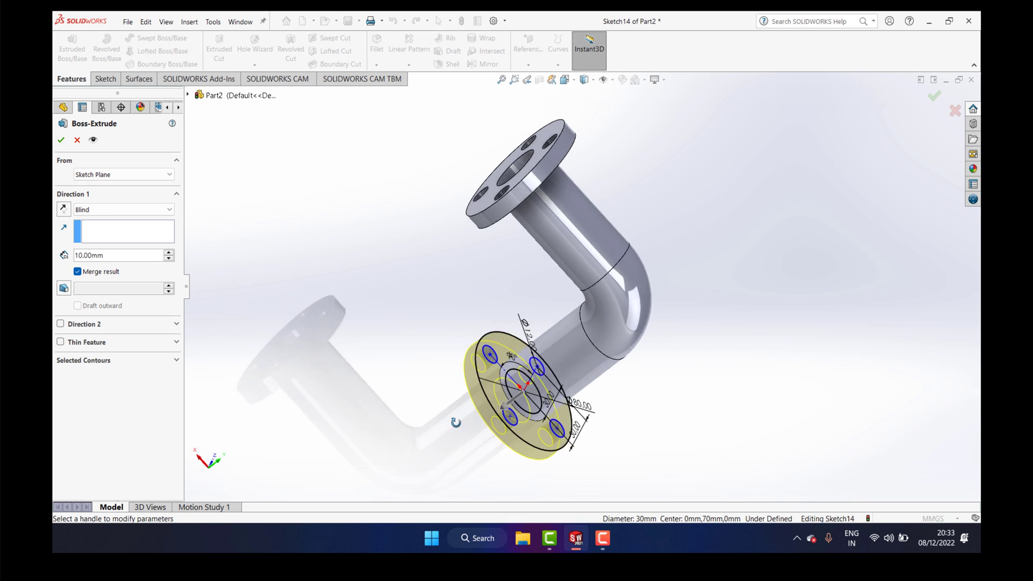
{"action": "scroll", "coordinate": [578, 408], "scroll_direction": "up", "scroll_amount": 2}
{"action": "scroll", "coordinate": [579, 407], "scroll_direction": "down", "scroll_amount": 2}
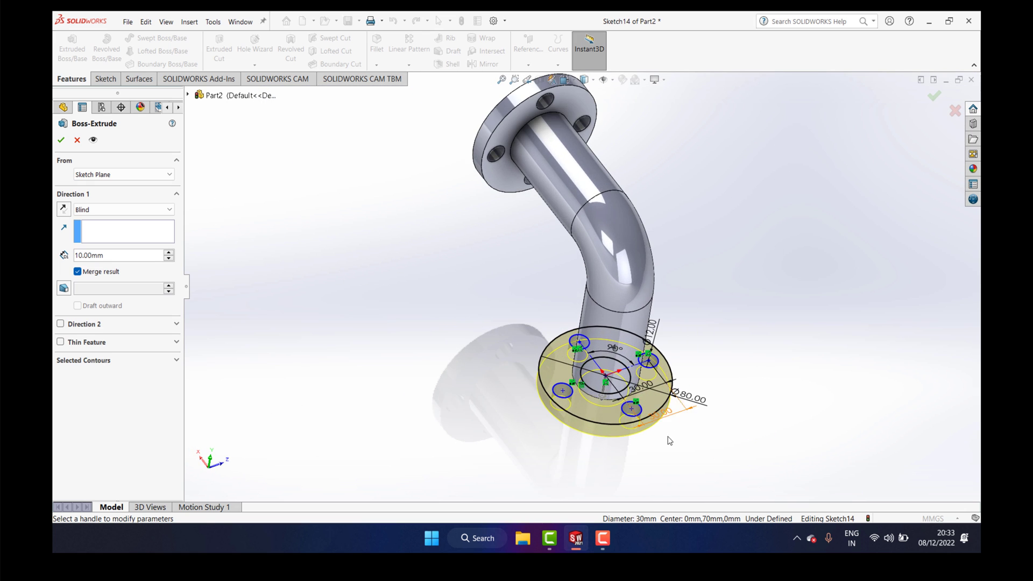
{"action": "scroll", "coordinate": [579, 407], "scroll_direction": "down", "scroll_amount": 3}
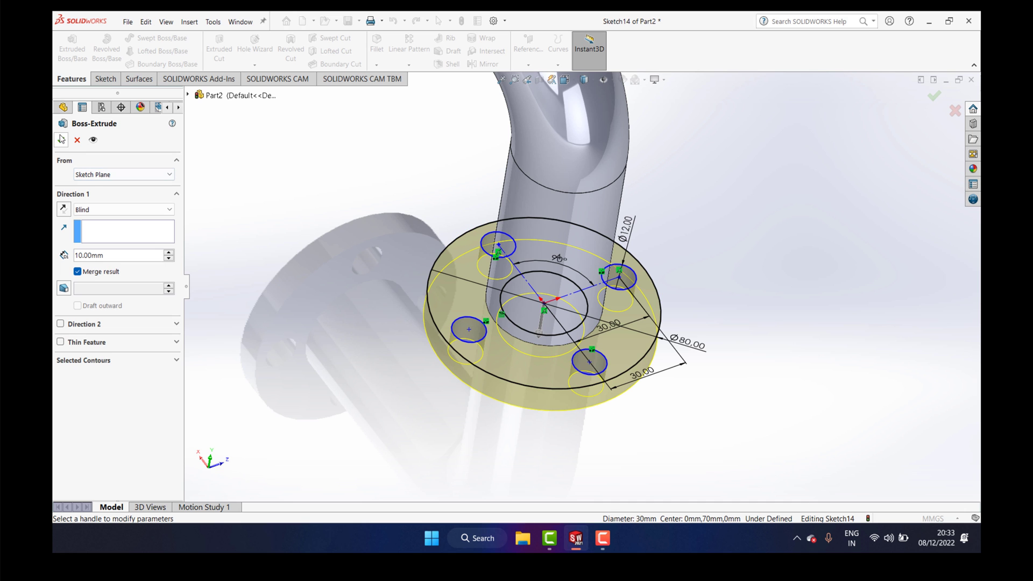
{"action": "left_click", "coordinate": [61, 138]}
{"action": "scroll", "coordinate": [641, 270], "scroll_direction": "up", "scroll_amount": 3}
{"action": "scroll", "coordinate": [475, 283], "scroll_direction": "up", "scroll_amount": 3}
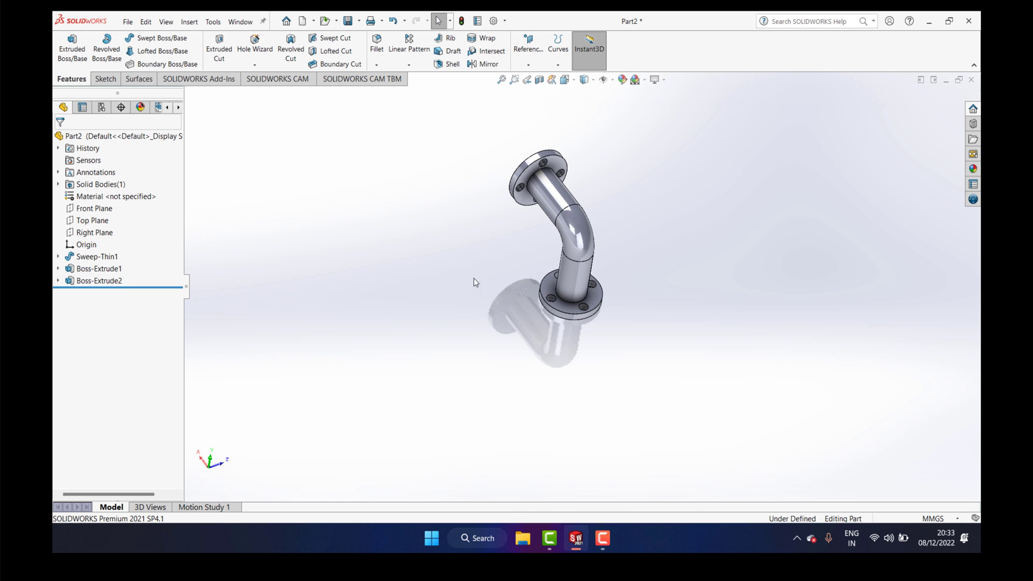
{"action": "scroll", "coordinate": [475, 282], "scroll_direction": "down", "scroll_amount": 3}
{"action": "middle_click_drag", "start_coordinate": [537, 250], "coordinate": [587, 233]}
{"action": "mouse_move", "coordinate": [694, 284]}
{"action": "middle_mouse_down"}
{"action": "mouse_move", "coordinate": [763, 380]}
{"action": "mouse_move", "coordinate": [742, 434]}
{"action": "middle_mouse_up"}
{"action": "scroll", "coordinate": [664, 282], "scroll_direction": "down", "scroll_amount": 1}
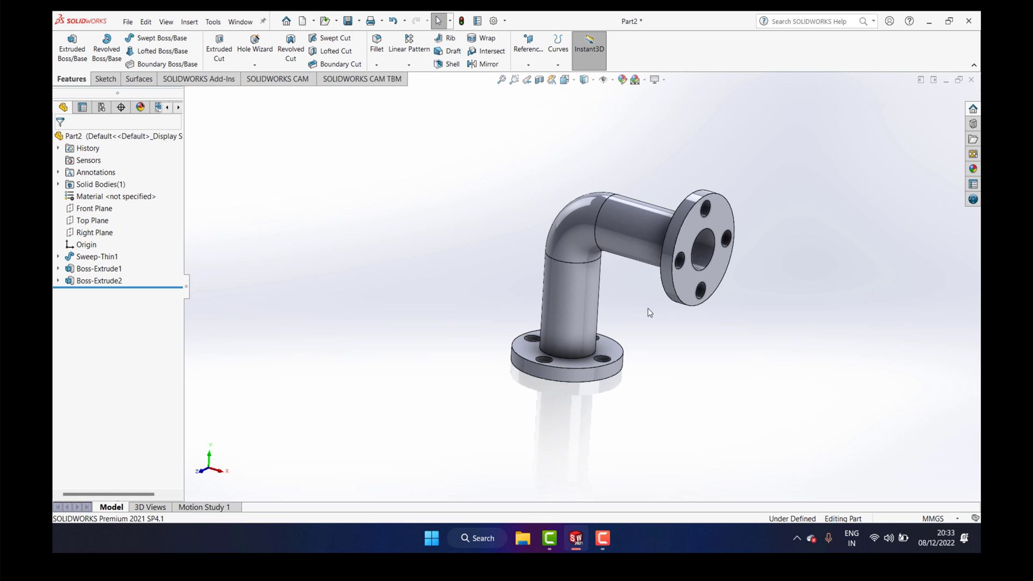
{"action": "scroll", "coordinate": [527, 401], "scroll_direction": "down", "scroll_amount": 1}
{"action": "scroll", "coordinate": [527, 401], "scroll_direction": "down", "scroll_amount": 1}
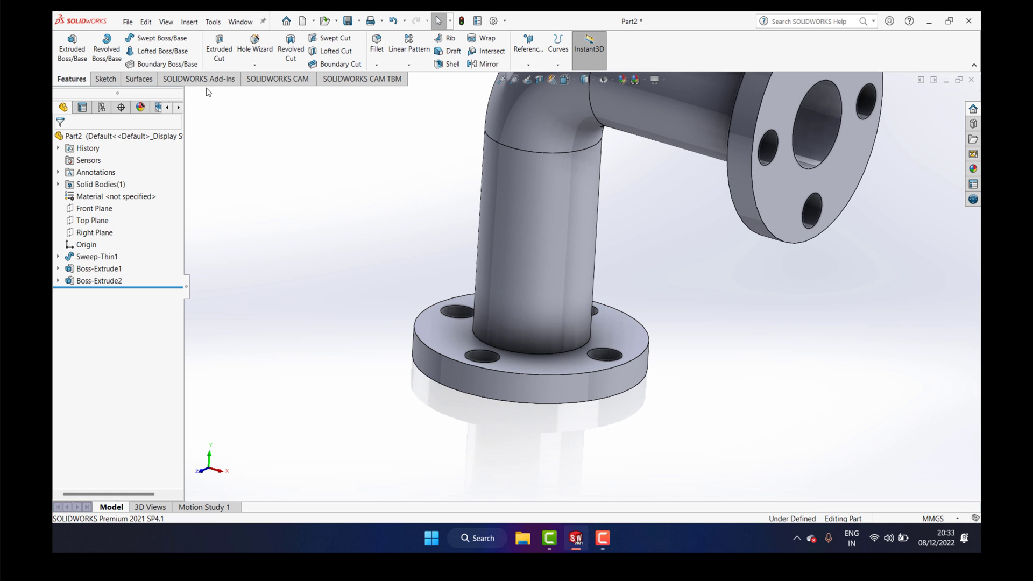
- Fillet the lower and upper pipe-to-flange junction edges with a 3 mm radius
{"action": "left_click", "coordinate": [377, 43]}
{"action": "left_click", "coordinate": [546, 353]}
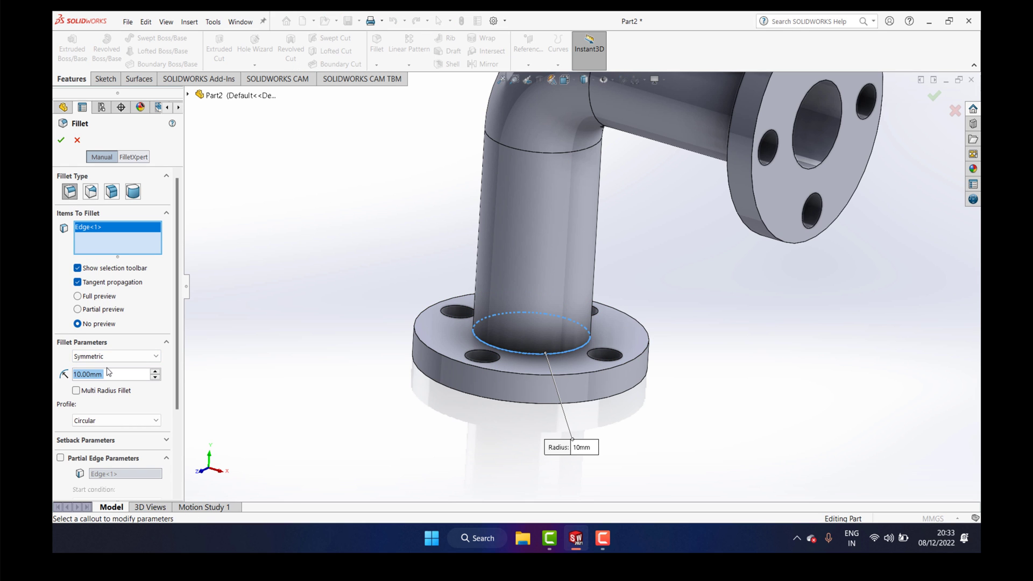
{"action": "type", "text": "3"}
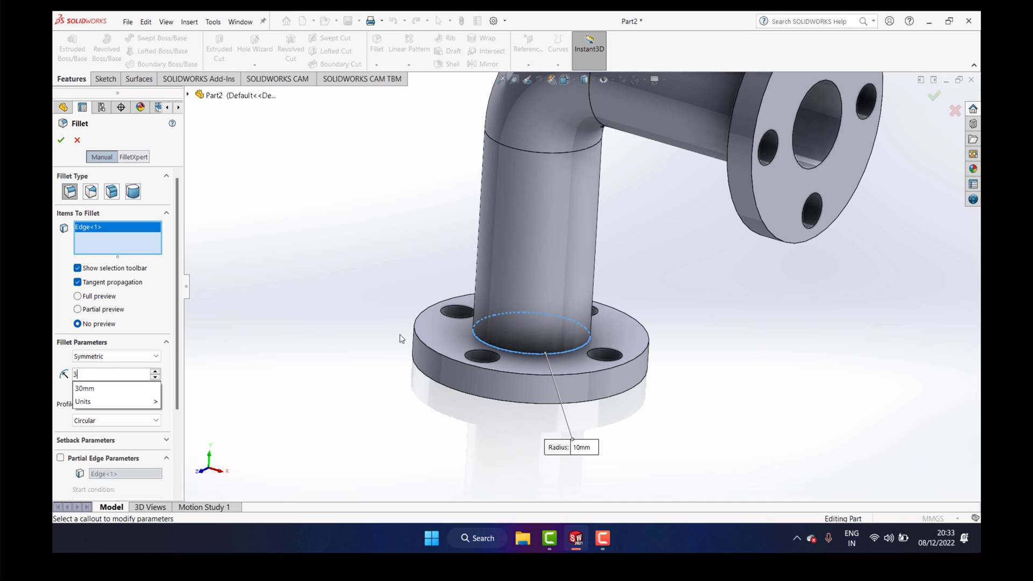
{"action": "mouse_move", "coordinate": [602, 354]}
{"action": "middle_mouse_down"}
{"action": "mouse_move", "coordinate": [615, 219]}
{"action": "mouse_move", "coordinate": [695, 270]}
{"action": "mouse_move", "coordinate": [762, 163]}
{"action": "middle_mouse_up"}
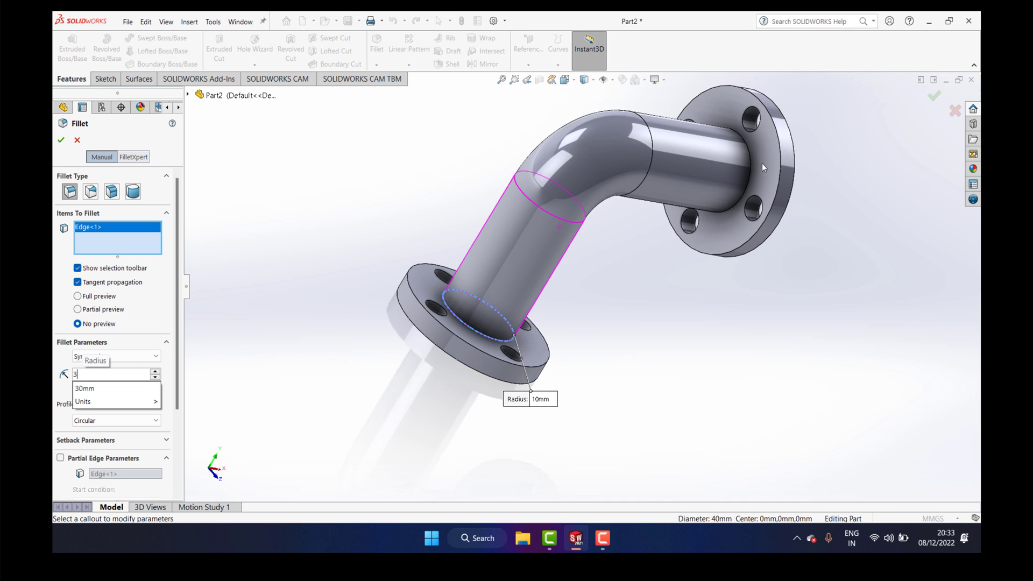
{"action": "left_click", "coordinate": [729, 170]}
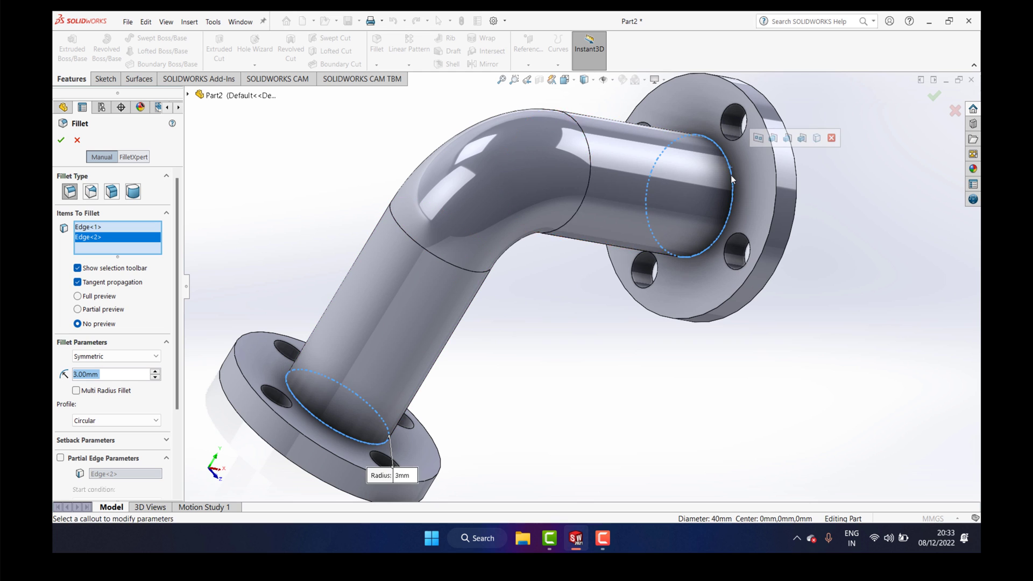
{"action": "scroll", "coordinate": [590, 290], "scroll_direction": "up", "scroll_amount": 2}
{"action": "left_click", "coordinate": [60, 140]}
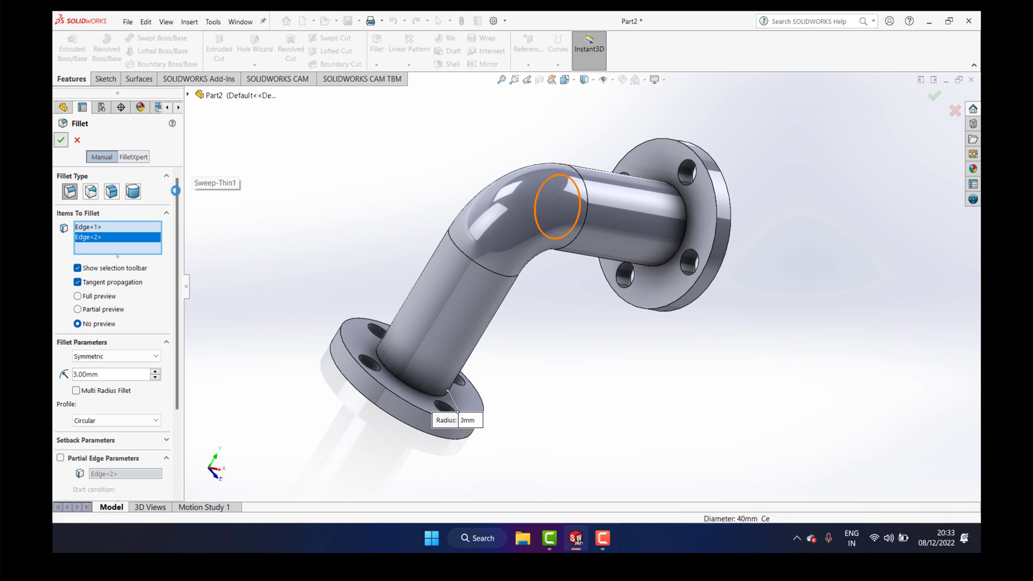
- Chamfer the upper flange's bore edge at 3 mm × 45°
{"action": "scroll", "coordinate": [570, 300], "scroll_direction": "up", "scroll_amount": 1}
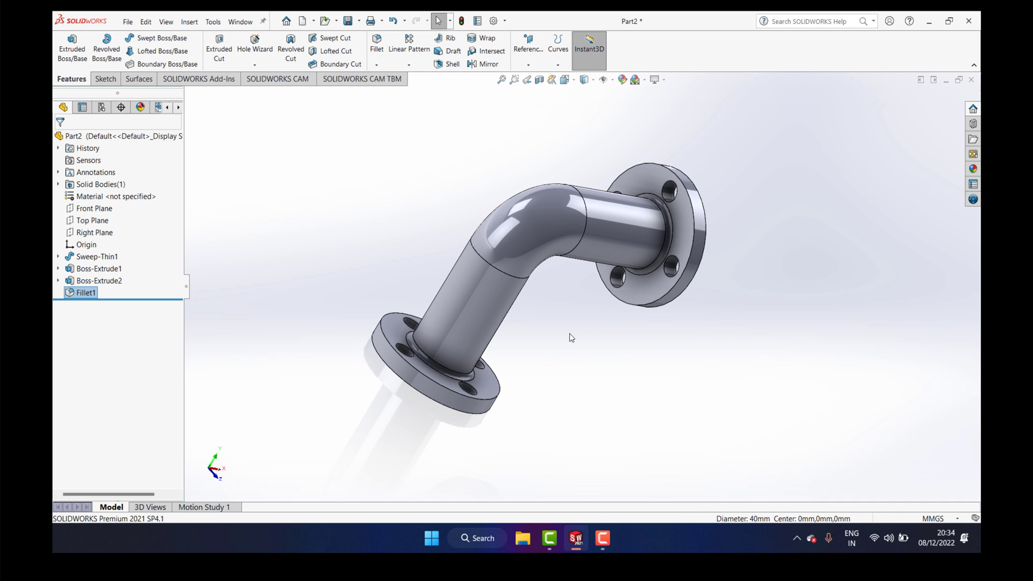
{"action": "middle_click_drag", "start_coordinate": [468, 298], "coordinate": [521, 263]}
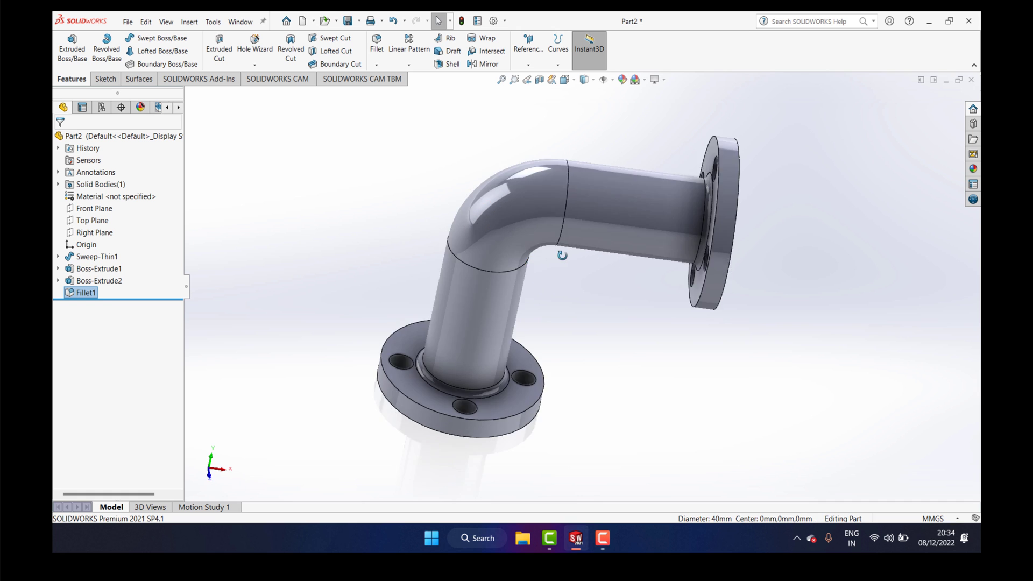
{"action": "scroll", "coordinate": [611, 196], "scroll_direction": "down", "scroll_amount": 1}
{"action": "scroll", "coordinate": [611, 196], "scroll_direction": "down", "scroll_amount": 2}
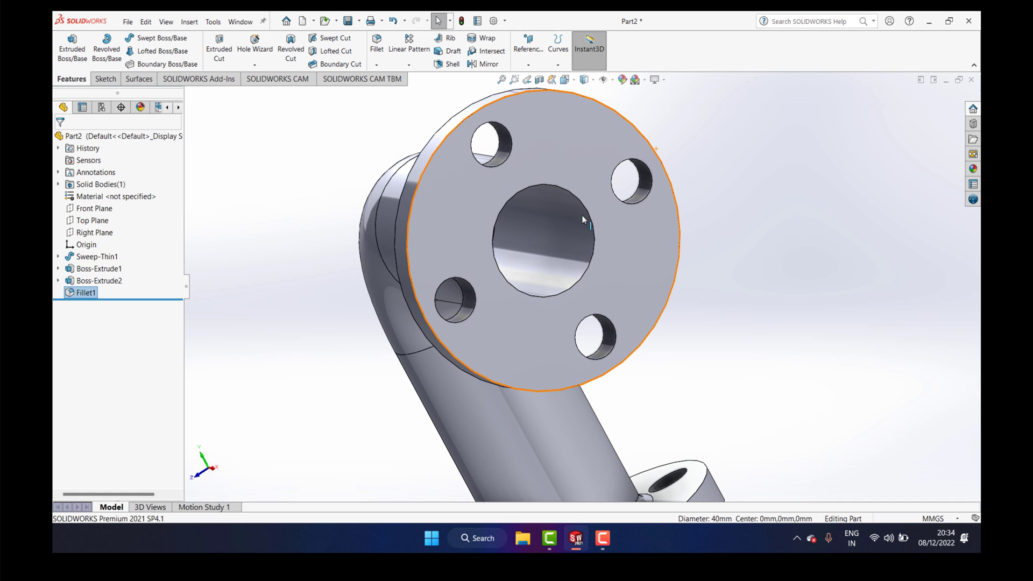
{"action": "left_click", "coordinate": [378, 65]}
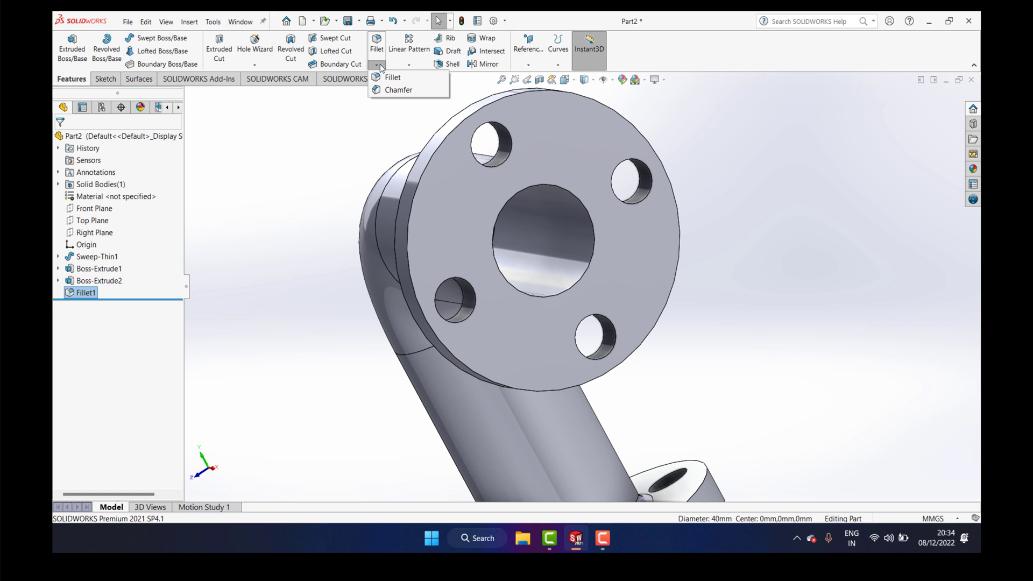
{"action": "left_click", "coordinate": [591, 225]}
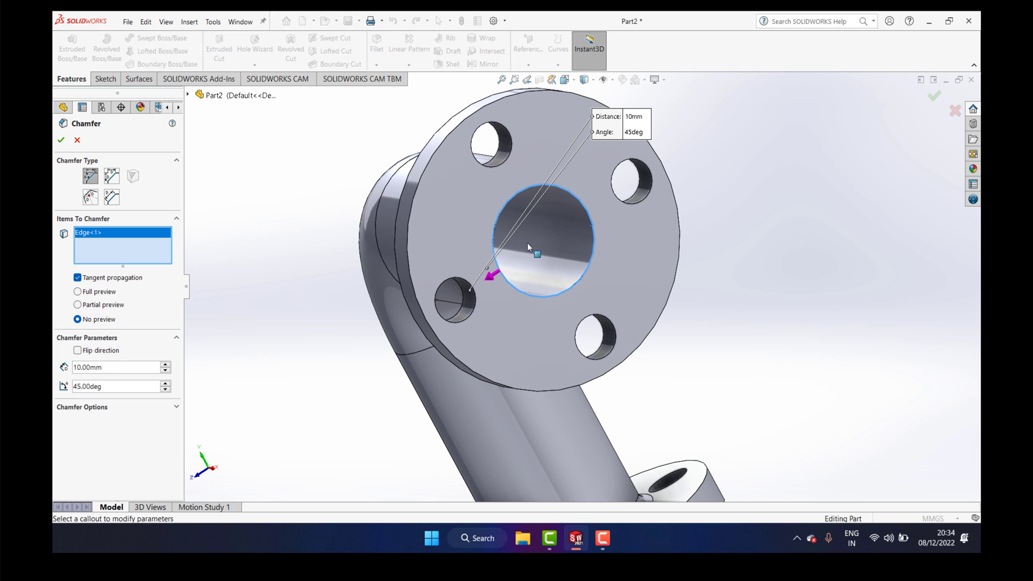
{"action": "left_click_drag", "start_coordinate": [101, 368], "coordinate": [54, 383]}
{"action": "type", "text": "3"}
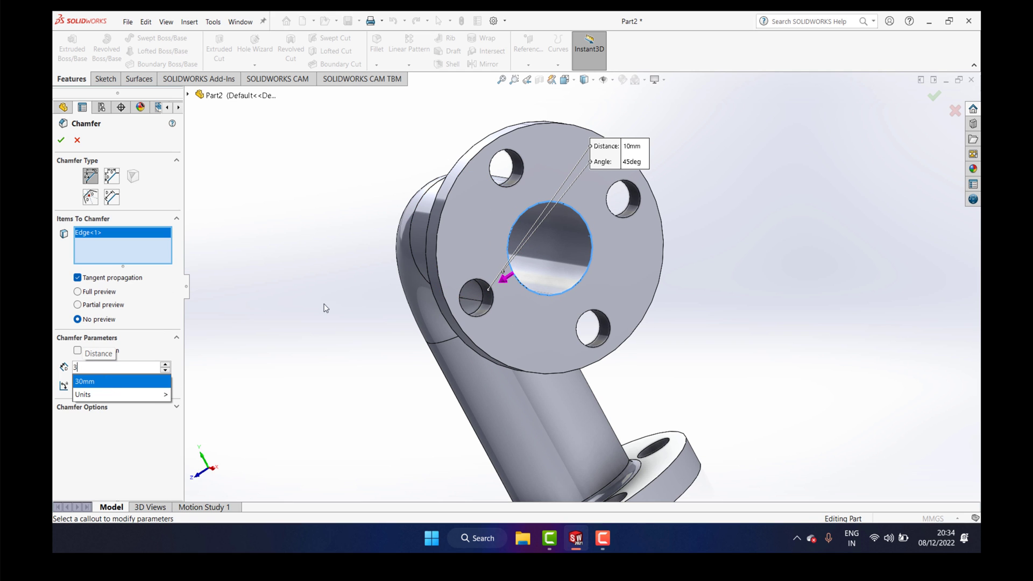
{"action": "key", "text": "Return"}
{"action": "middle_click_drag", "start_coordinate": [184, 299], "coordinate": [234, 321]}
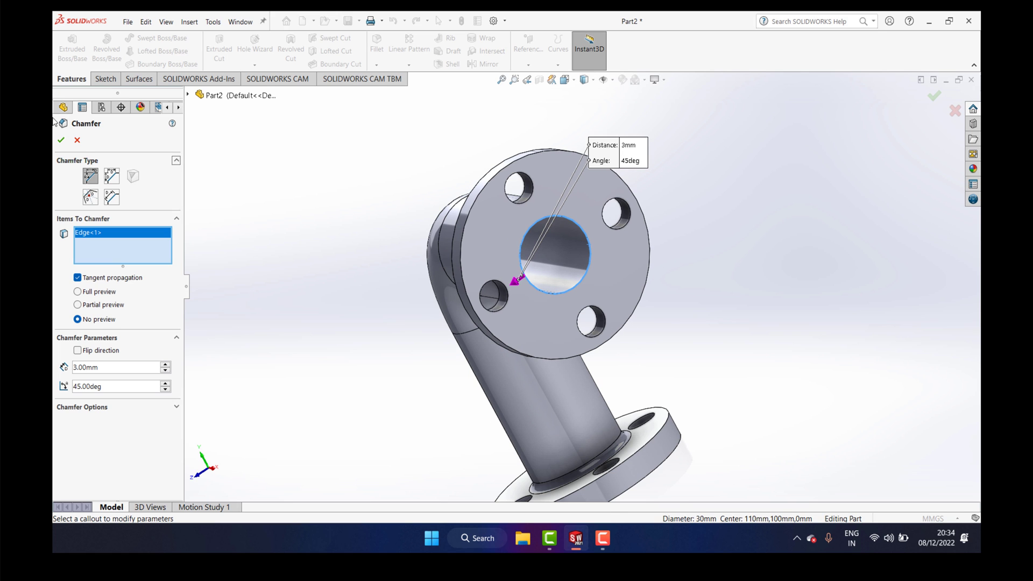
{"action": "left_click", "coordinate": [61, 141]}
- Add Chamfer2, a 3 mm × 45° chamfer, to the bottom flange's edge
{"action": "scroll", "coordinate": [579, 285], "scroll_direction": "up", "scroll_amount": 3}
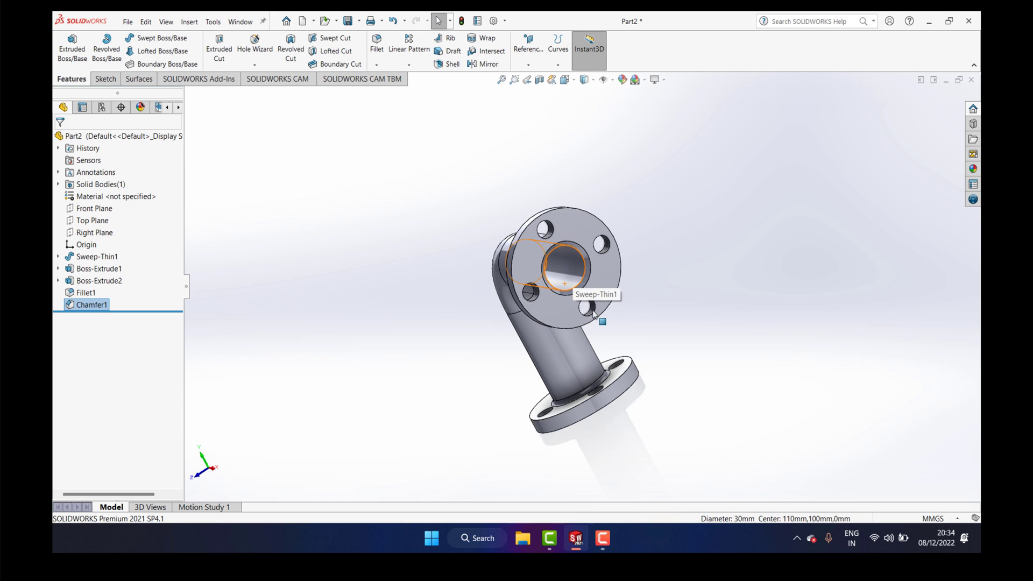
{"action": "scroll", "coordinate": [625, 442], "scroll_direction": "down", "scroll_amount": 1}
{"action": "scroll", "coordinate": [619, 434], "scroll_direction": "down", "scroll_amount": 2}
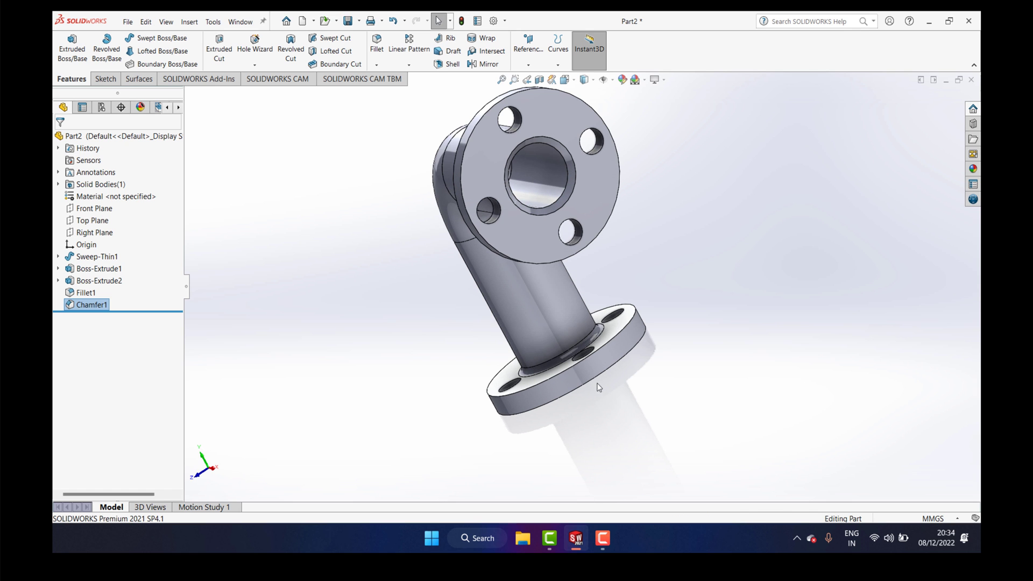
{"action": "scroll", "coordinate": [633, 411], "scroll_direction": "down", "scroll_amount": 1}
{"action": "mouse_move", "coordinate": [616, 320]}
{"action": "middle_mouse_down"}
{"action": "mouse_move", "coordinate": [622, 376]}
{"action": "mouse_move", "coordinate": [589, 215]}
{"action": "mouse_move", "coordinate": [618, 367]}
{"action": "middle_mouse_up"}
{"action": "scroll", "coordinate": [586, 342], "scroll_direction": "down", "scroll_amount": 2}
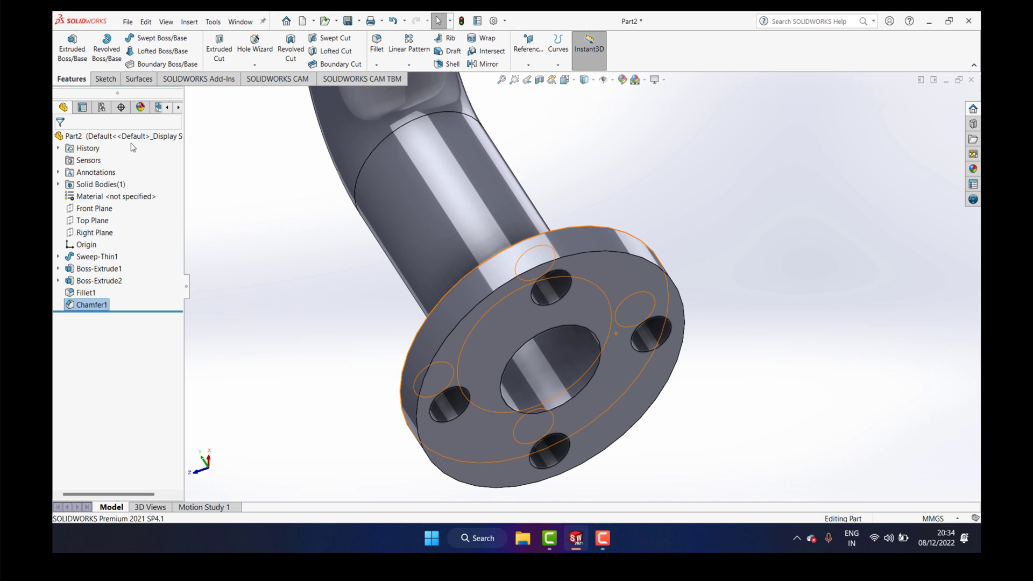
{"action": "left_click", "coordinate": [376, 65]}
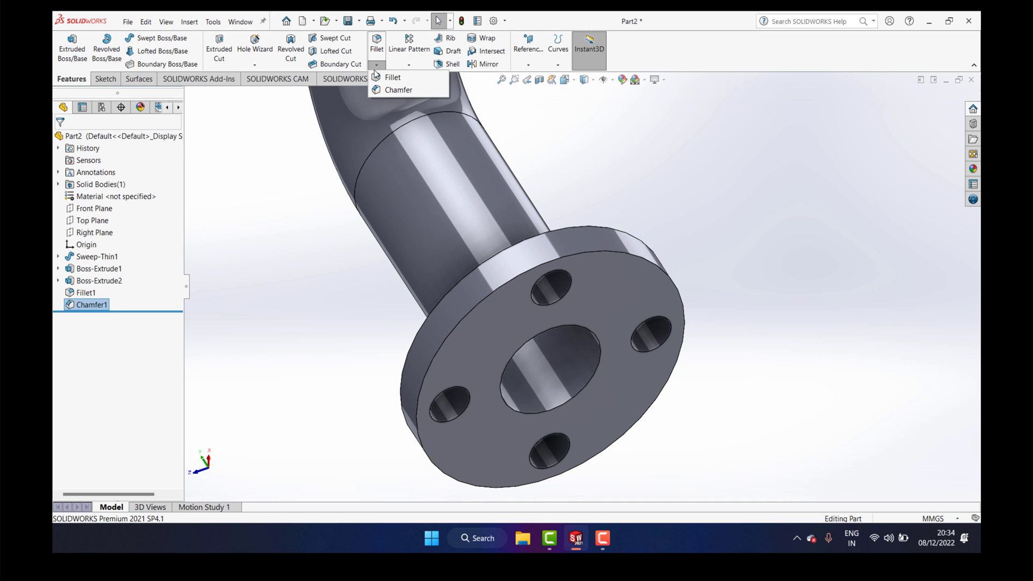
{"action": "left_click", "coordinate": [600, 346]}
{"action": "left_click", "coordinate": [61, 139]}
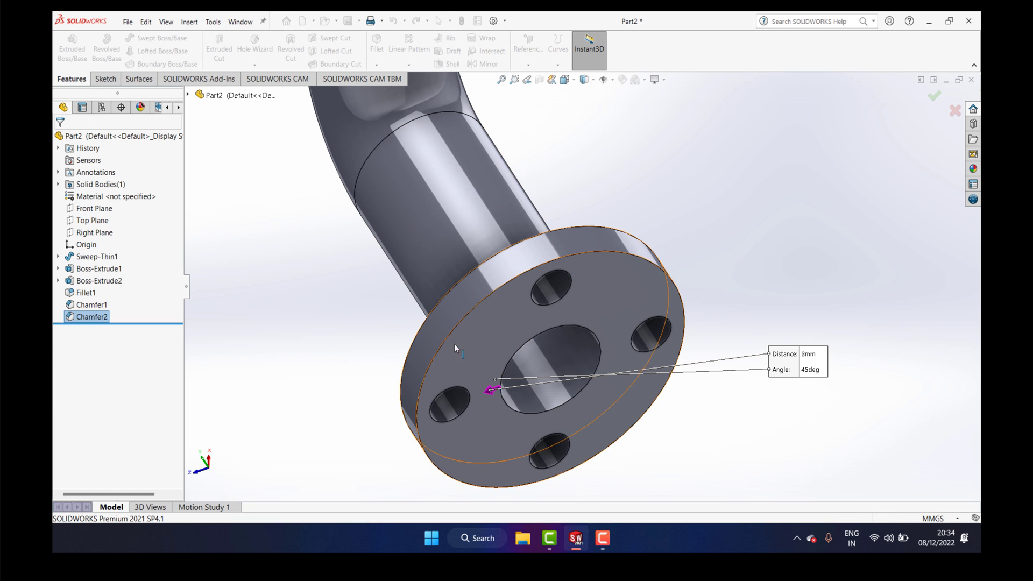
{"action": "scroll", "coordinate": [533, 417], "scroll_direction": "up", "scroll_amount": 2}
{"action": "scroll", "coordinate": [539, 245], "scroll_direction": "up", "scroll_amount": 2}
{"action": "scroll", "coordinate": [537, 161], "scroll_direction": "up", "scroll_amount": 2}
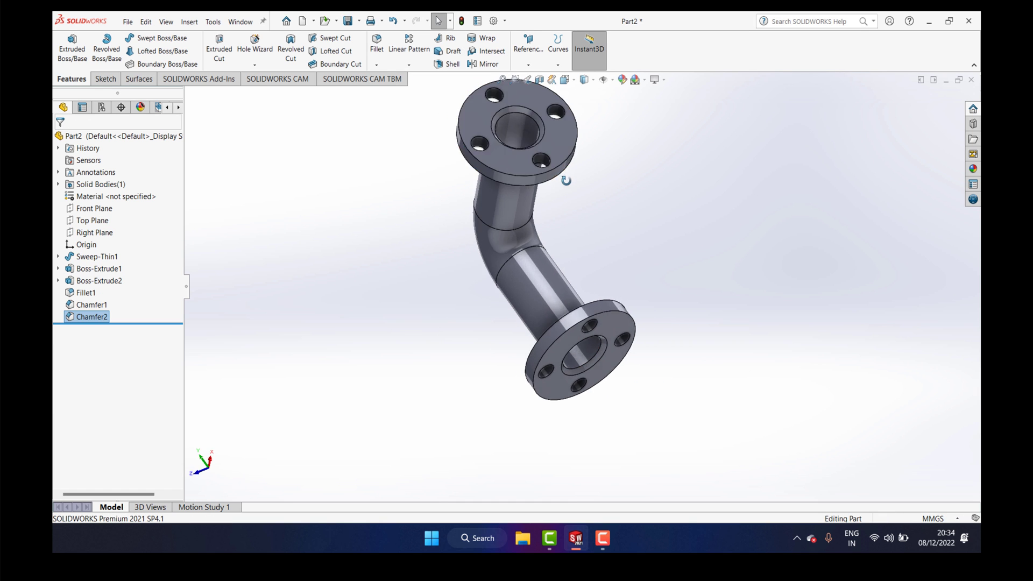
{"action": "middle_click_drag", "start_coordinate": [537, 162], "coordinate": [624, 138]}
{"action": "left_click", "coordinate": [575, 80]}
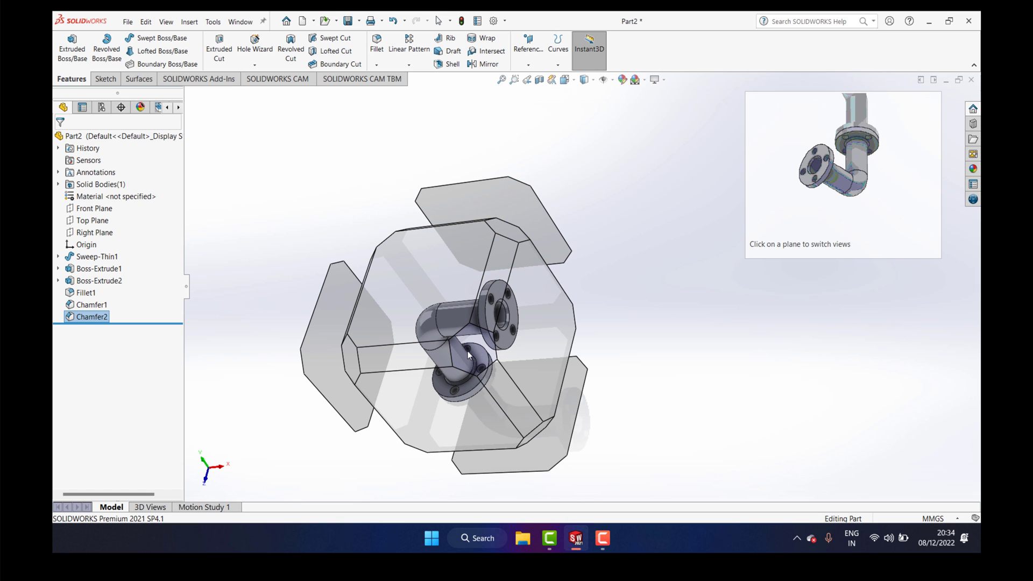
{"action": "left_click", "coordinate": [408, 359]}
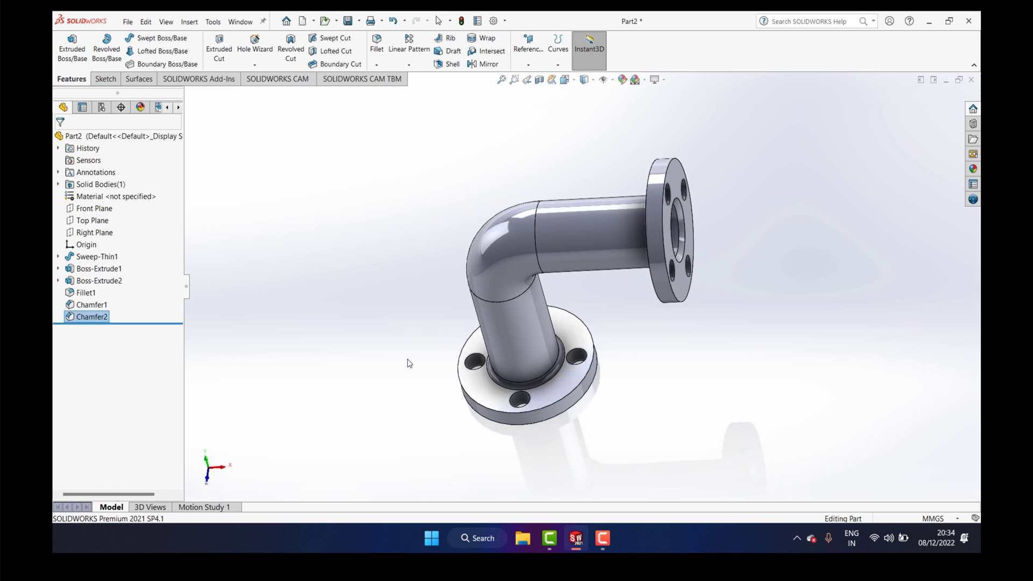
{"action": "scroll", "coordinate": [592, 355], "scroll_direction": "down", "scroll_amount": 3}
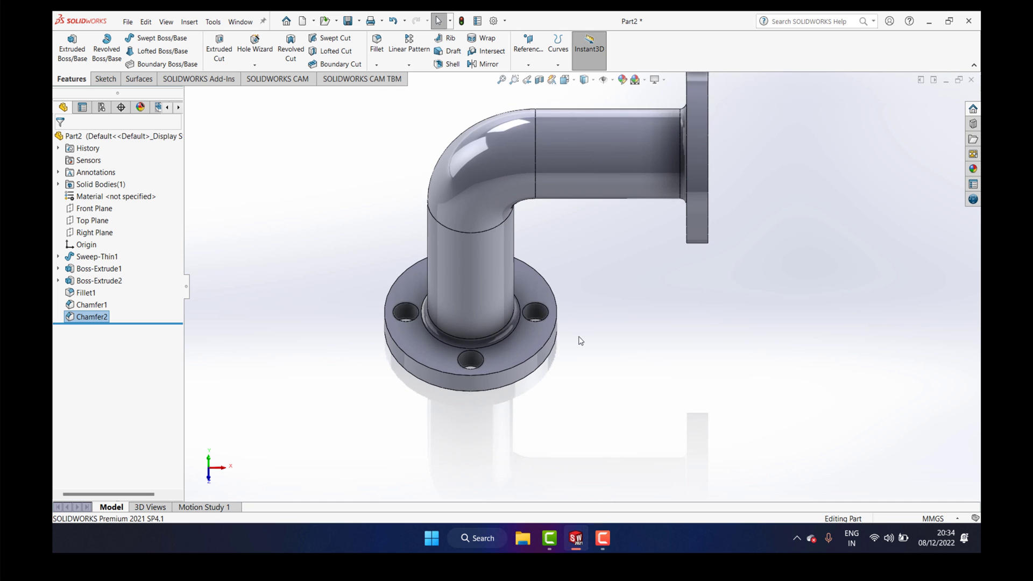
{"action": "middle_click_drag", "start_coordinate": [576, 339], "coordinate": [557, 320]}
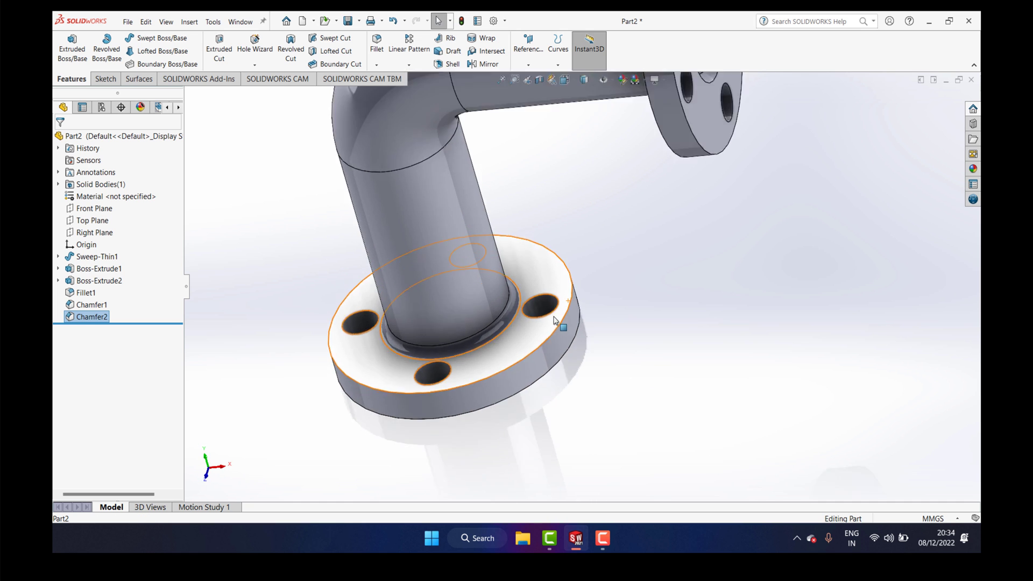
{"action": "scroll", "coordinate": [545, 104], "scroll_direction": "up", "scroll_amount": 5}
{"action": "scroll", "coordinate": [559, 143], "scroll_direction": "down", "scroll_amount": 3}
{"action": "mouse_move", "coordinate": [560, 143]}
{"action": "middle_mouse_down"}
{"action": "mouse_move", "coordinate": [529, 143]}
{"action": "mouse_move", "coordinate": [535, 248]}
{"action": "mouse_move", "coordinate": [473, 316]}
{"action": "middle_mouse_up"}
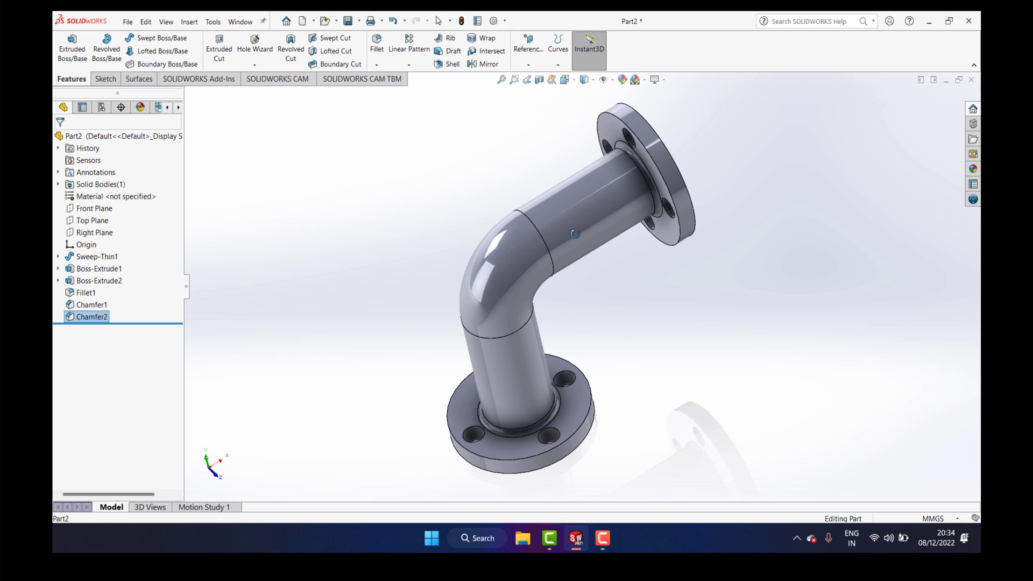
{"action": "scroll", "coordinate": [473, 316], "scroll_direction": "up", "scroll_amount": 2}
{"action": "scroll", "coordinate": [569, 396], "scroll_direction": "down", "scroll_amount": 3}
{"action": "mouse_move", "coordinate": [569, 395]}
{"action": "middle_mouse_down"}
{"action": "mouse_move", "coordinate": [473, 418]}
{"action": "mouse_move", "coordinate": [632, 259]}
{"action": "mouse_move", "coordinate": [662, 203]}
{"action": "mouse_move", "coordinate": [703, 193]}
{"action": "mouse_move", "coordinate": [701, 166]}
{"action": "mouse_move", "coordinate": [726, 200]}
{"action": "middle_mouse_up"}
{"action": "scroll", "coordinate": [726, 200], "scroll_direction": "up", "scroll_amount": 2}
{"action": "scroll", "coordinate": [730, 203], "scroll_direction": "down", "scroll_amount": 2}
{"action": "scroll", "coordinate": [667, 284], "scroll_direction": "down", "scroll_amount": 2}
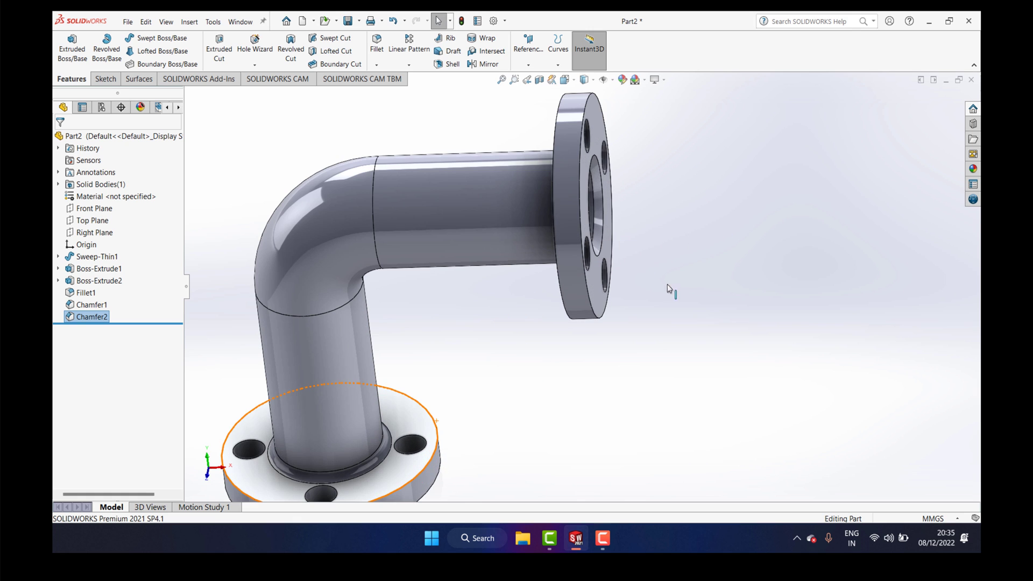
{"action": "scroll", "coordinate": [671, 328], "scroll_direction": "up", "scroll_amount": 2}
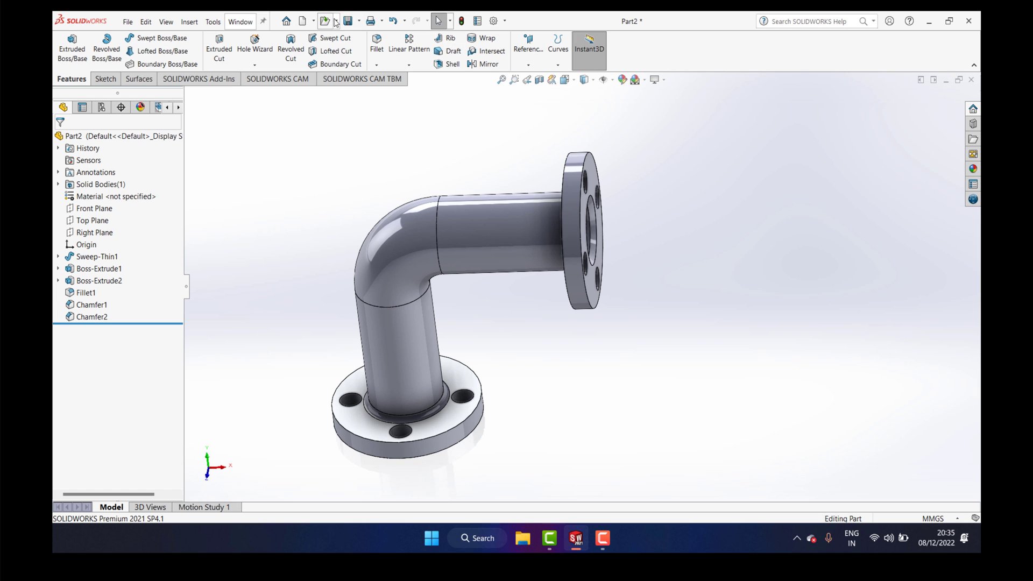
- Open the Appearances library and browse to the Metal > Silver finishes
{"action": "left_click", "coordinate": [314, 21]}
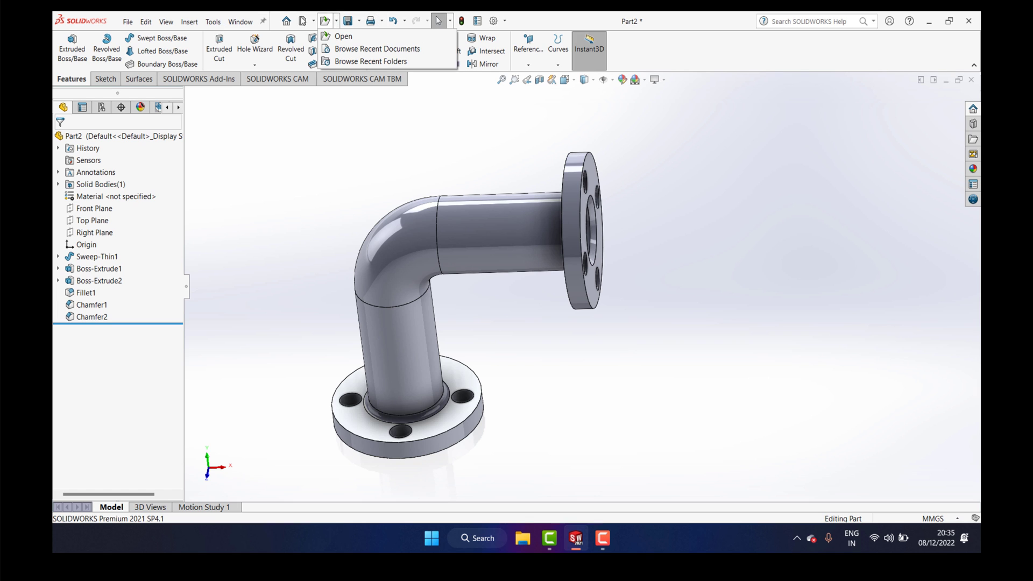
{"action": "left_click", "coordinate": [972, 109]}
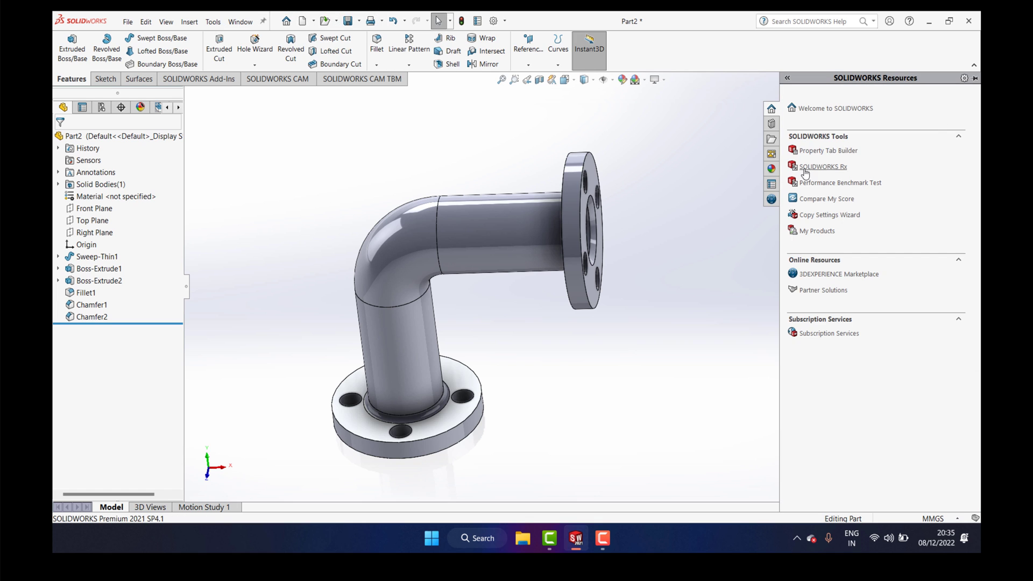
{"action": "left_click", "coordinate": [771, 168]}
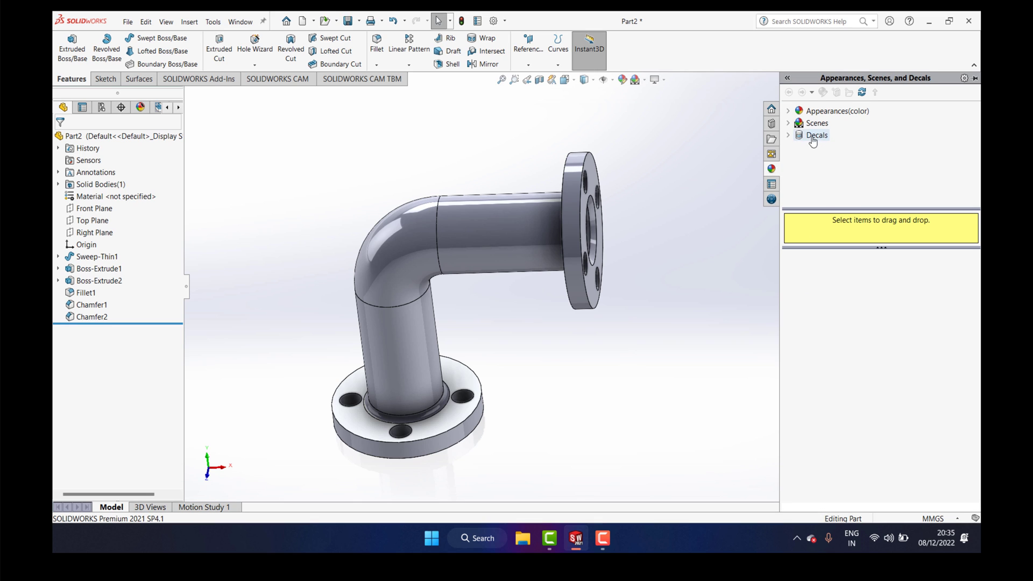
{"action": "left_click", "coordinate": [788, 123]}
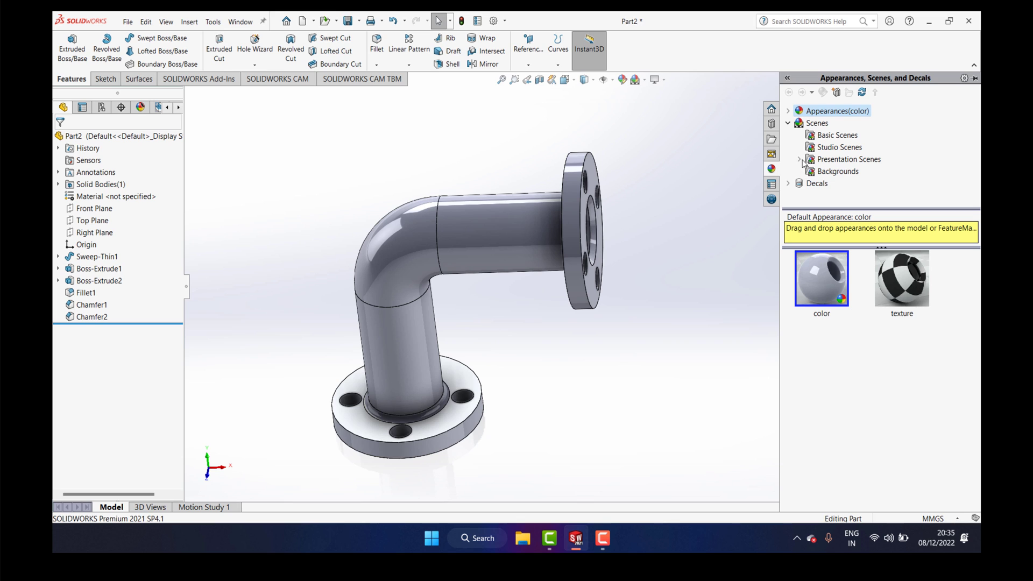
{"action": "left_click", "coordinate": [788, 124]}
{"action": "left_click", "coordinate": [788, 111]}
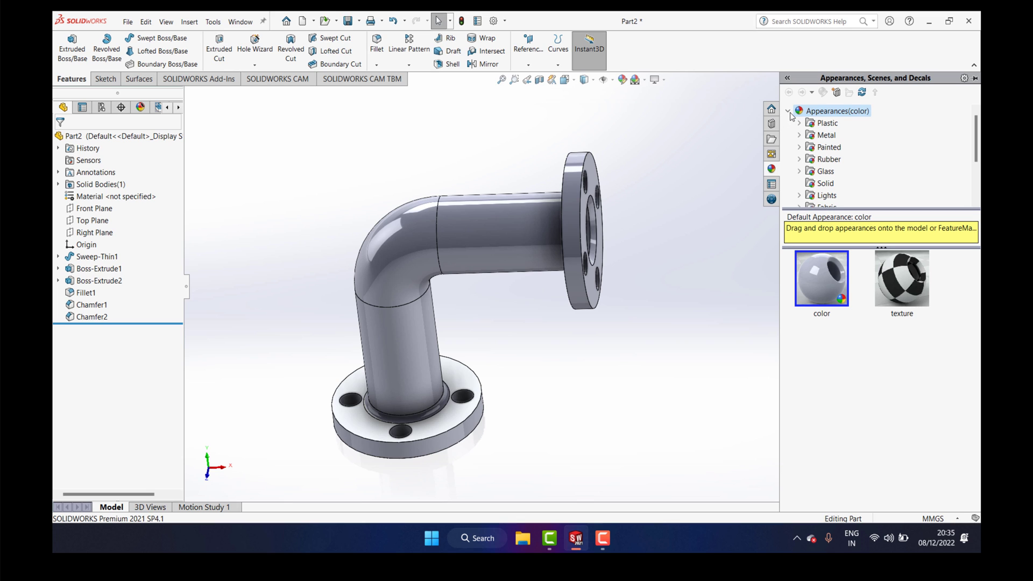
{"action": "left_click", "coordinate": [799, 135]}
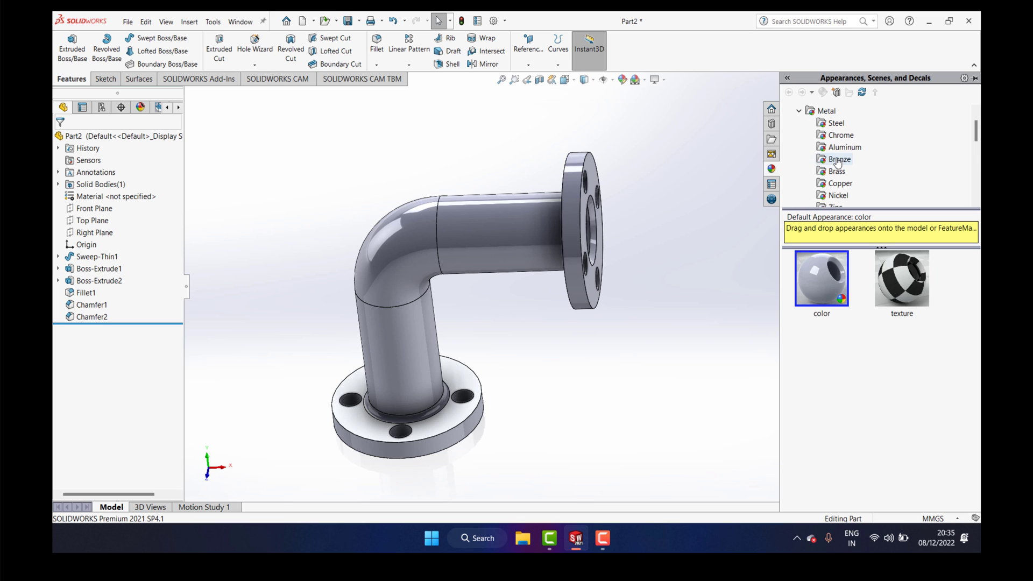
{"action": "scroll", "coordinate": [837, 164], "scroll_direction": "down", "scroll_amount": 1}
{"action": "scroll", "coordinate": [838, 169], "scroll_direction": "down", "scroll_amount": 2}
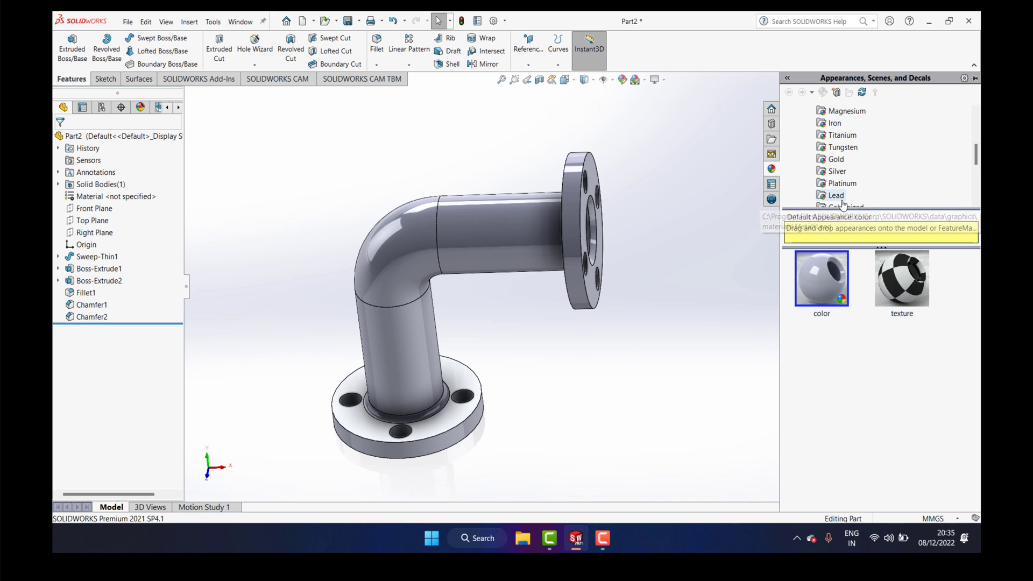
{"action": "left_click", "coordinate": [837, 172]}
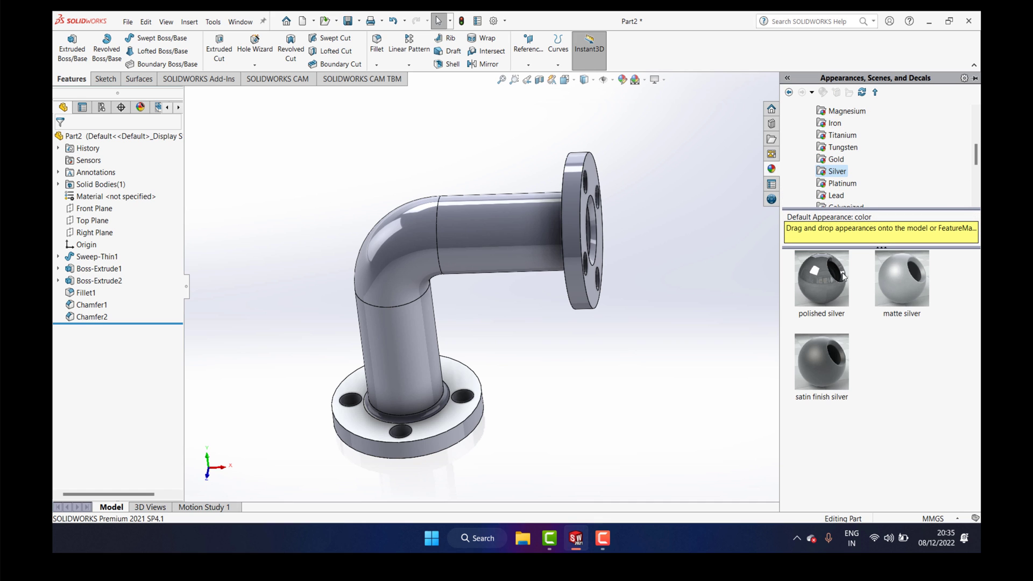
- Apply polished silver to the straight pipe face and select the bend's circular edges
{"action": "left_click_drag", "start_coordinate": [802, 289], "coordinate": [540, 253]}
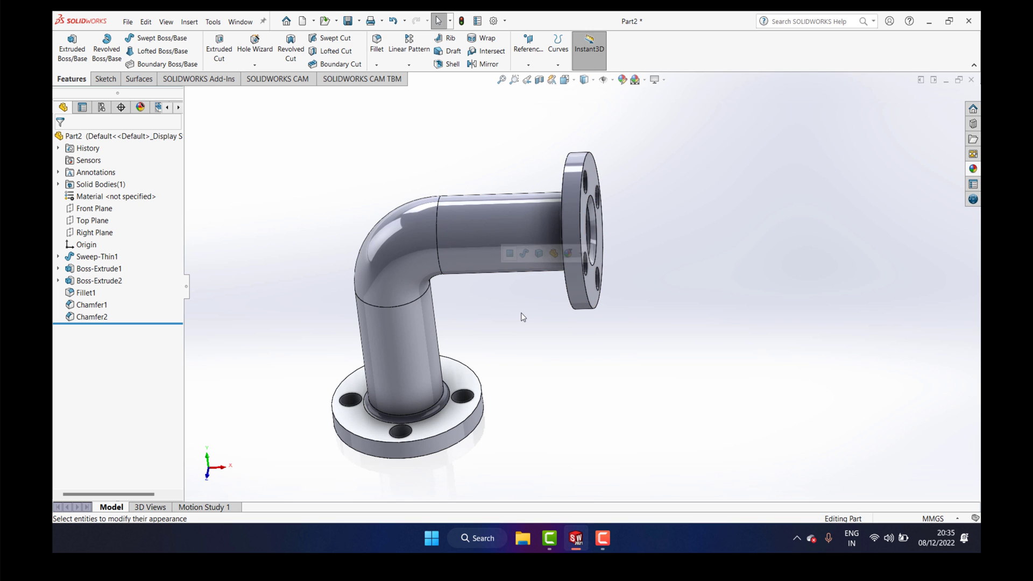
{"action": "middle_click_drag", "start_coordinate": [543, 266], "coordinate": [518, 286]}
{"action": "scroll", "coordinate": [518, 284], "scroll_direction": "down", "scroll_amount": 1}
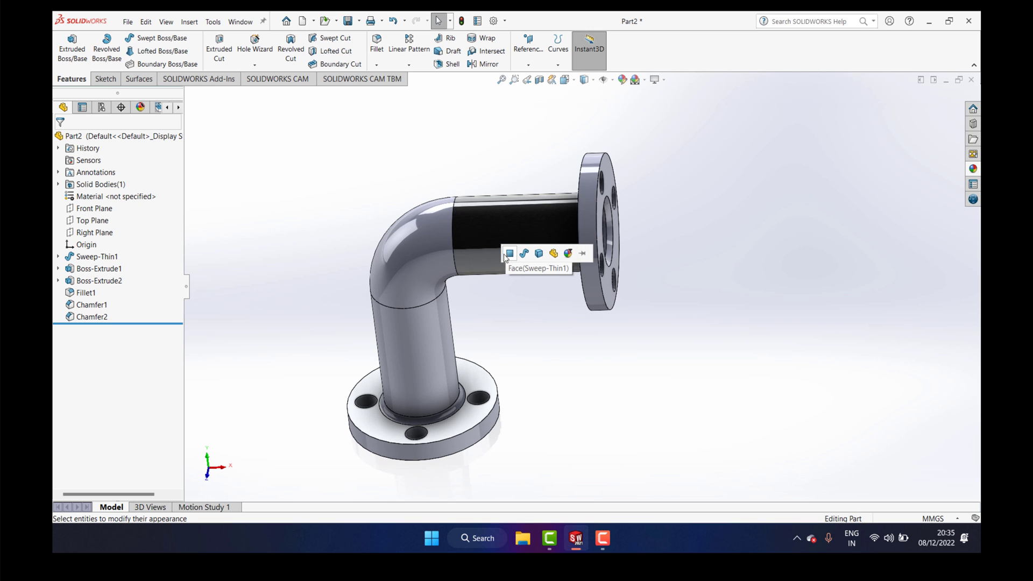
{"action": "left_click", "coordinate": [508, 253]}
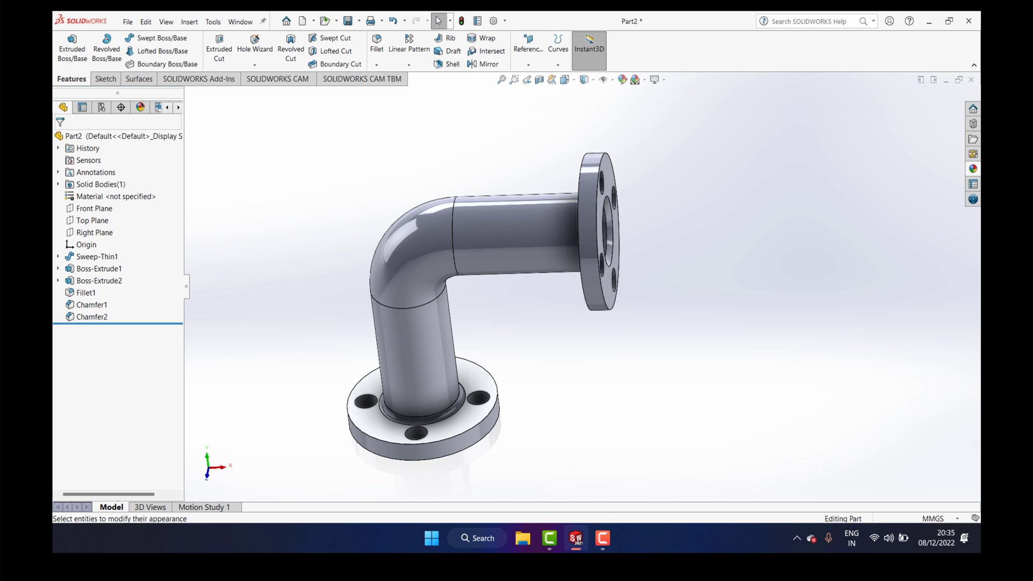
{"action": "left_click", "coordinate": [972, 168]}
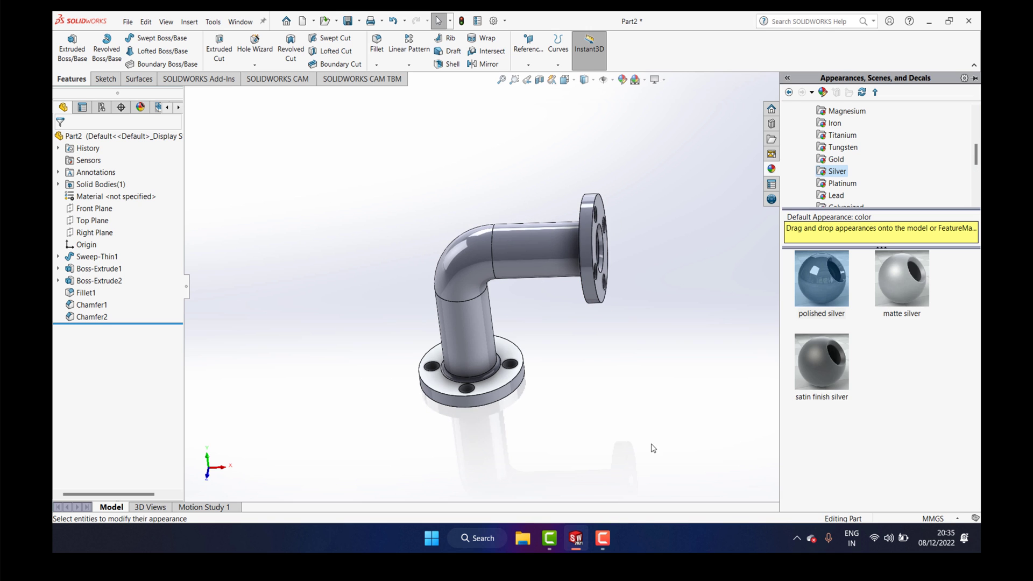
{"action": "left_click_drag", "start_coordinate": [650, 445], "coordinate": [295, 144]}
{"action": "left_click", "coordinate": [655, 294]}
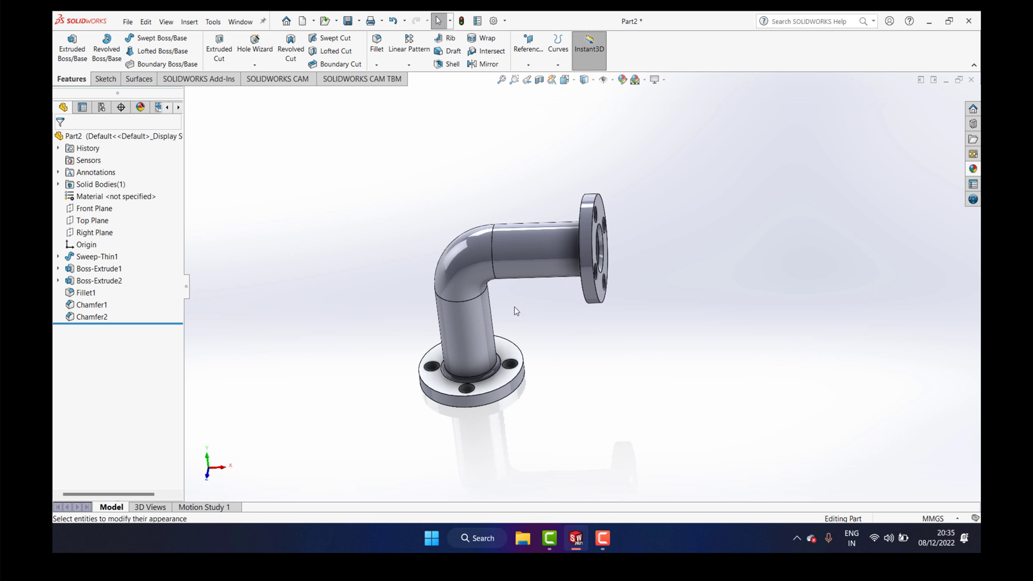
{"action": "left_click_drag", "start_coordinate": [530, 317], "coordinate": [417, 201]}
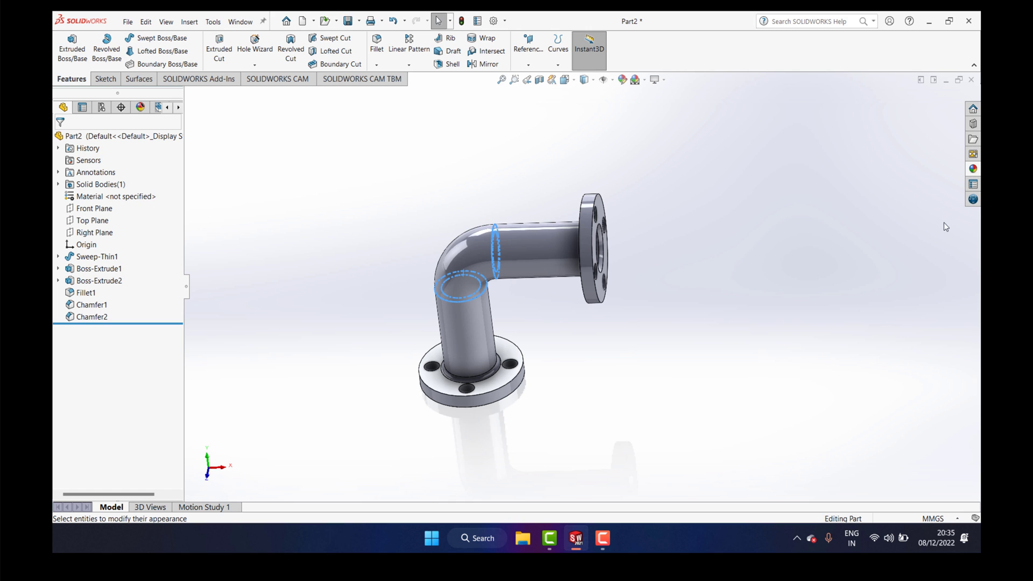
- Apply polished silver to the whole pipe body
{"action": "left_click", "coordinate": [972, 169]}
{"action": "left_click_drag", "start_coordinate": [804, 282], "coordinate": [509, 263]}
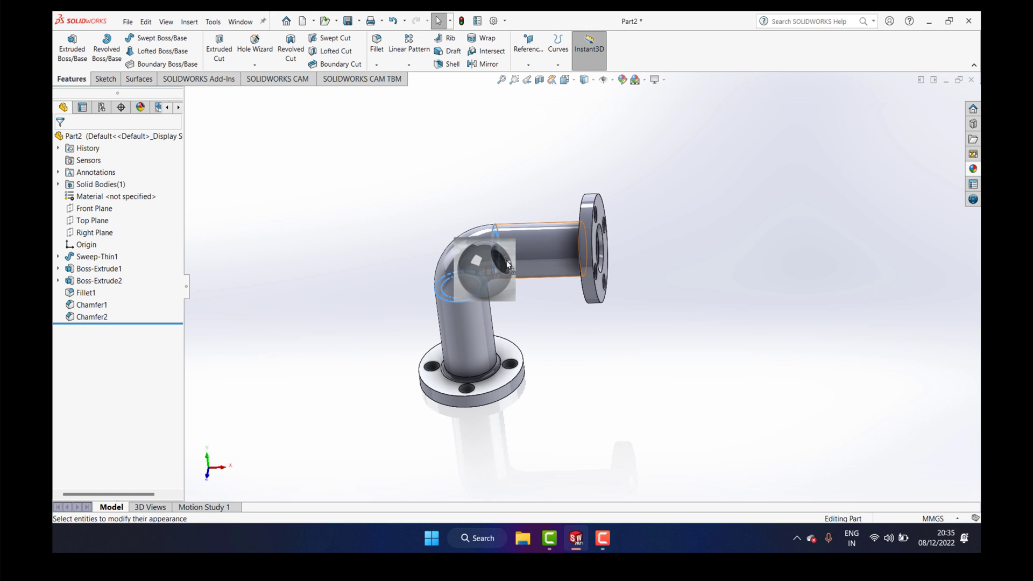
{"action": "left_click", "coordinate": [511, 258]}
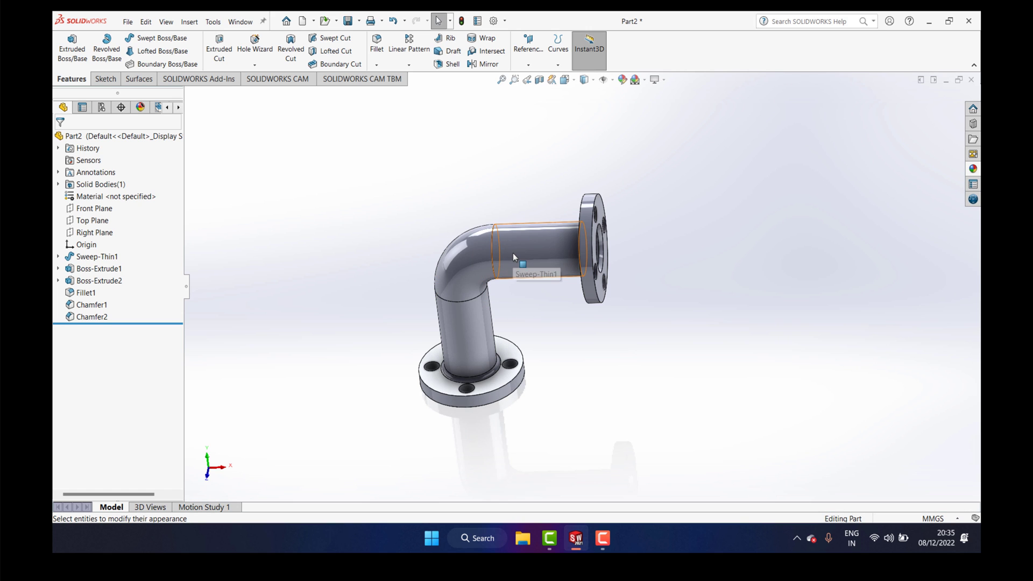
{"action": "left_click", "coordinate": [512, 253]}
{"action": "left_click", "coordinate": [705, 327]}
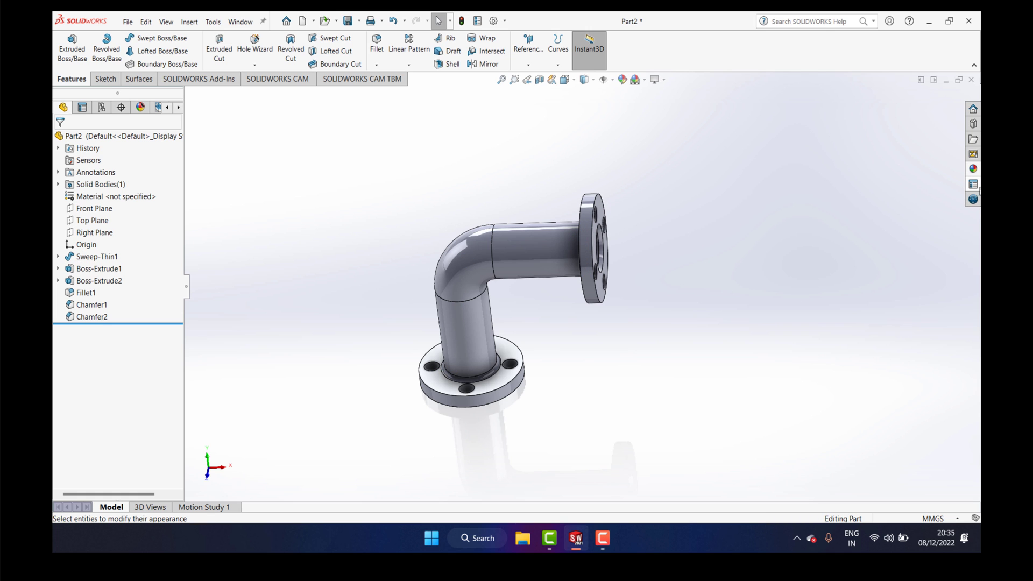
{"action": "left_click", "coordinate": [973, 169]}
{"action": "left_click_drag", "start_coordinate": [804, 282], "coordinate": [507, 269]}
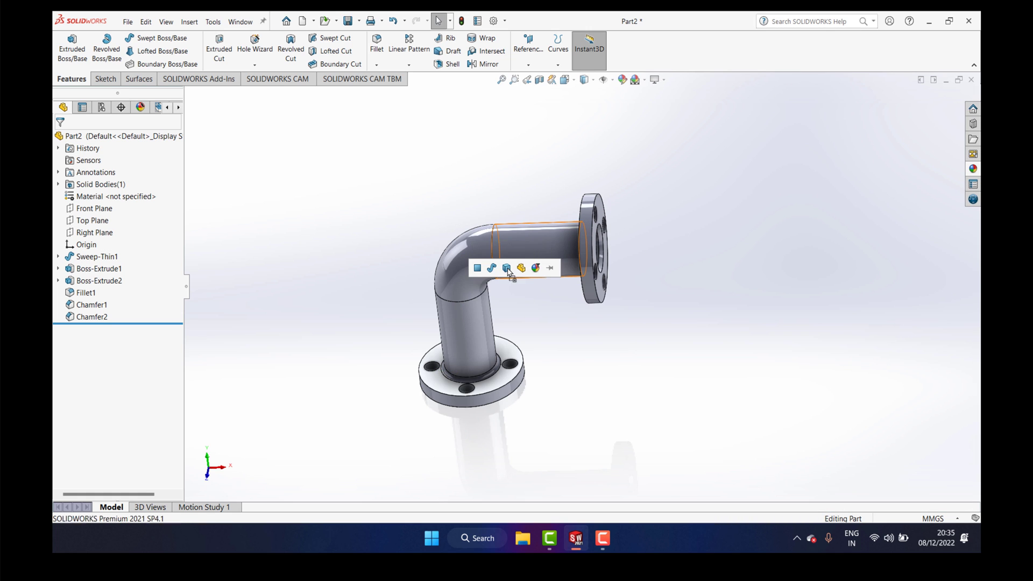
{"action": "left_click", "coordinate": [507, 268]}
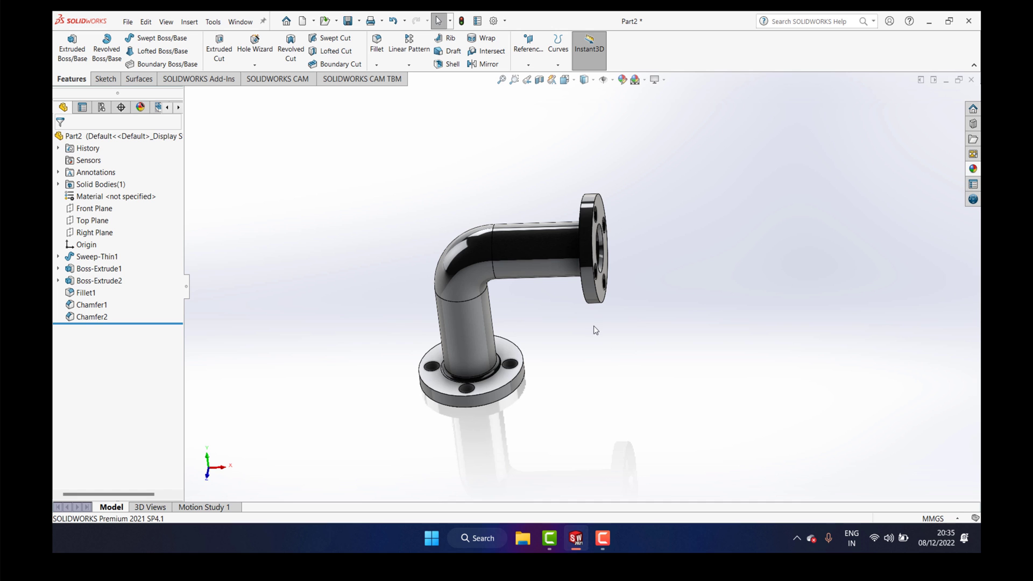
{"action": "scroll", "coordinate": [595, 329], "scroll_direction": "down", "scroll_amount": 2}
{"action": "mouse_move", "coordinate": [497, 393]}
{"action": "middle_mouse_down"}
{"action": "mouse_move", "coordinate": [454, 406]}
{"action": "mouse_move", "coordinate": [570, 348]}
{"action": "mouse_move", "coordinate": [512, 348]}
{"action": "mouse_move", "coordinate": [509, 296]}
{"action": "mouse_move", "coordinate": [511, 348]}
{"action": "mouse_move", "coordinate": [546, 352]}
{"action": "mouse_move", "coordinate": [519, 297]}
{"action": "mouse_move", "coordinate": [471, 330]}
{"action": "mouse_move", "coordinate": [491, 349]}
{"action": "mouse_move", "coordinate": [500, 340]}
{"action": "middle_mouse_up"}
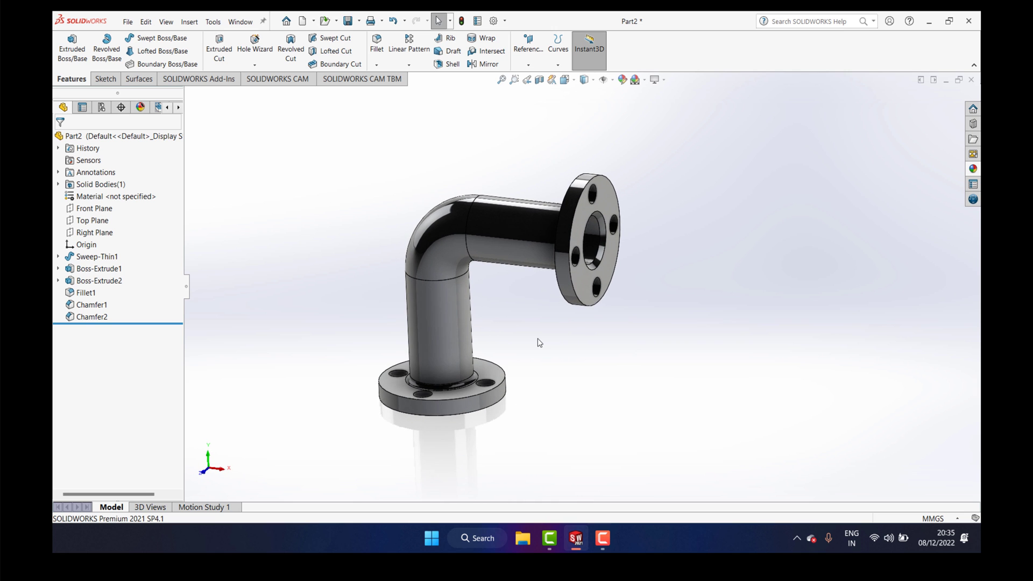
{"action": "scroll", "coordinate": [532, 334], "scroll_direction": "down", "scroll_amount": 2}
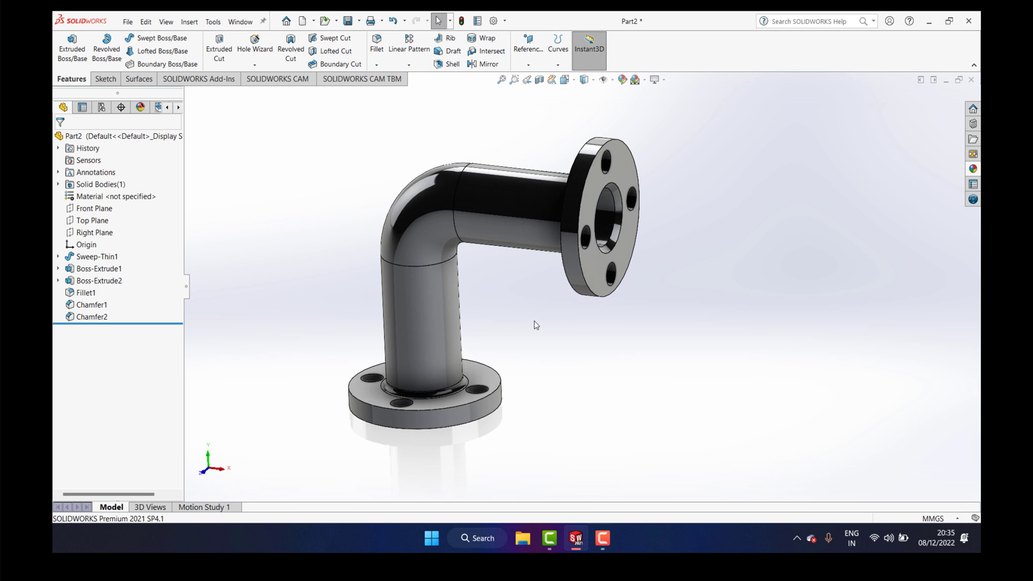